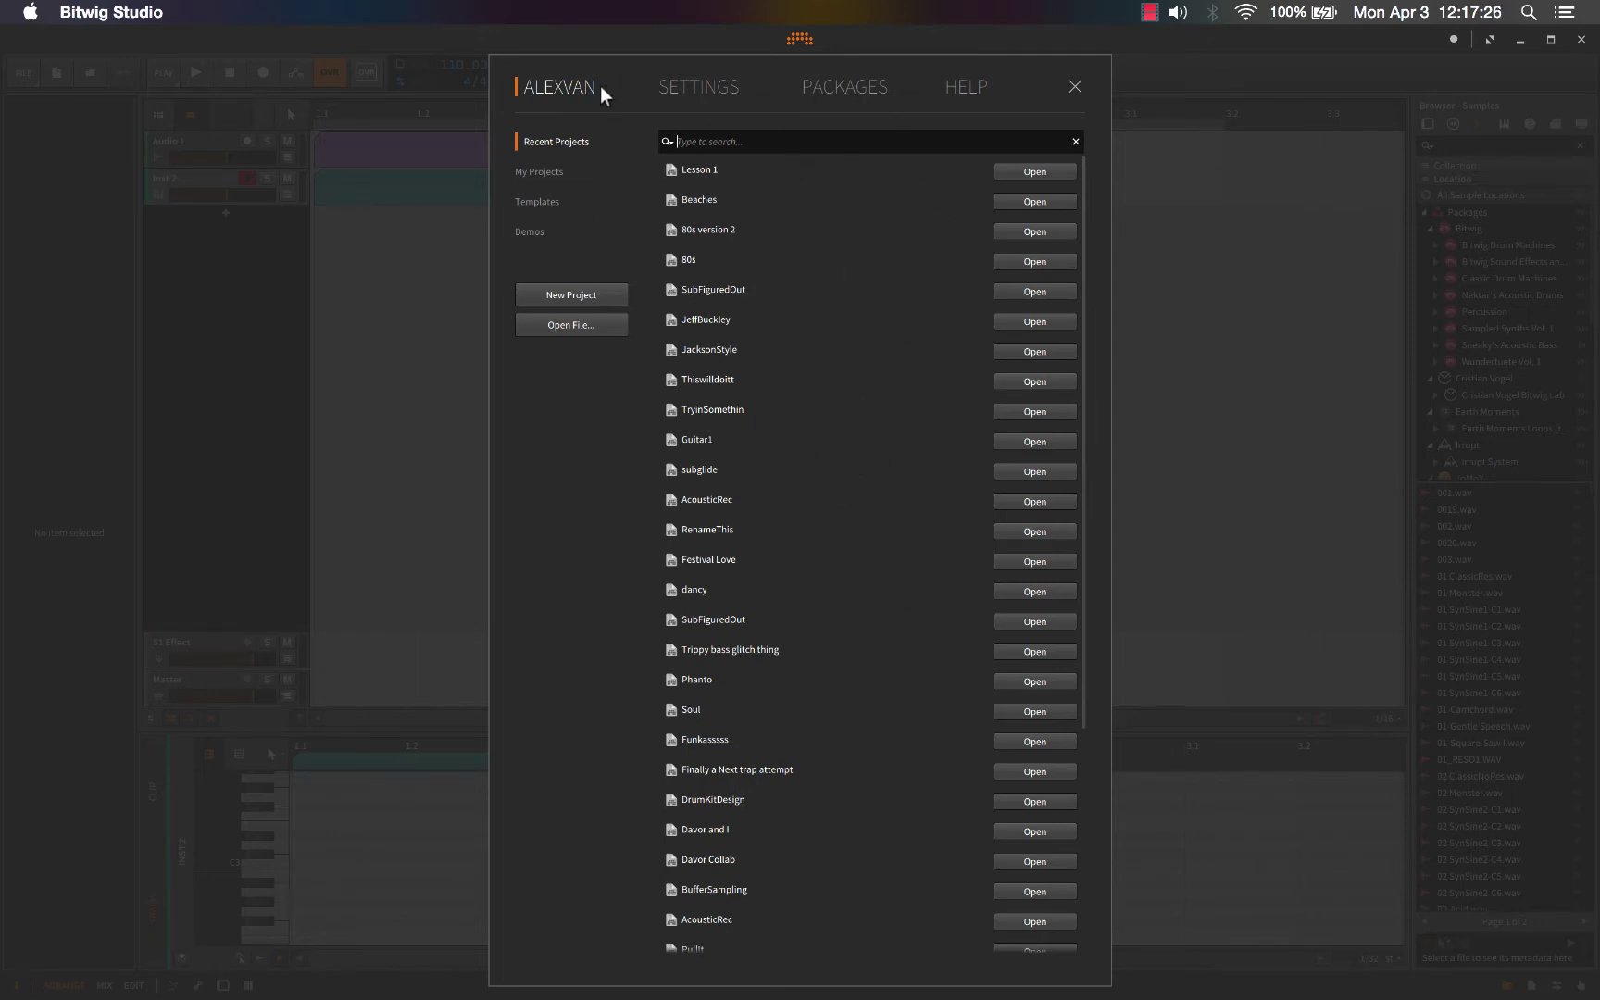
- Look over the dashboard's Settings and Packages, then close it to reveal the Lesson 1 arrangement
left_click(699, 92)
left_click(833, 92)
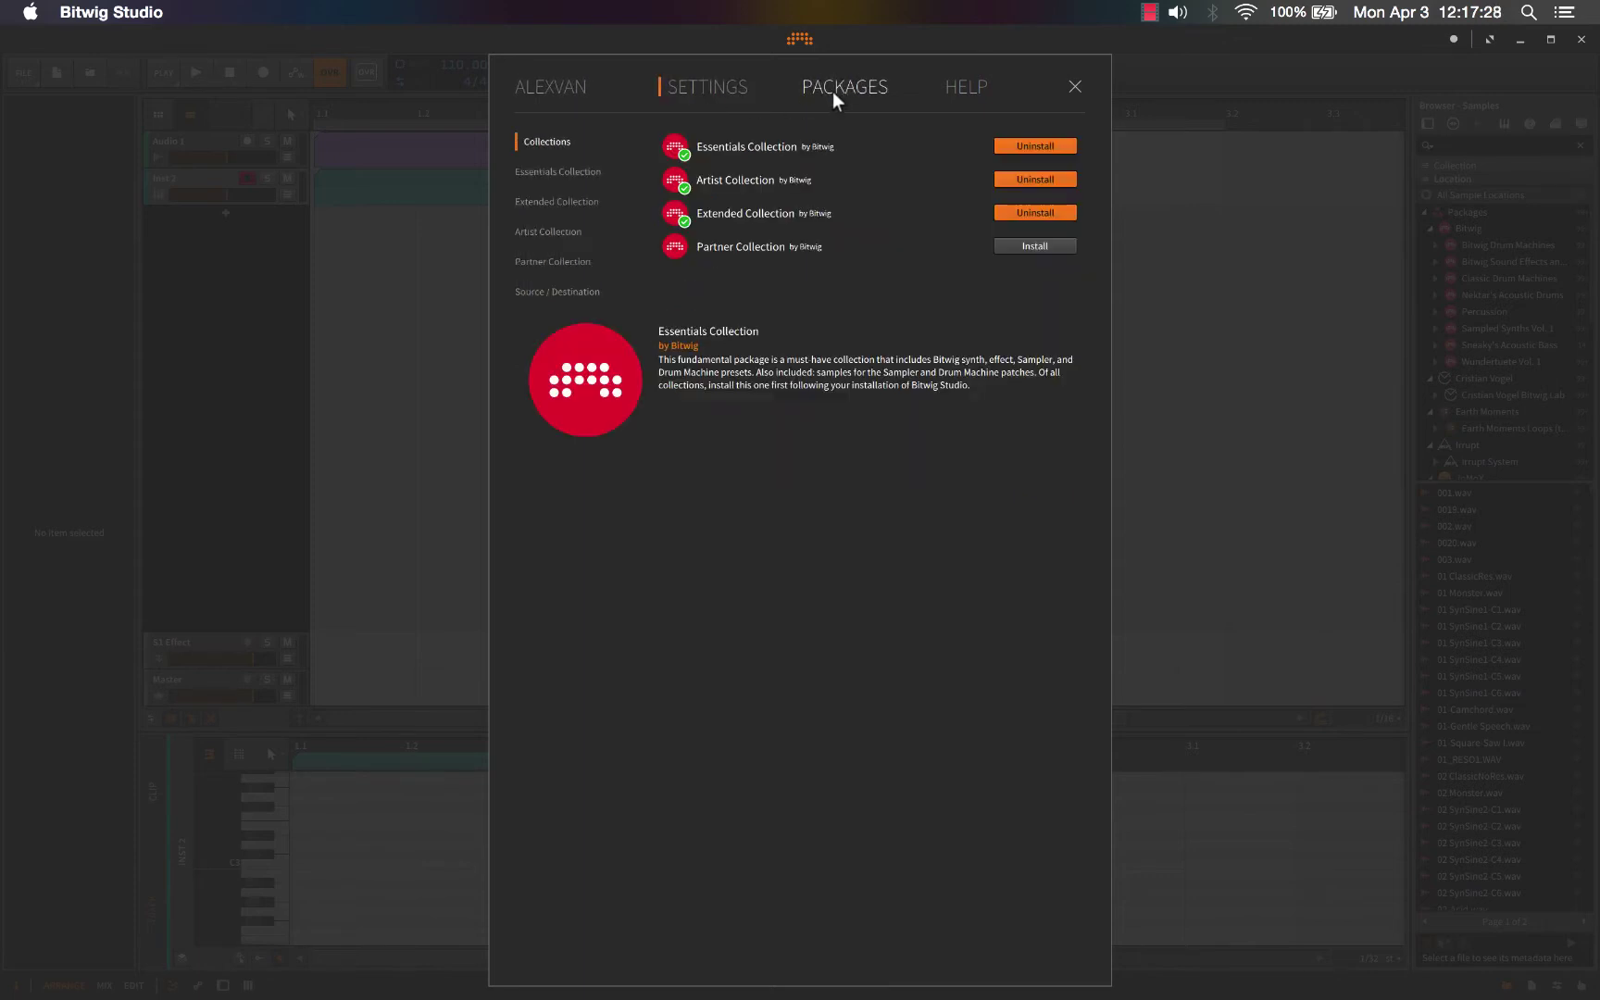
left_click(674, 85)
left_click(550, 83)
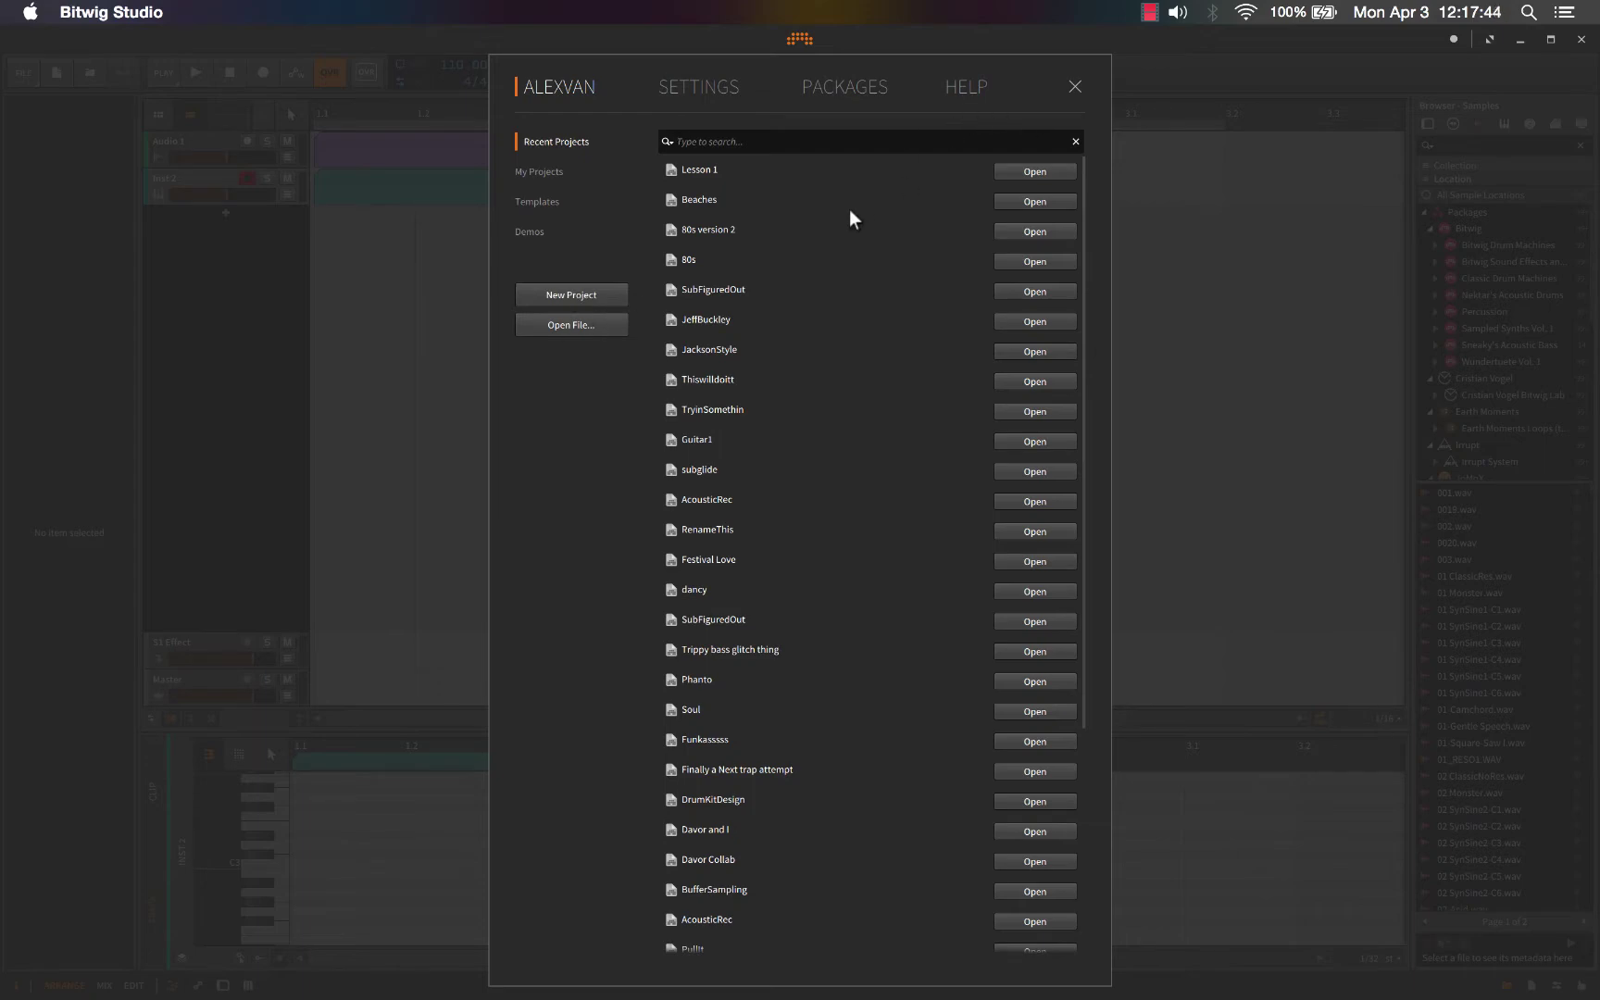
left_click(1076, 91)
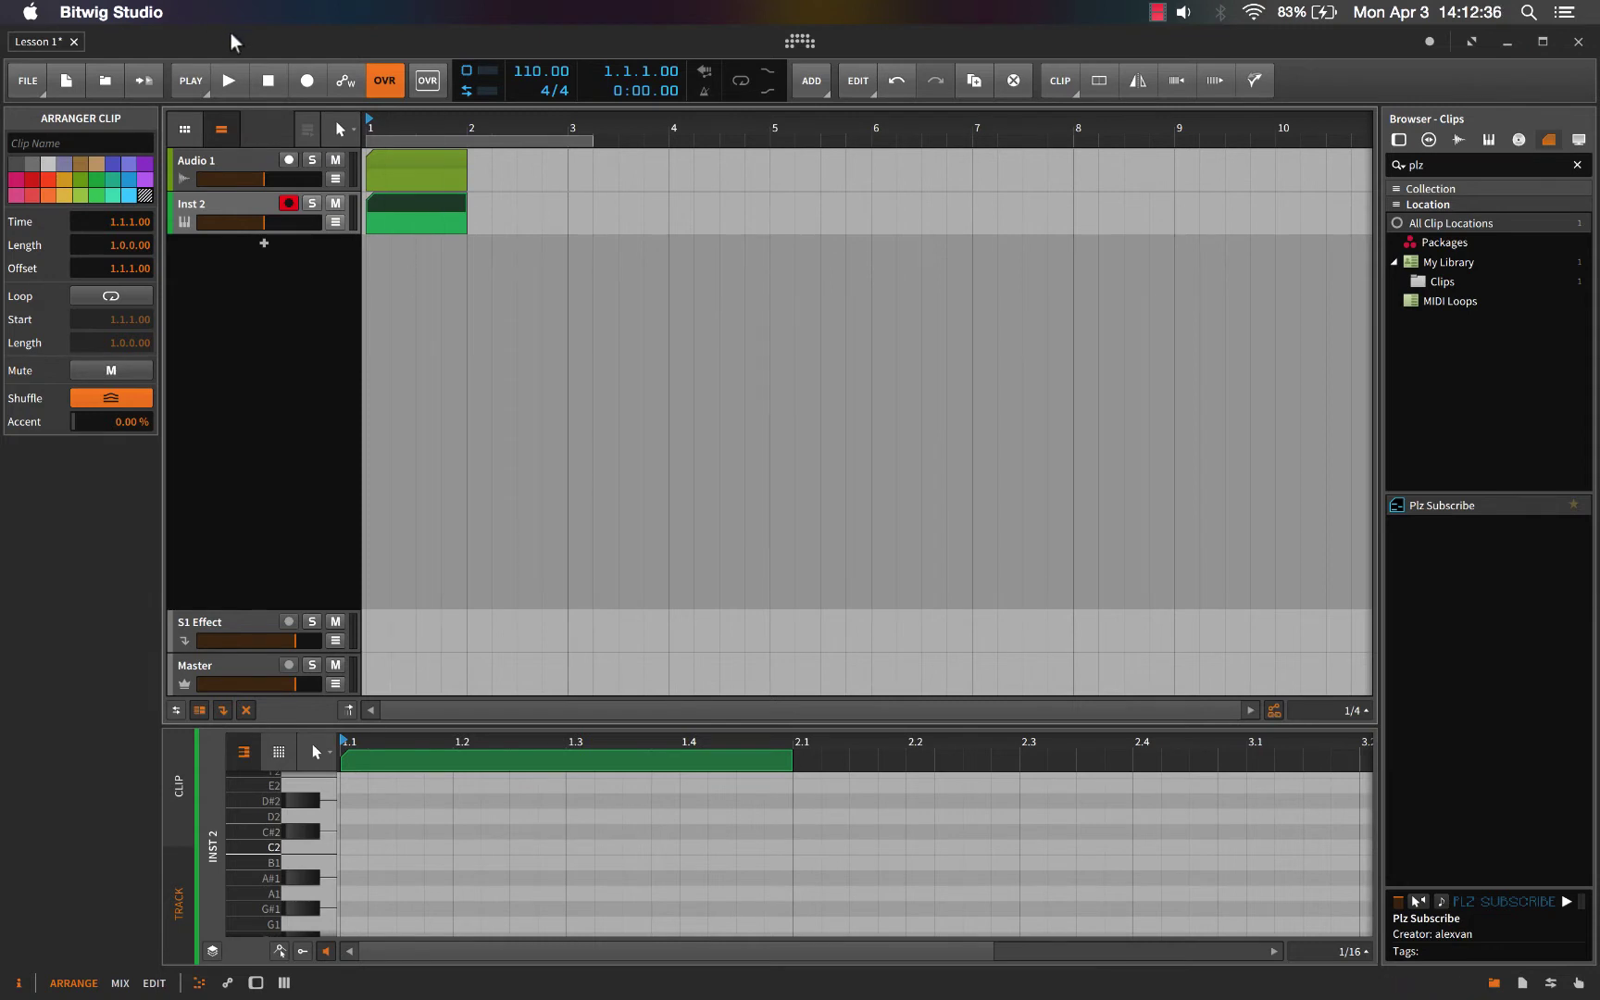
right_click(251, 50)
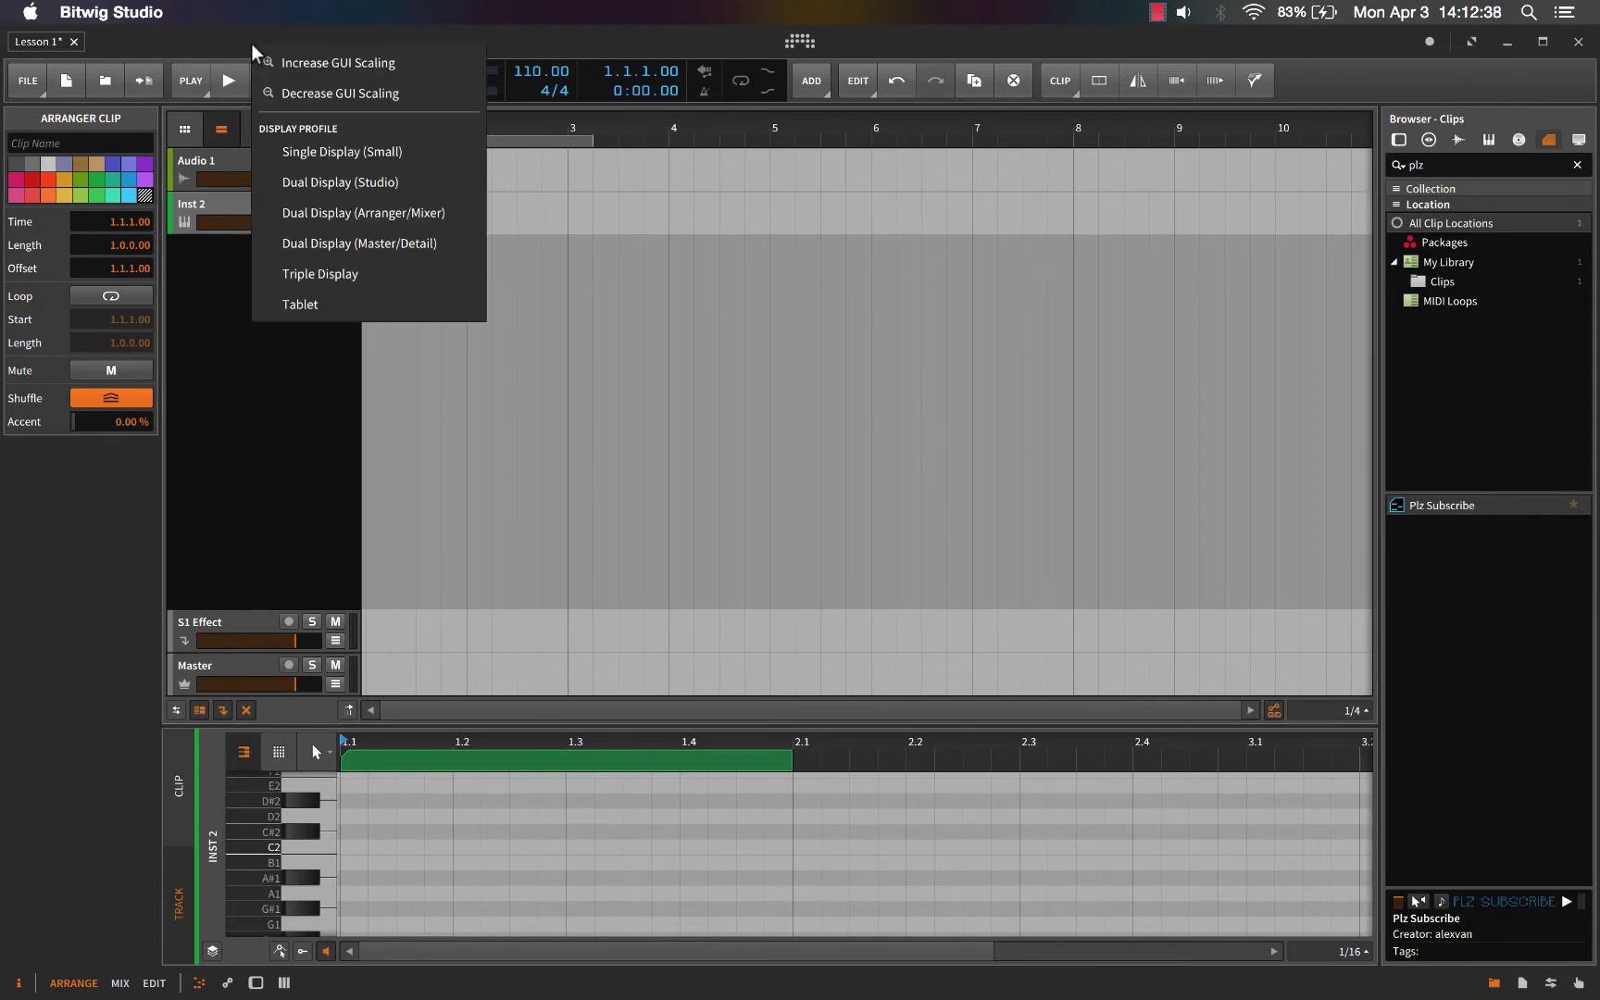
left_click(303, 65)
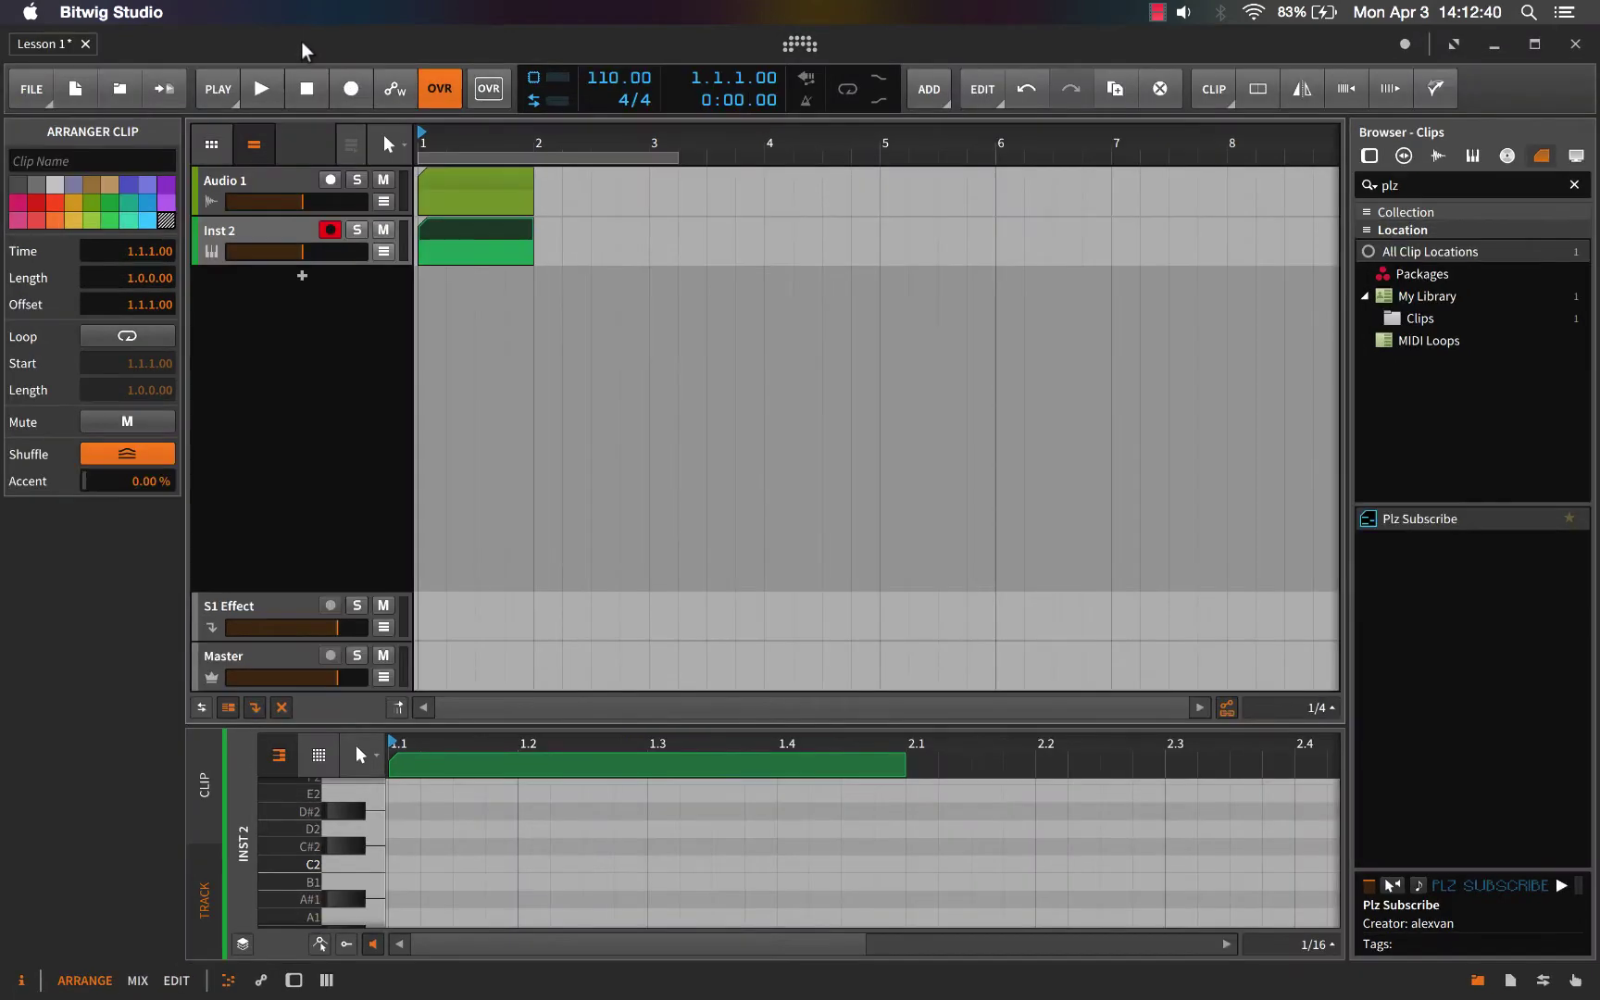
right_click(303, 48)
left_click(339, 72)
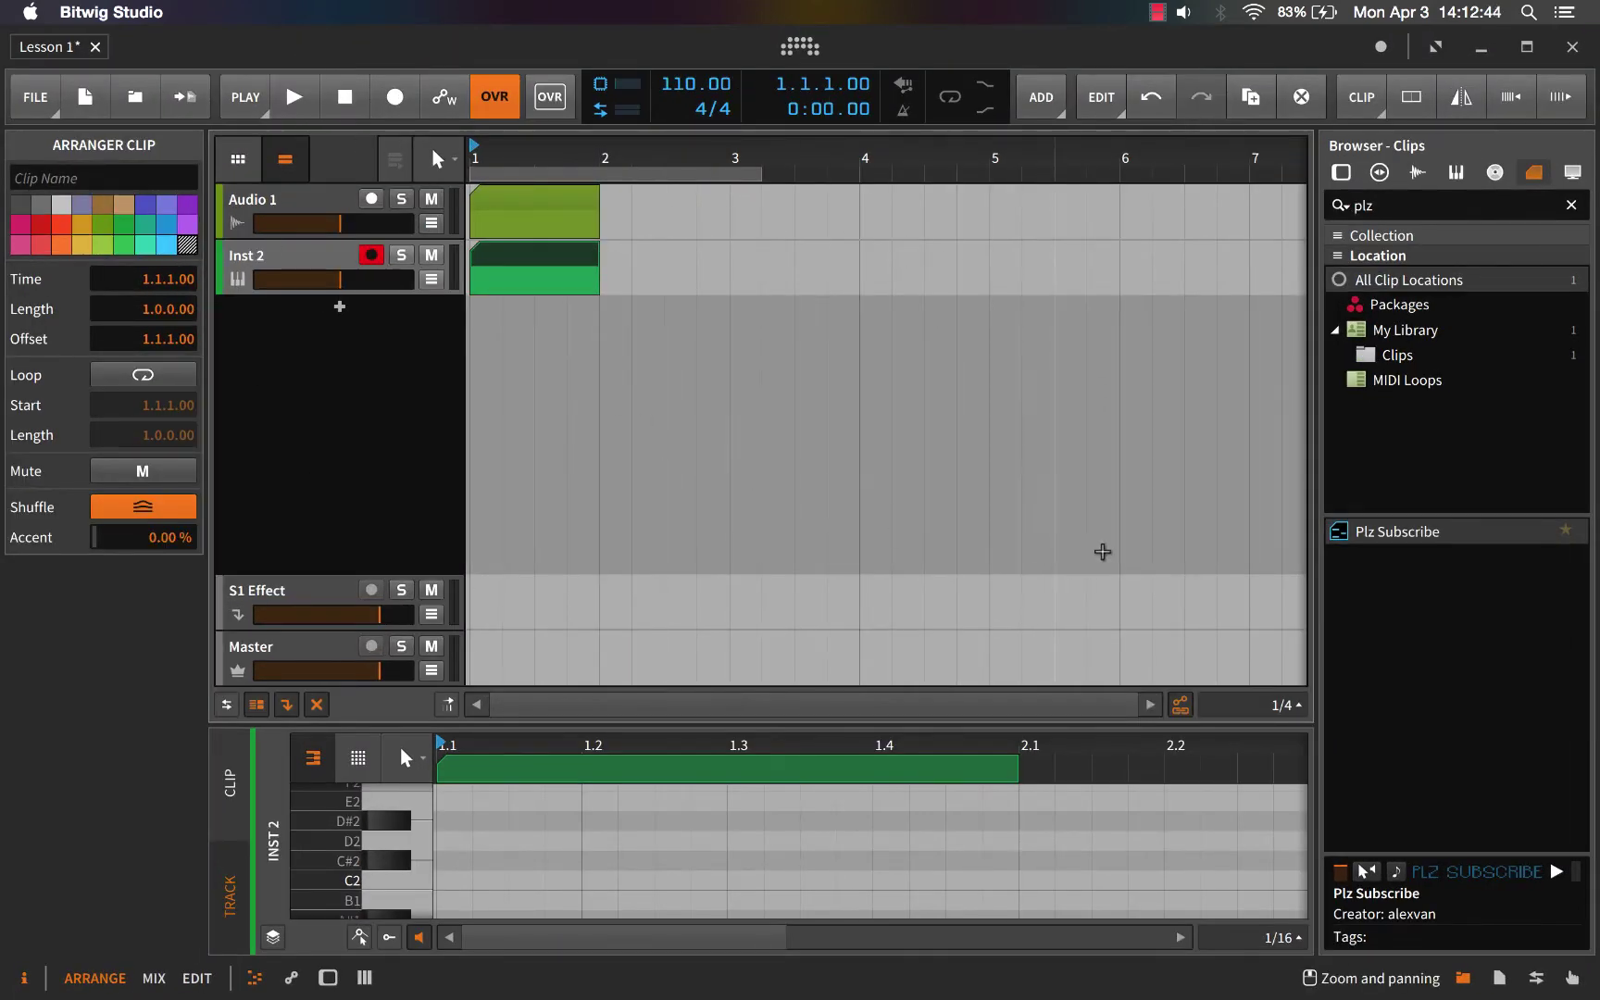
right_click(409, 47)
left_click(456, 108)
right_click(404, 39)
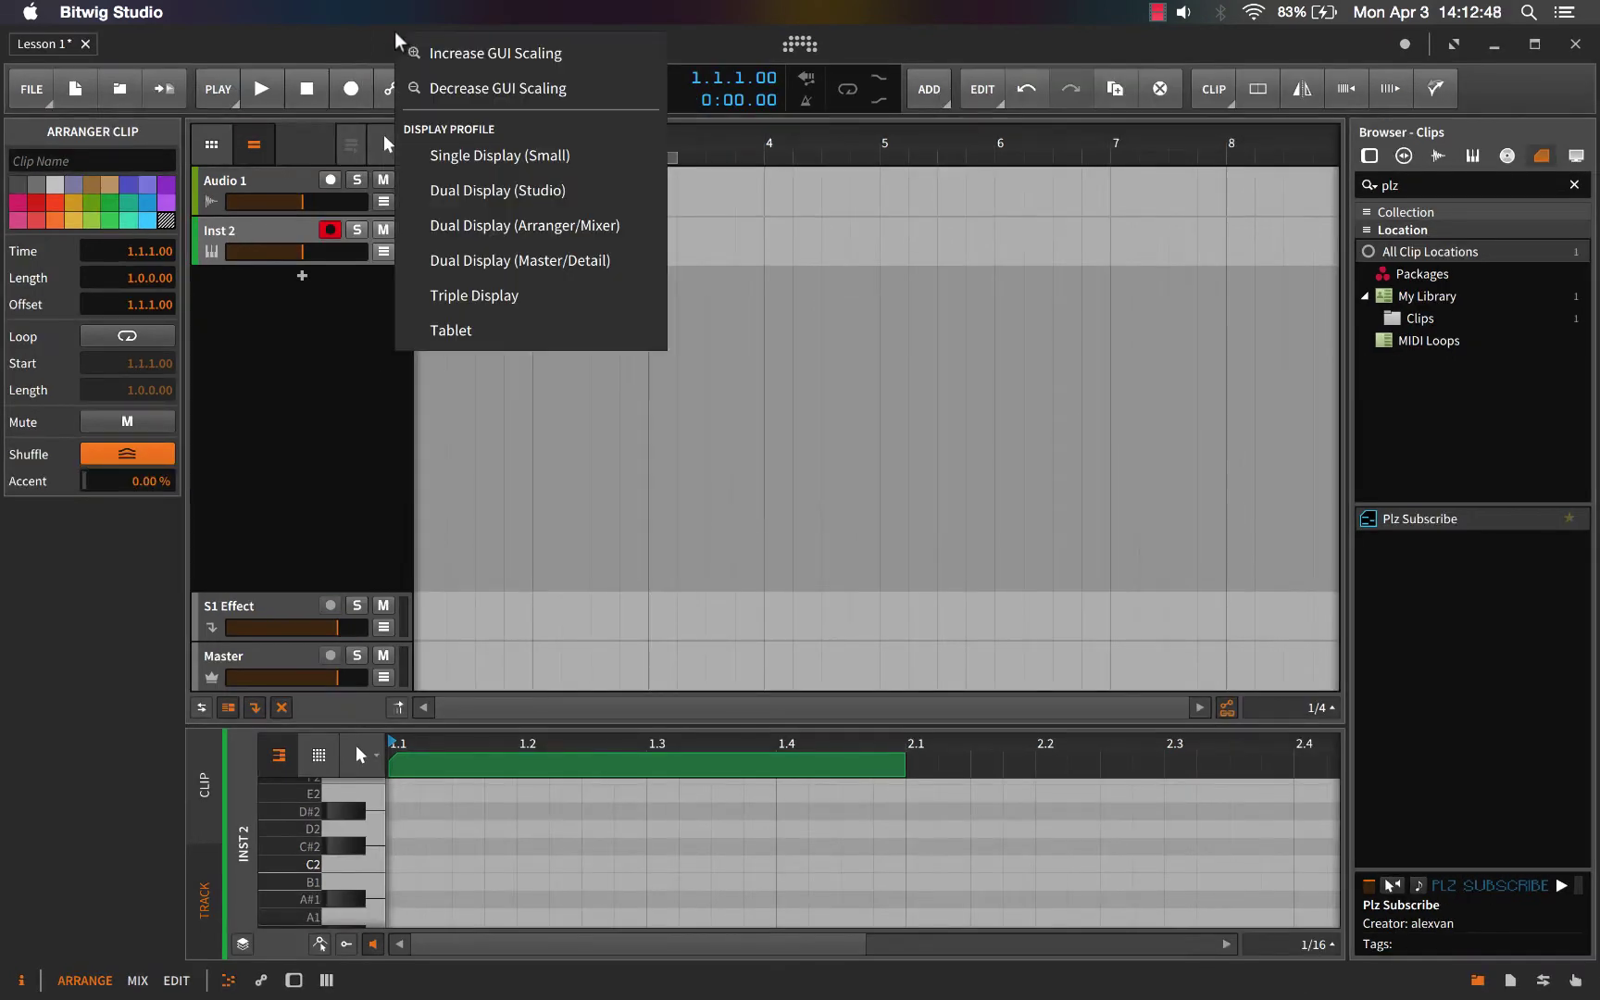
left_click(428, 92)
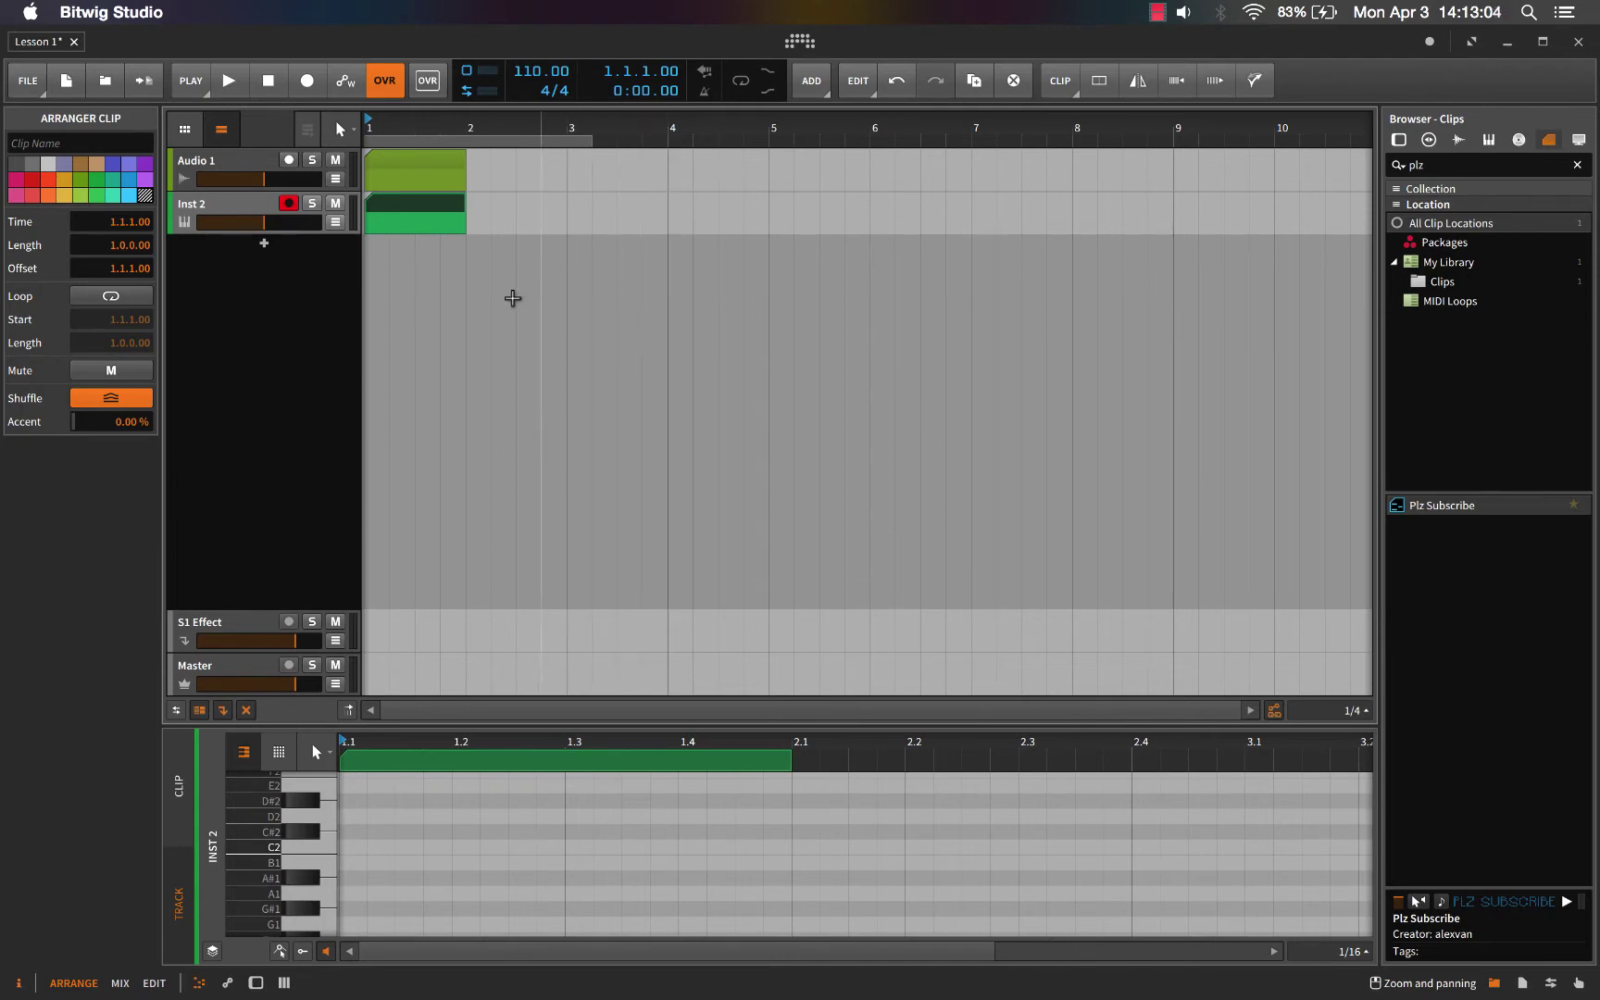
- Deselect the Inst 2 clip and place the play position at the start of bar 2
left_click(369, 265)
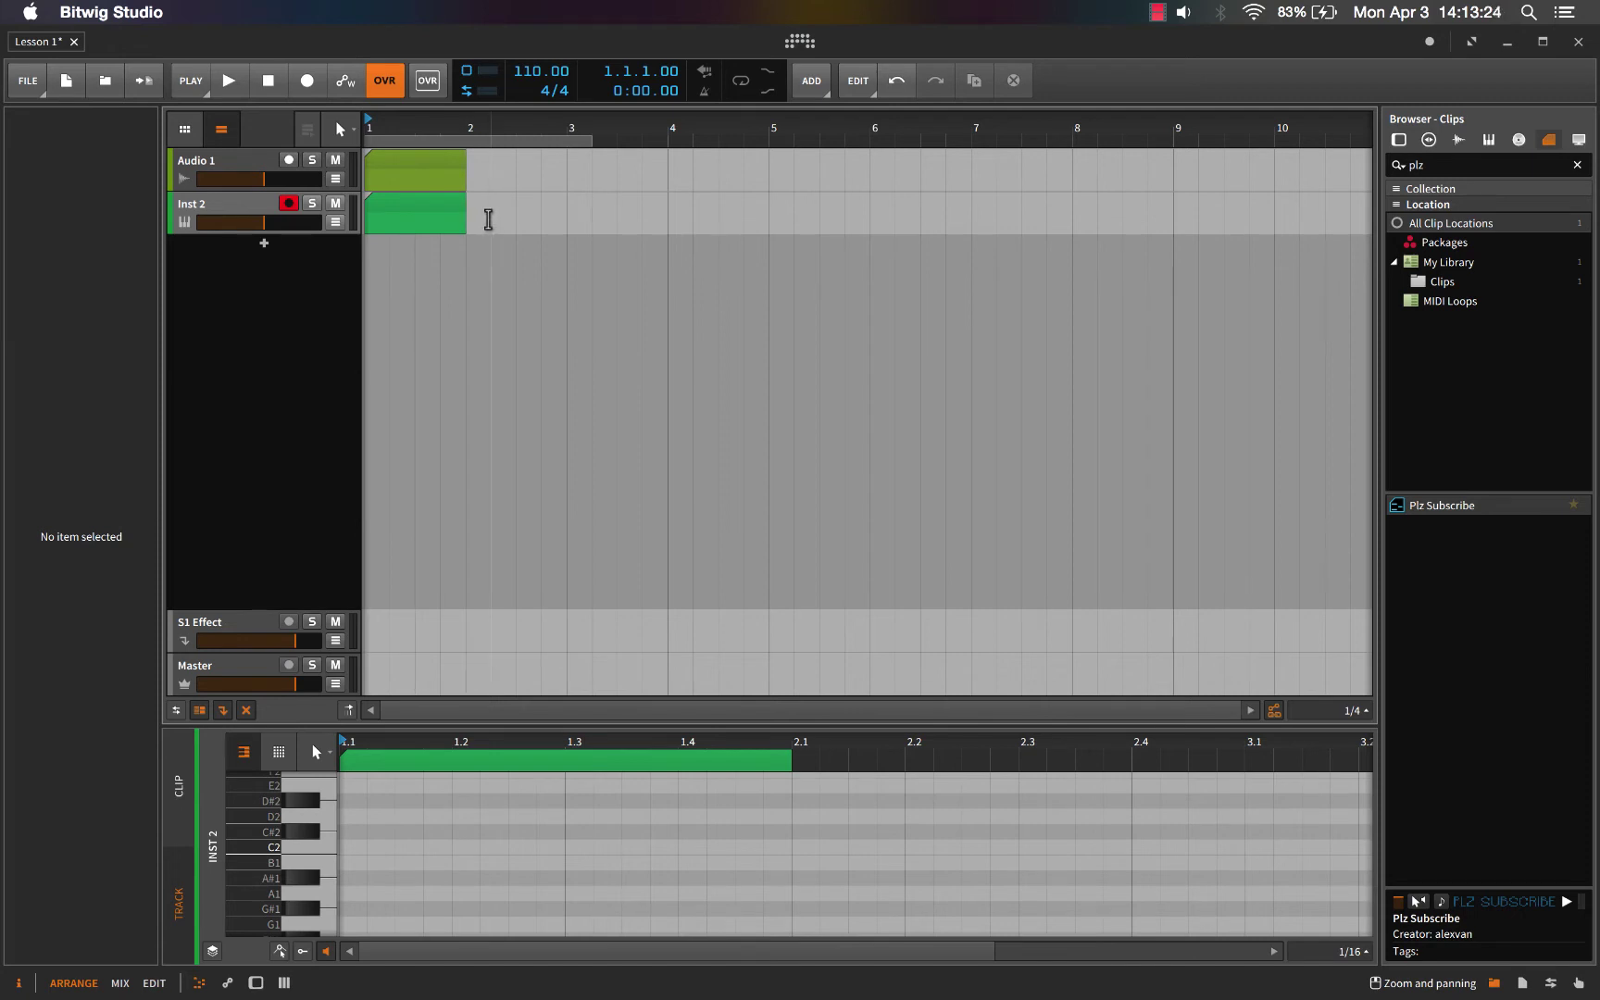
left_click(491, 215)
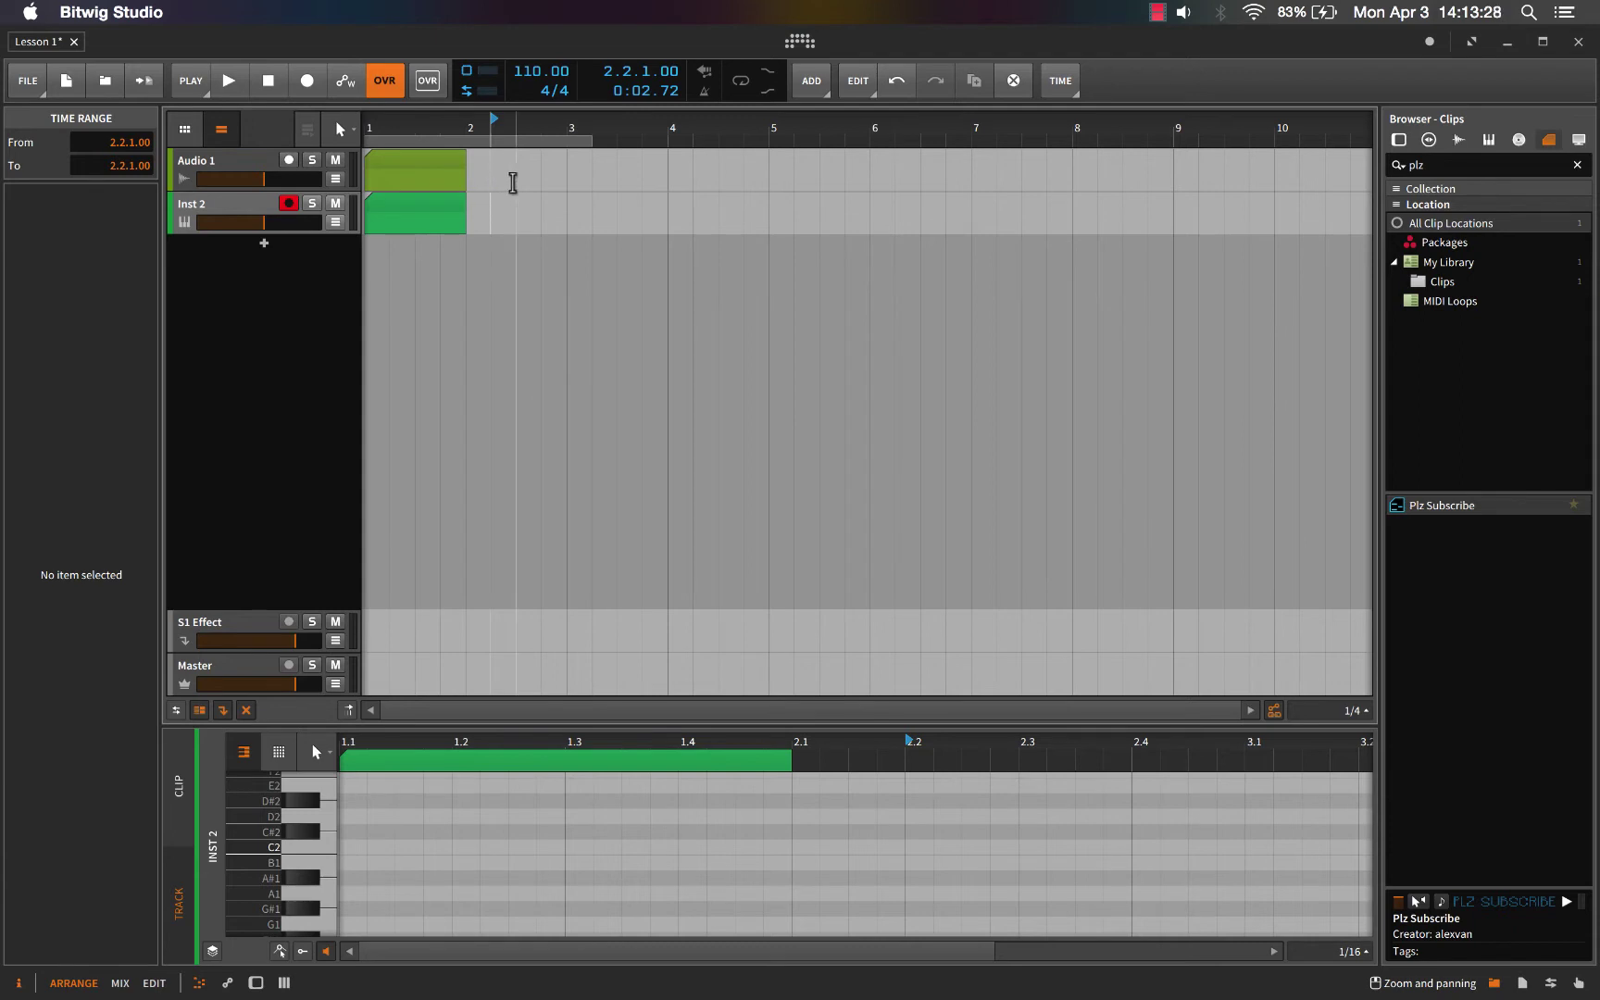
left_click(565, 223)
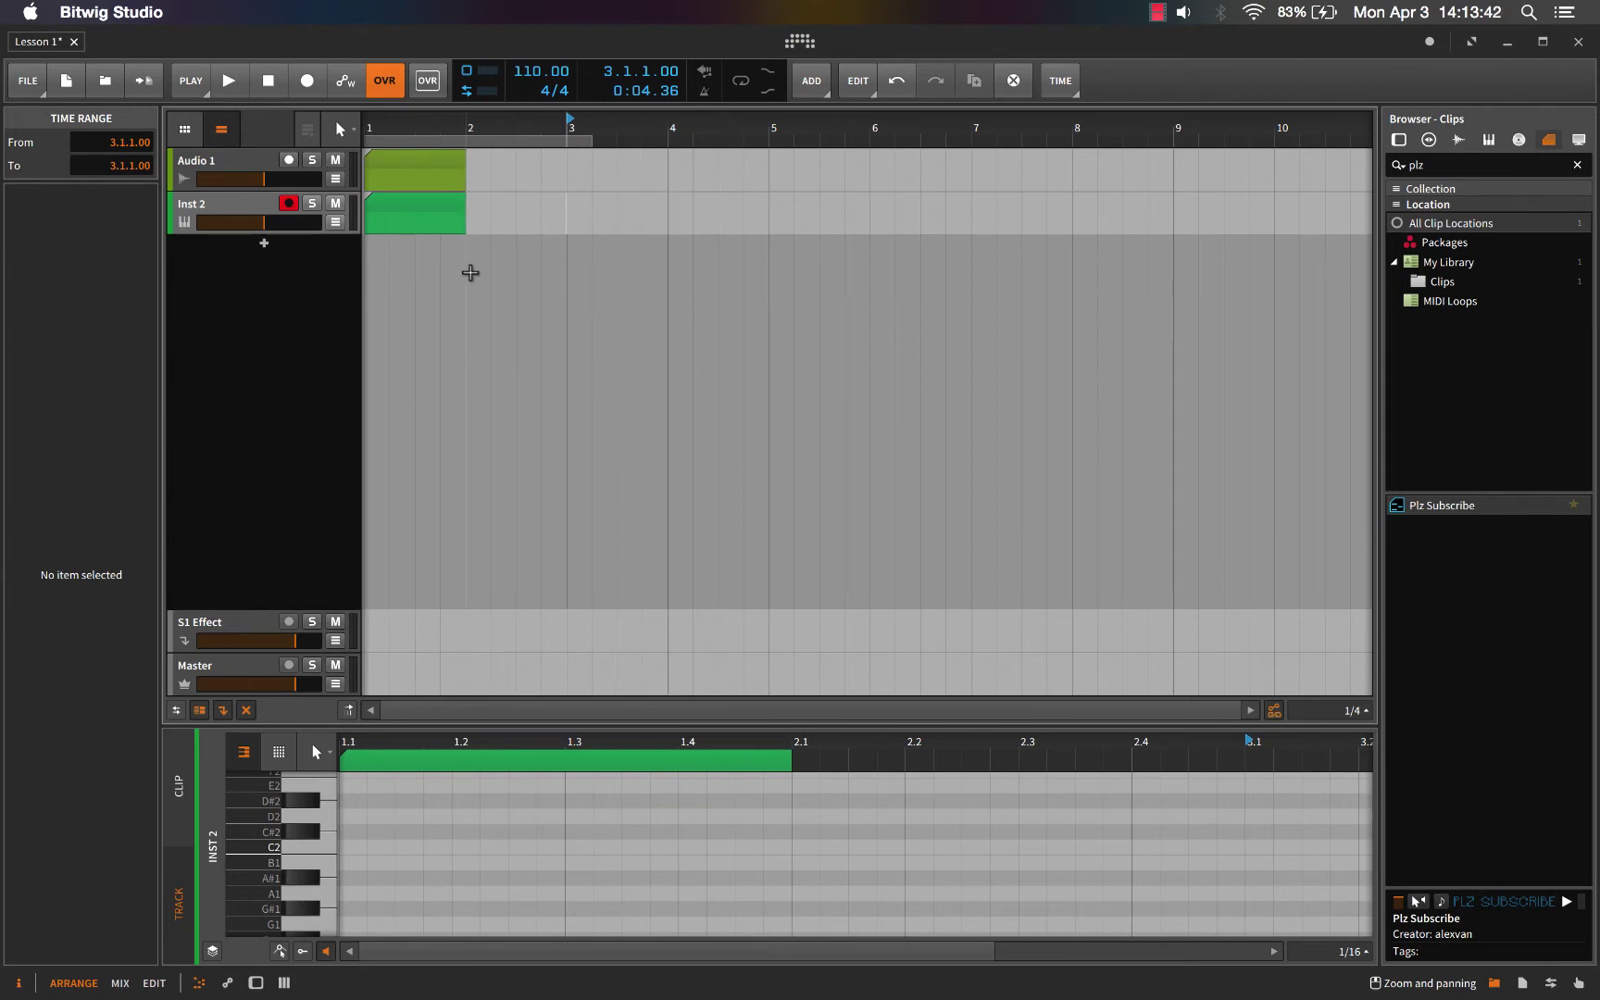
left_click(477, 215)
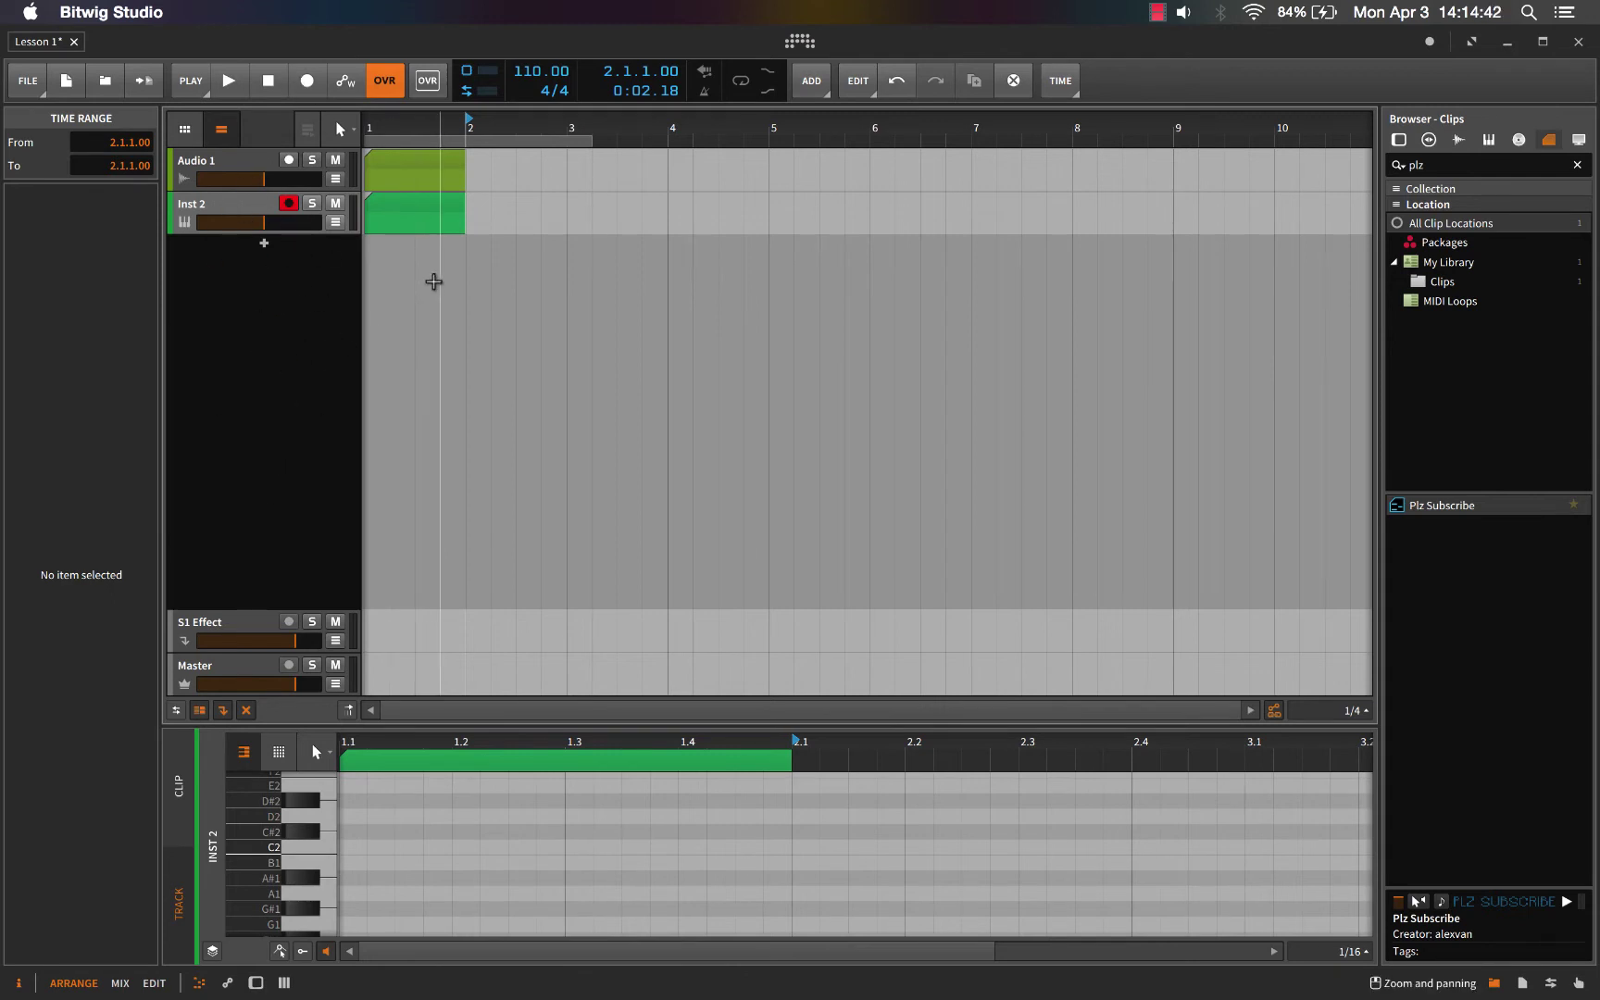
- Move the Audio 1 clip to start at bar 2 and stretch its end to bar 5
left_click_drag(403, 161, 498, 174)
mouse_move(417, 206)
left_mouse_down()
mouse_move(525, 204)
mouse_move(413, 201)
left_mouse_up()
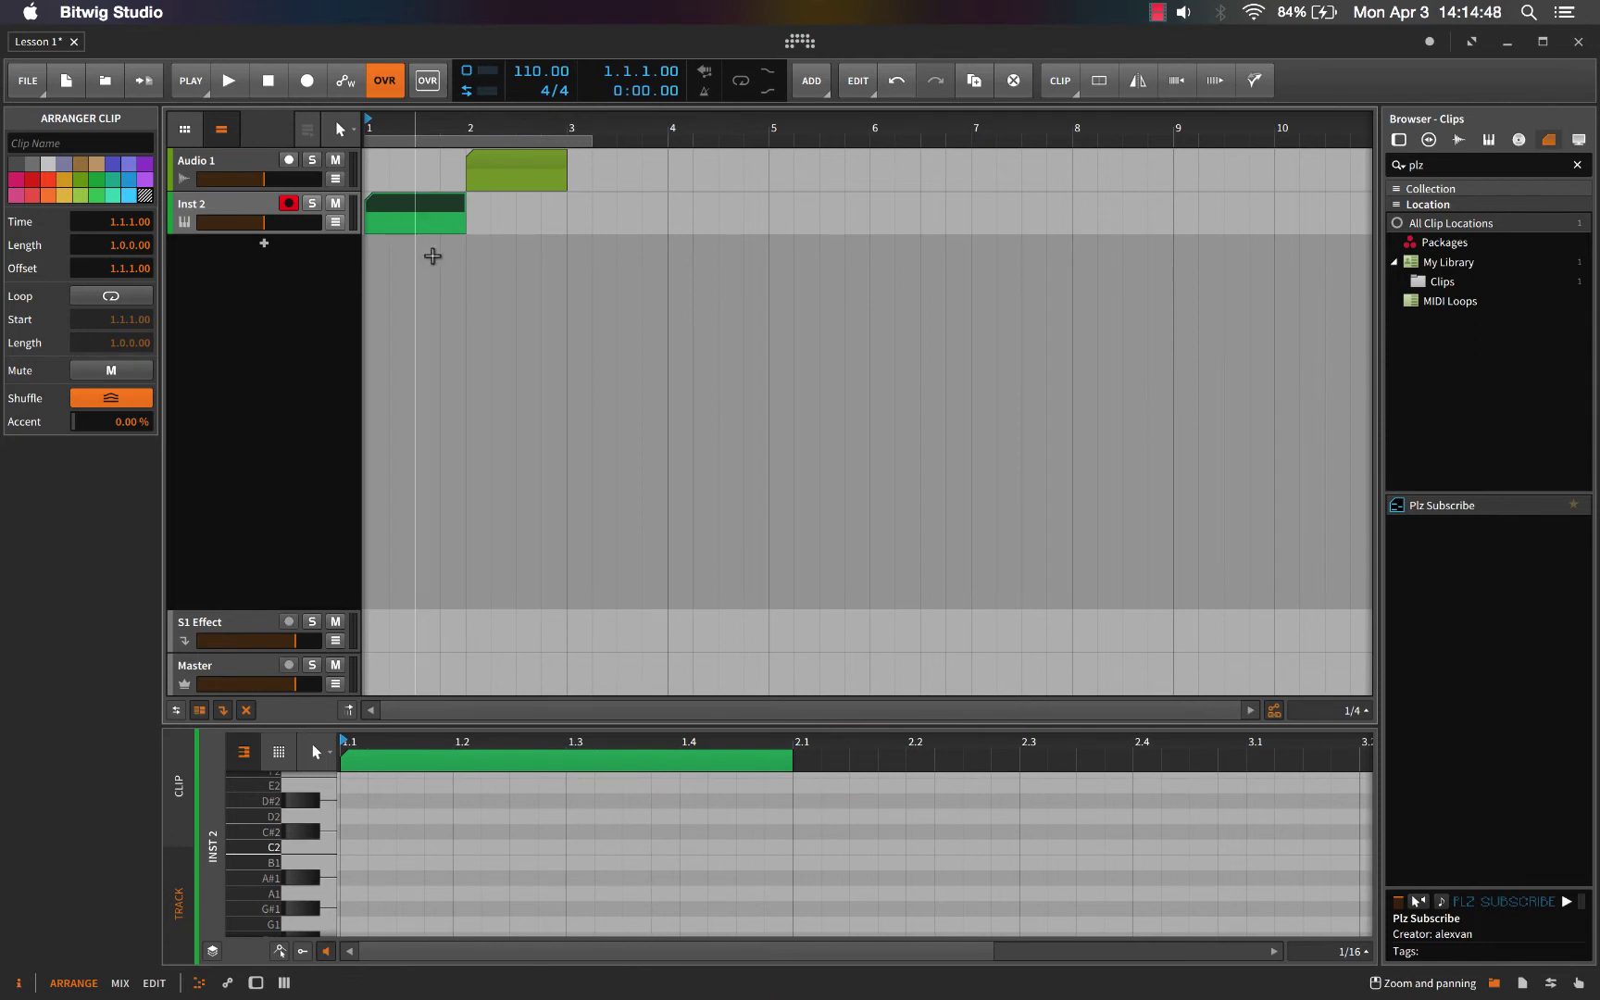
left_click(475, 257)
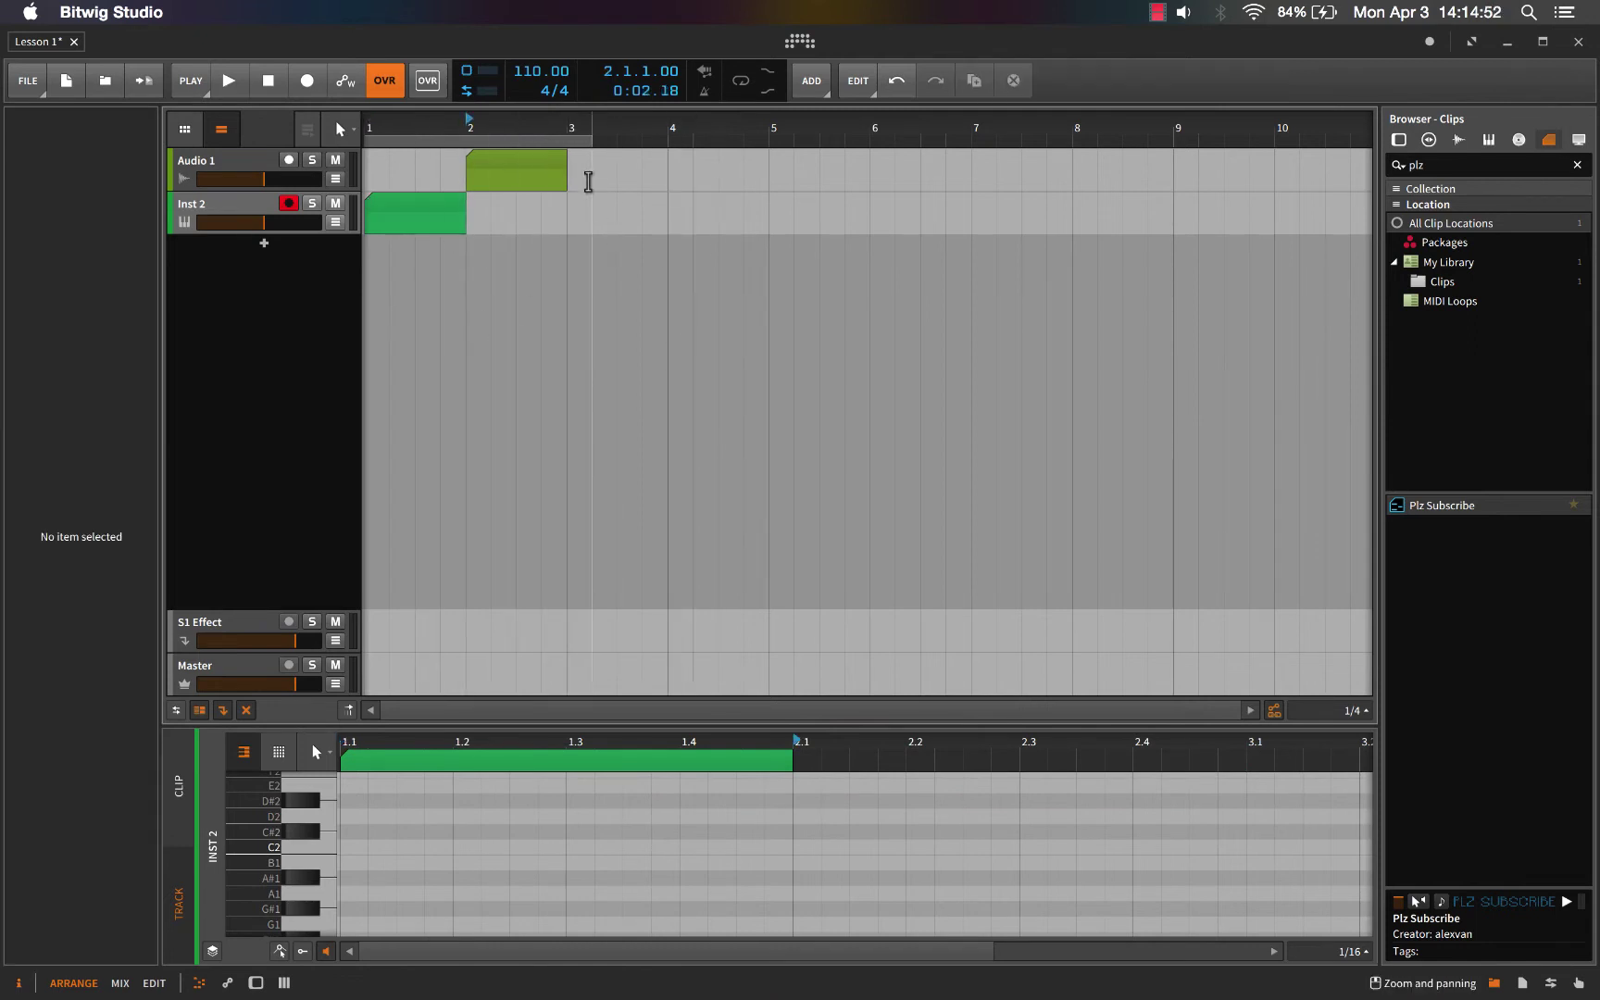
left_click(444, 161)
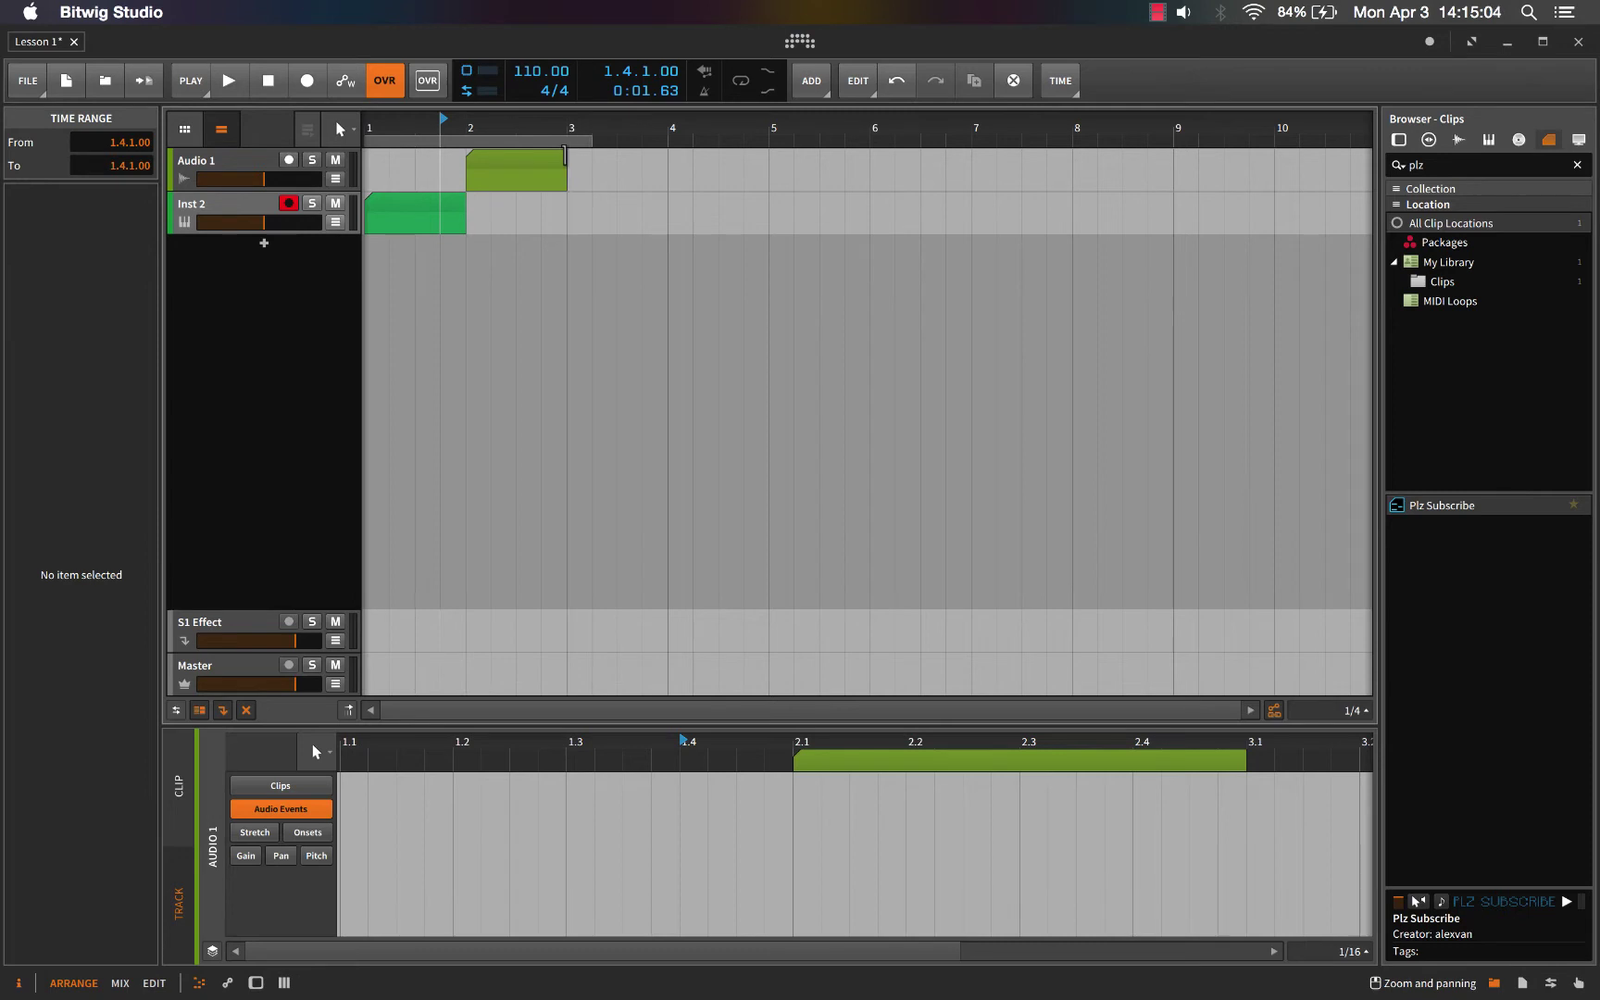
left_click_drag(568, 158, 648, 172)
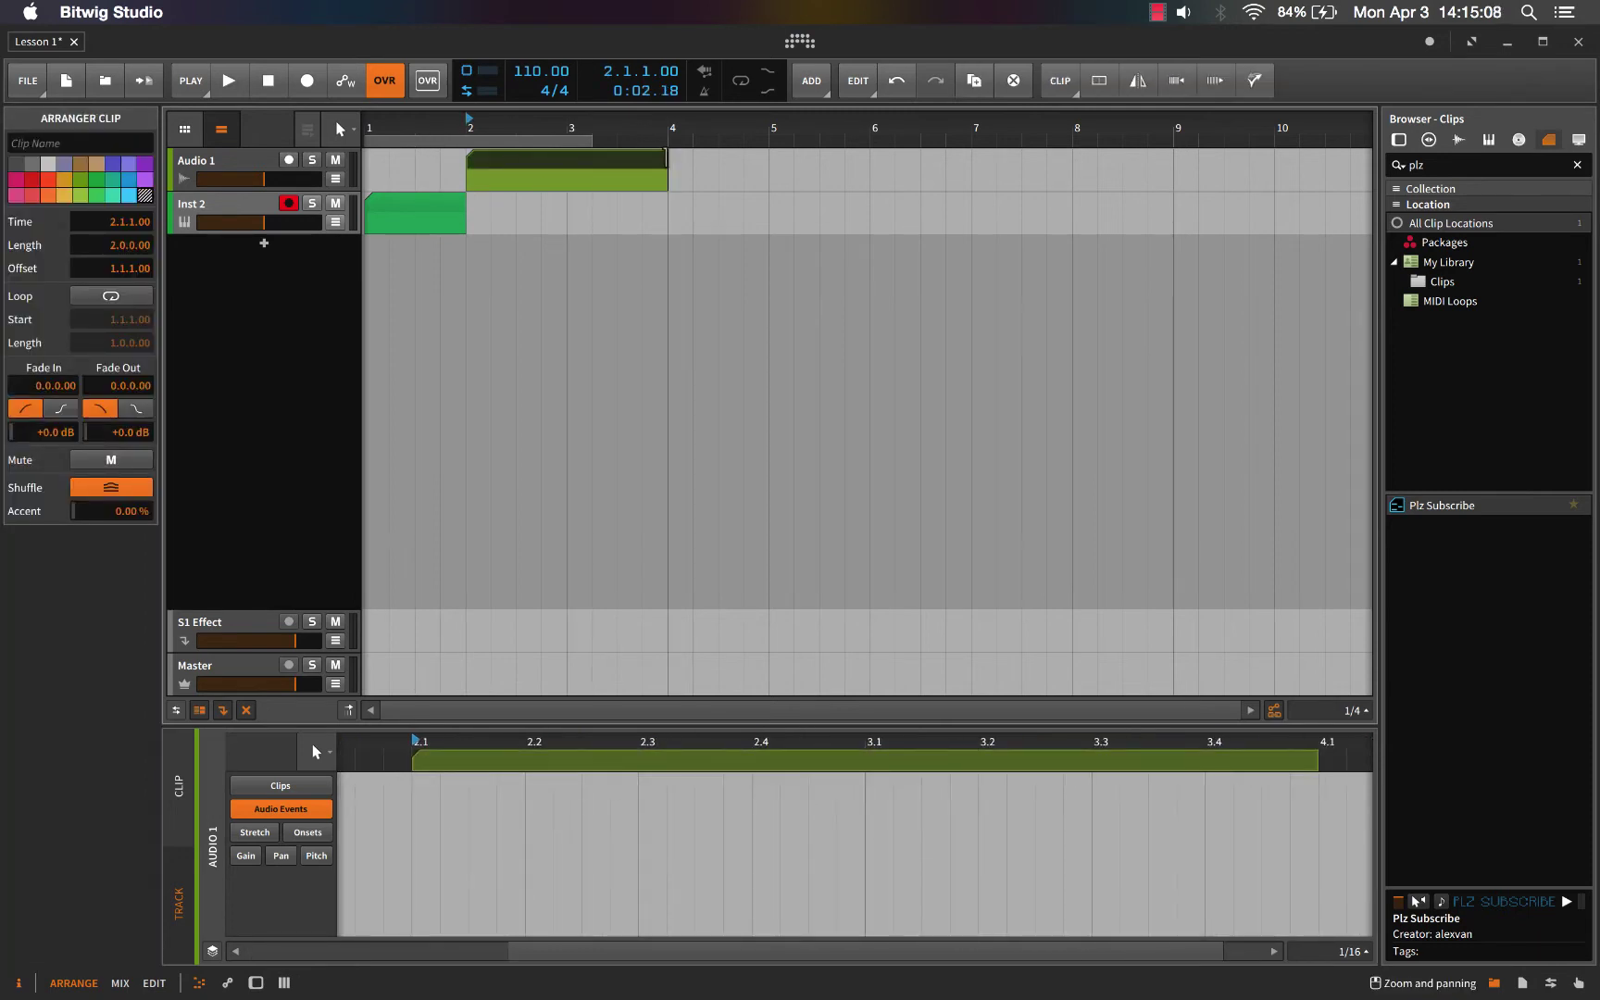
left_click_drag(668, 157, 769, 159)
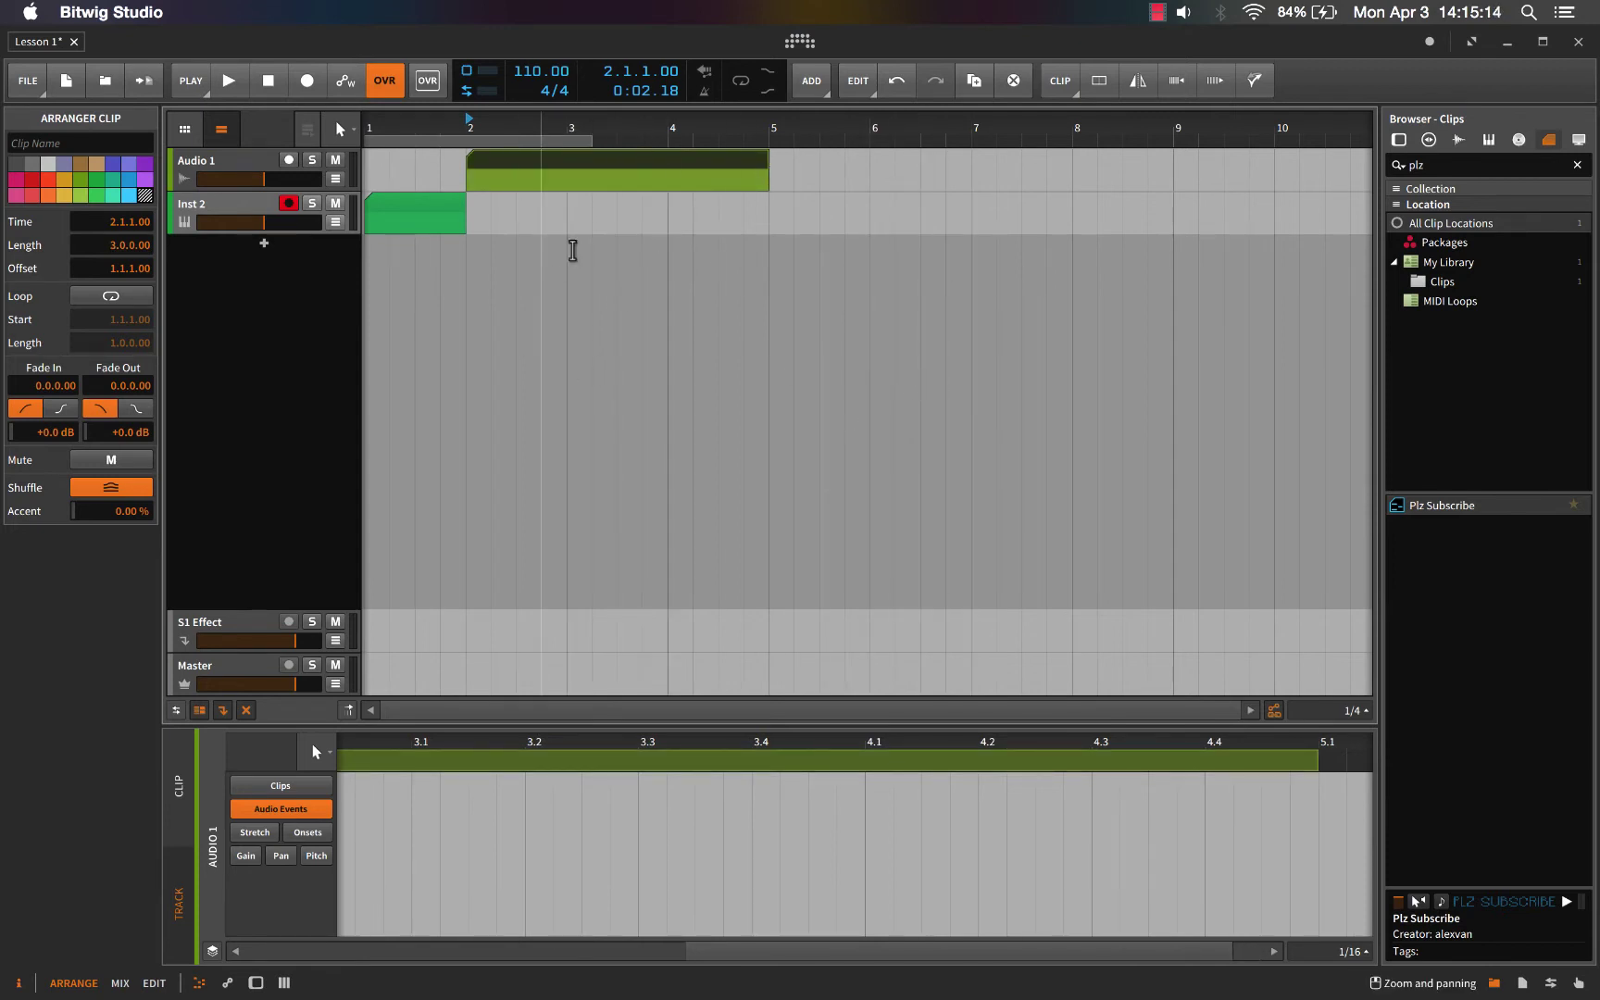
- Trial-delete bars 3–4 of the Audio 1 clip, then undo it with Cmd+Z
left_click_drag(566, 178, 667, 185)
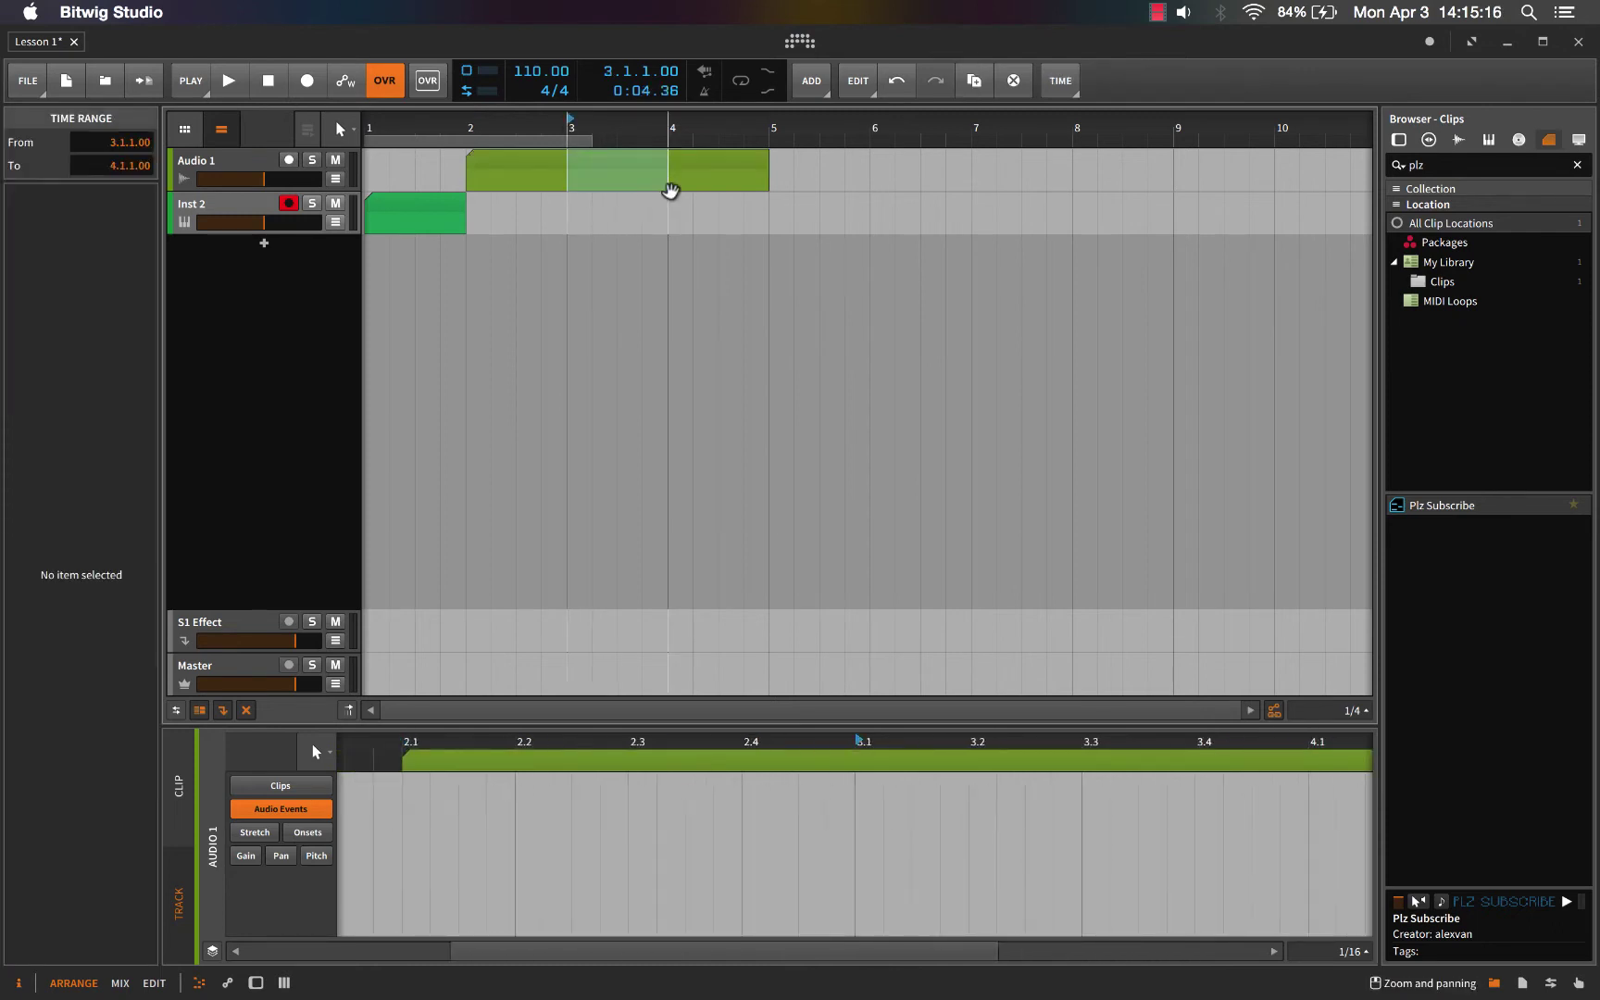
left_click(670, 190)
key("Delete")
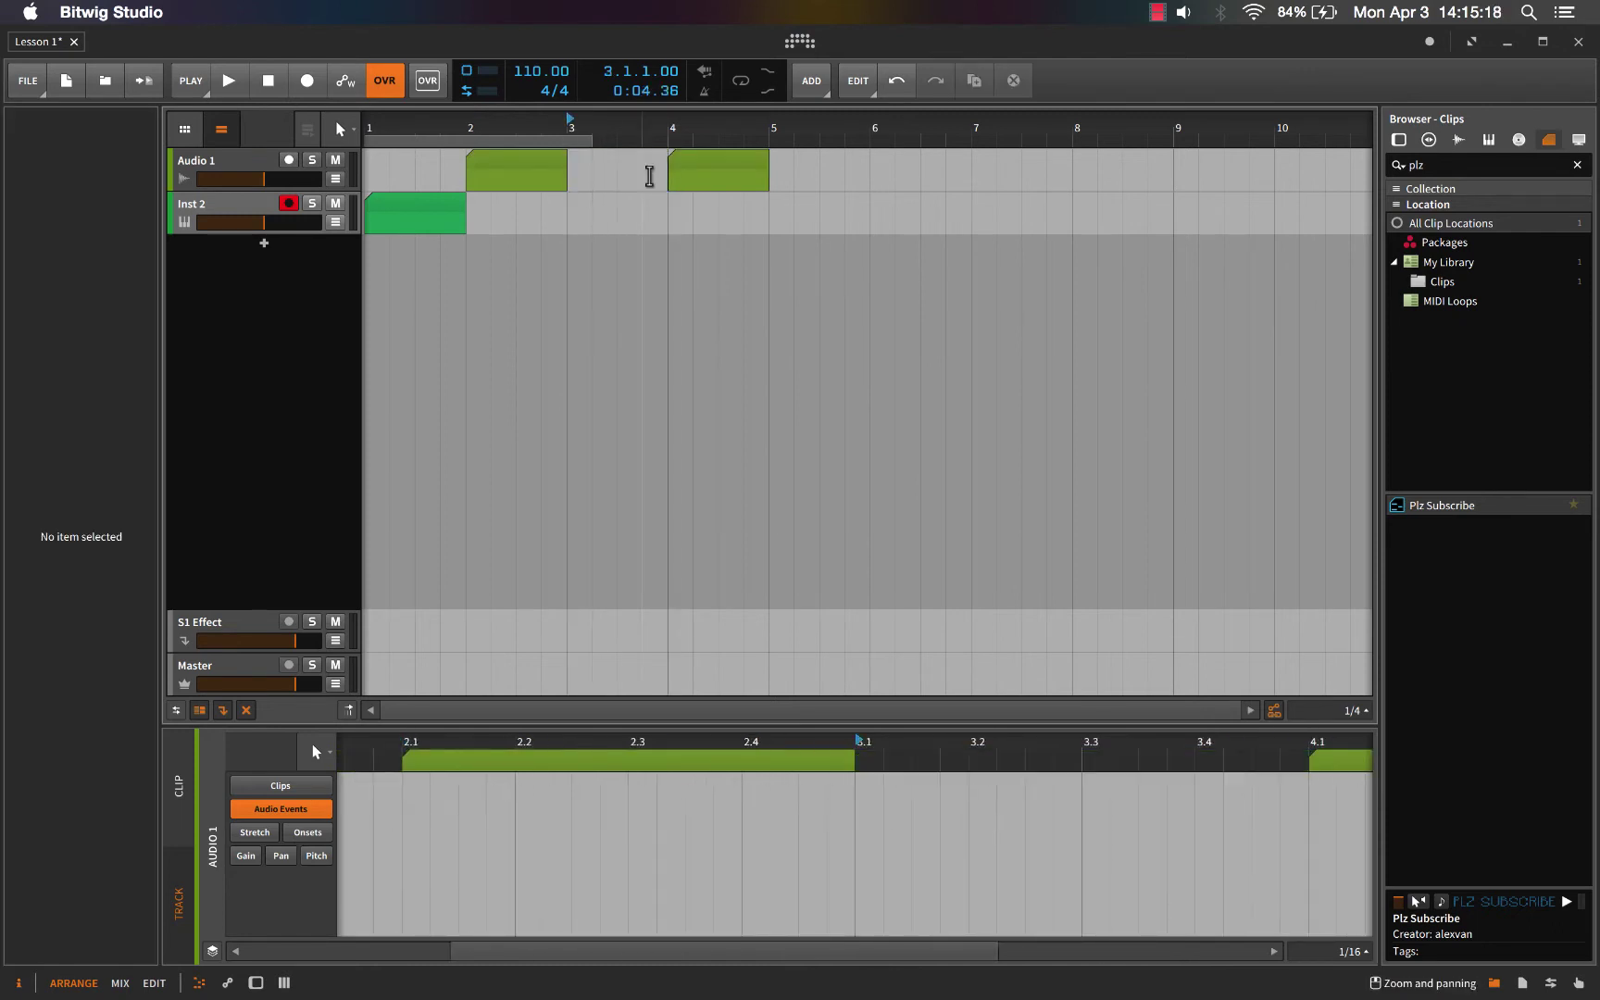
left_click_drag(689, 162, 590, 160)
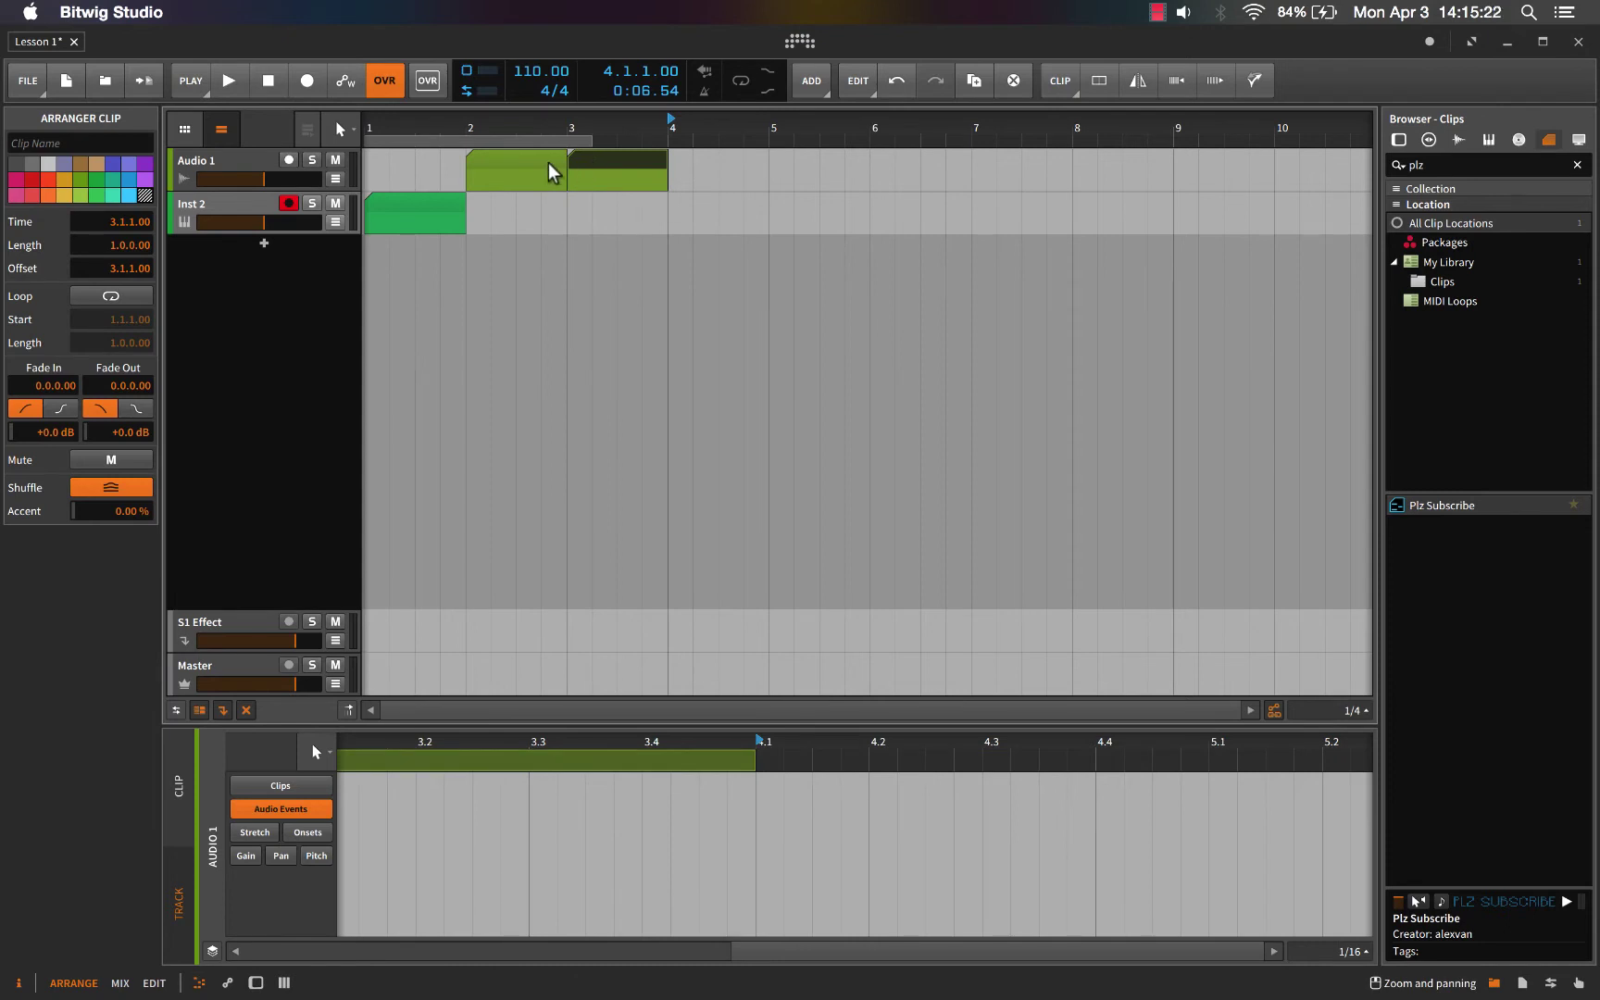
key("super+z")
key("super+z")
key("super+z")
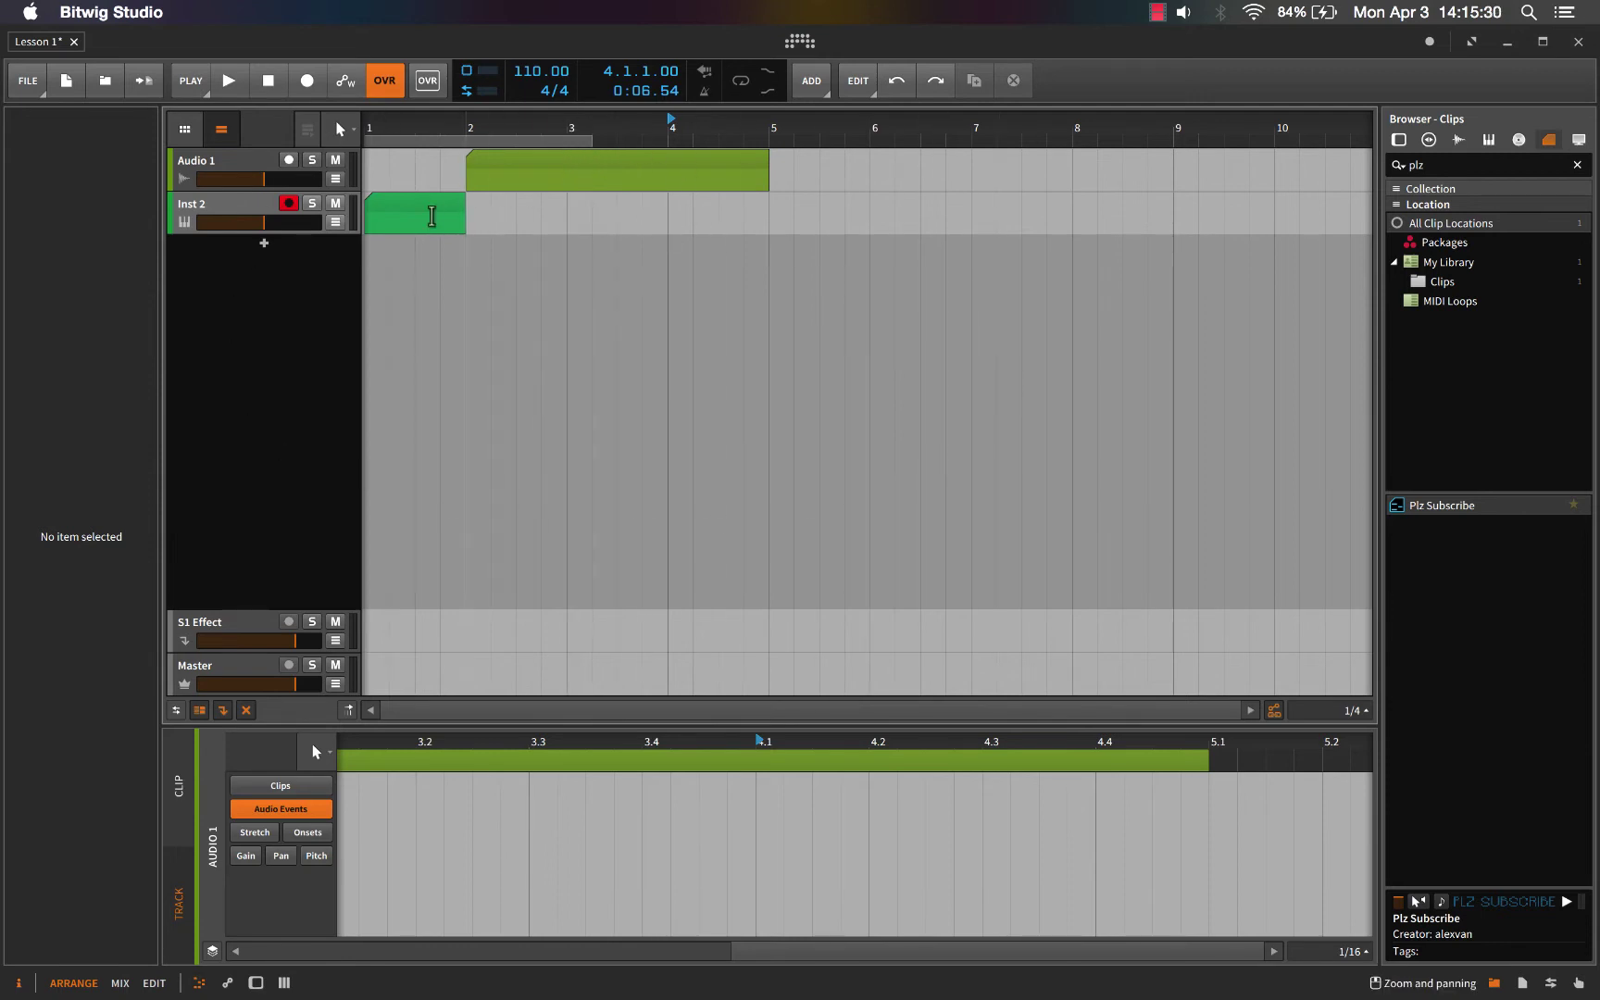
mouse_move(408, 199)
left_mouse_down()
mouse_move(672, 214)
mouse_move(385, 217)
left_mouse_up()
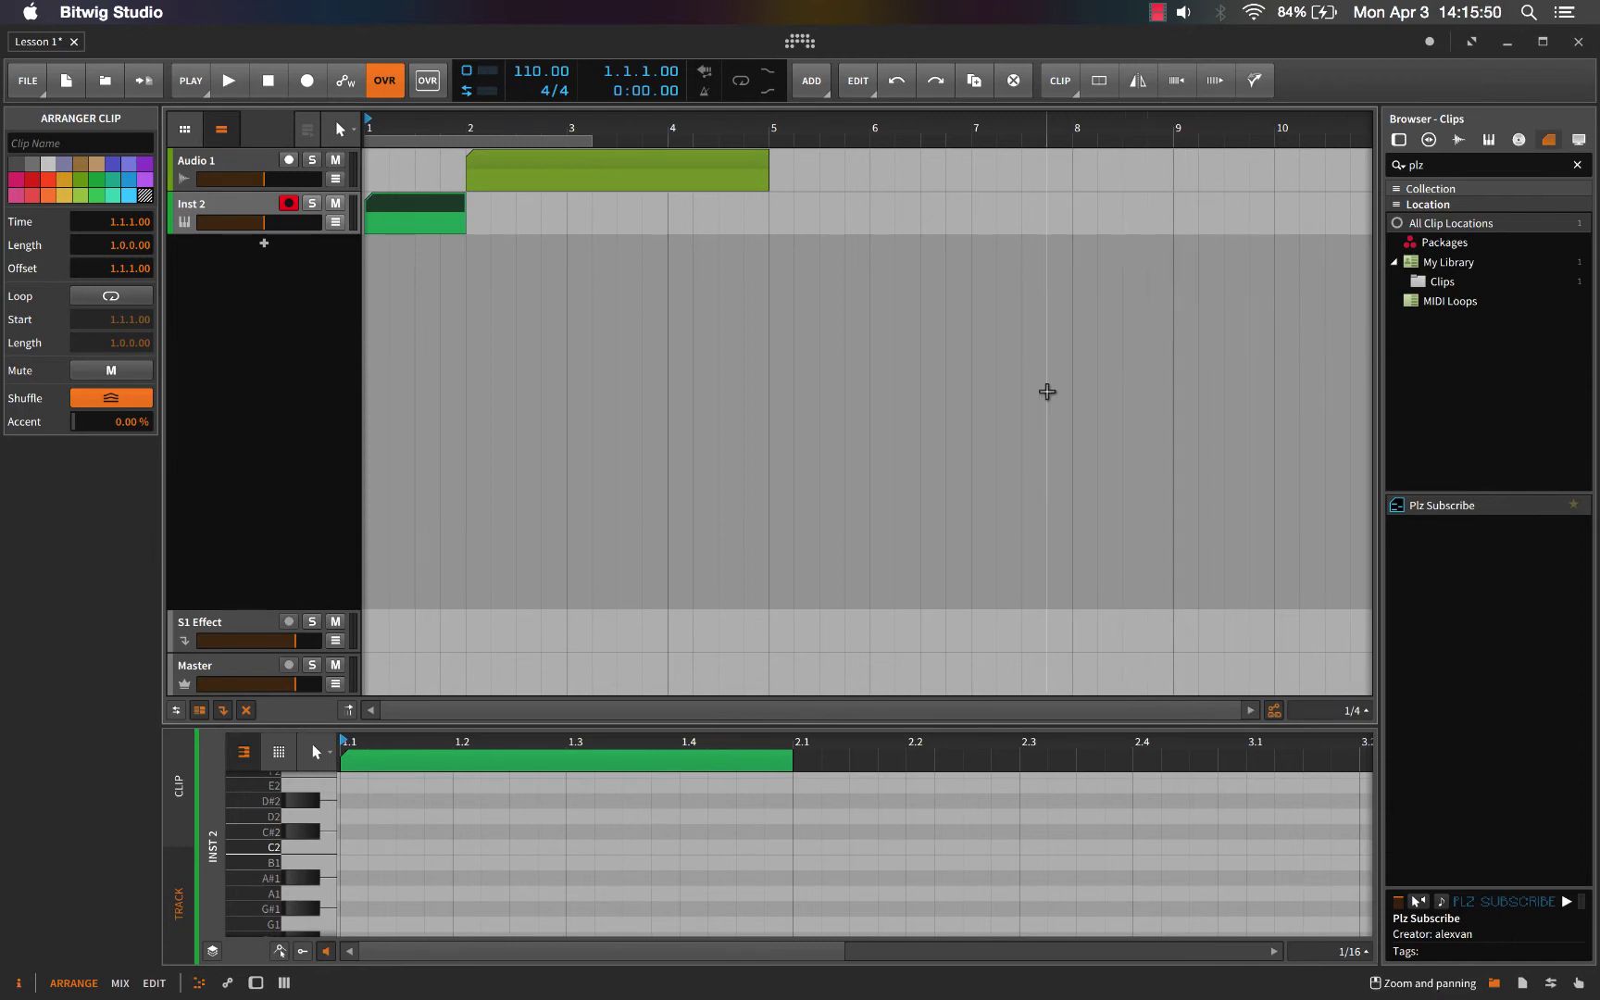
- Browse the Samples and Devices lists, then return the browser to Clips with the 'plz' results
key("b")
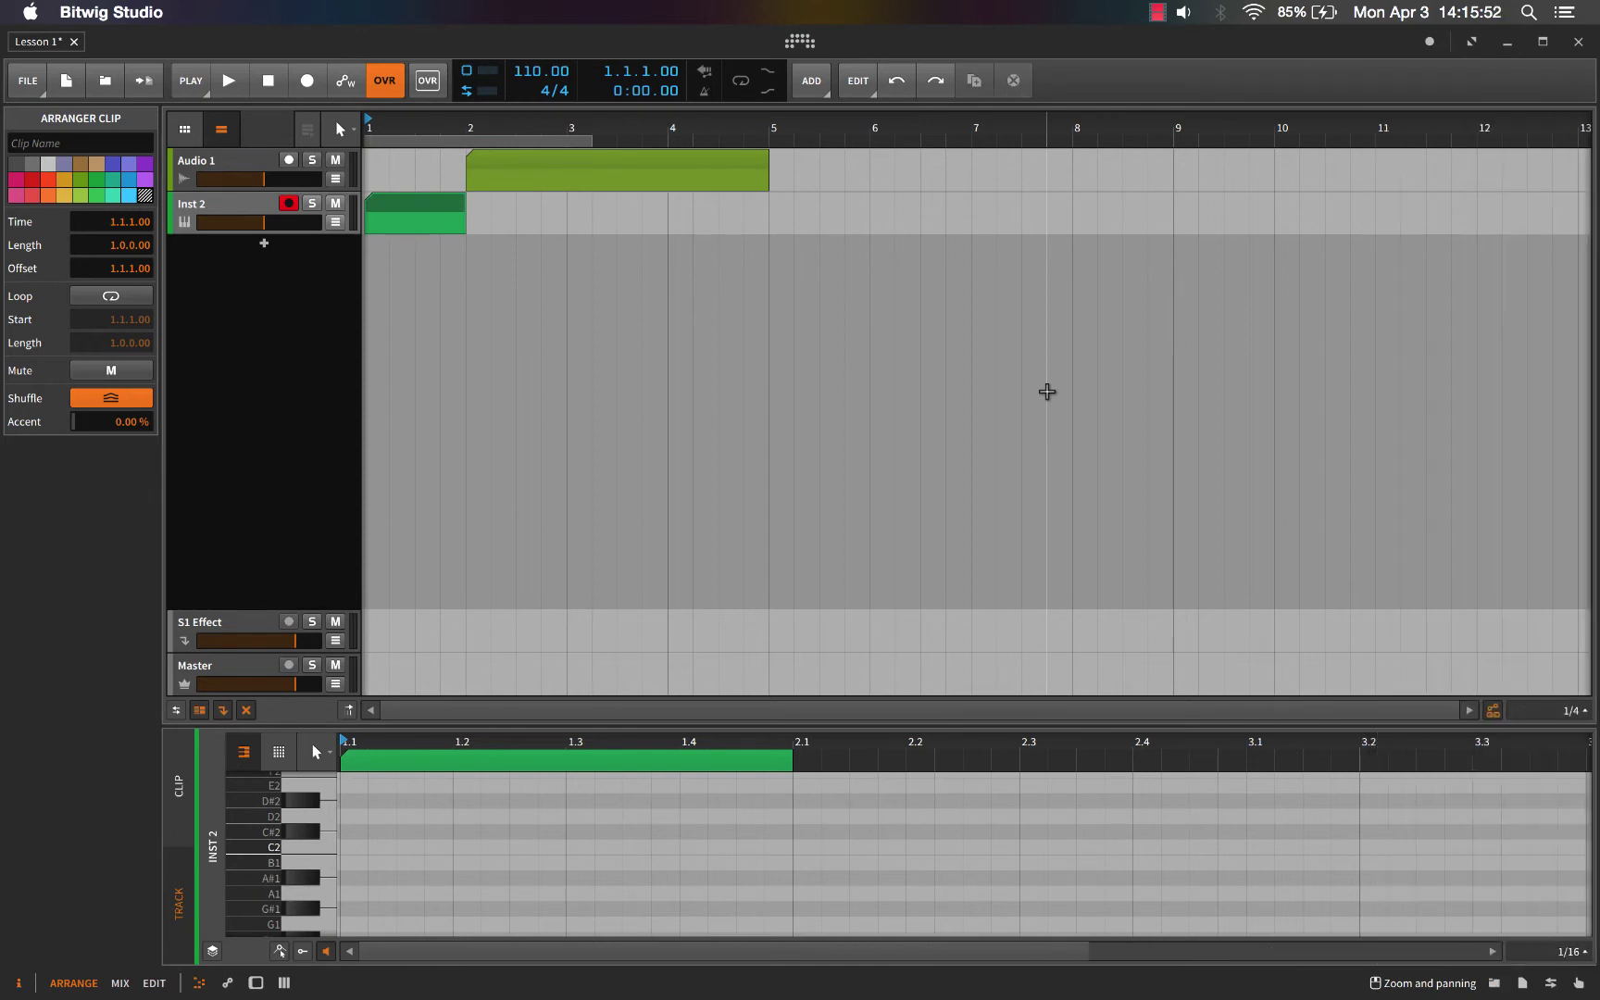
key("b")
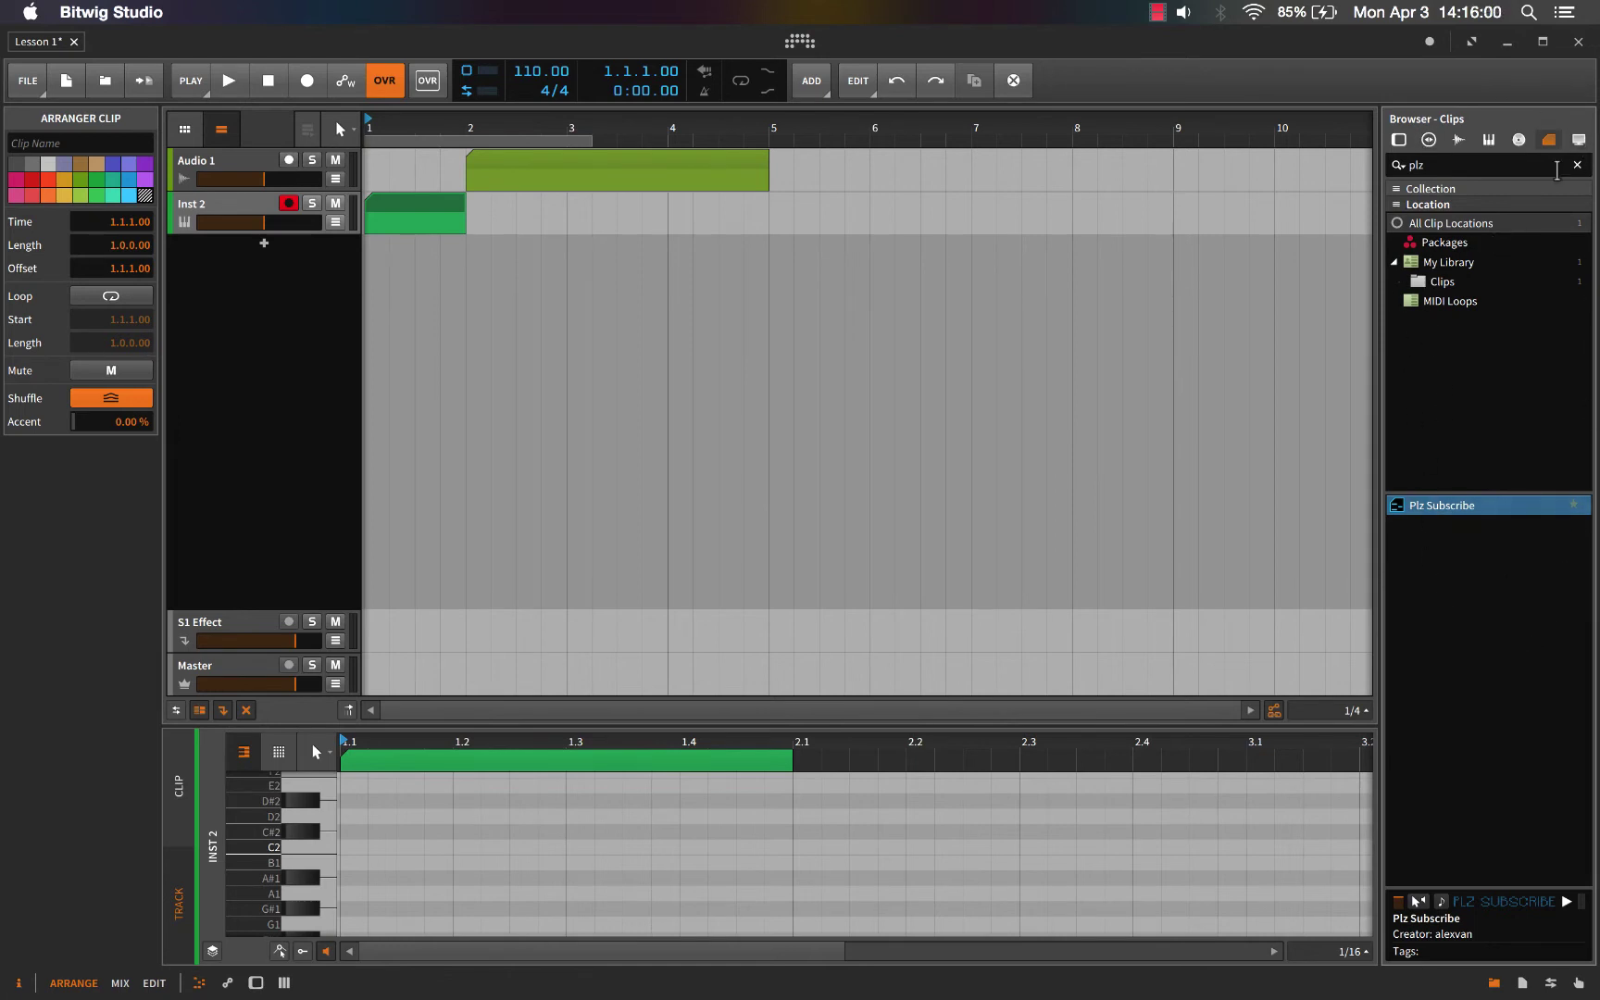
left_click(1457, 139)
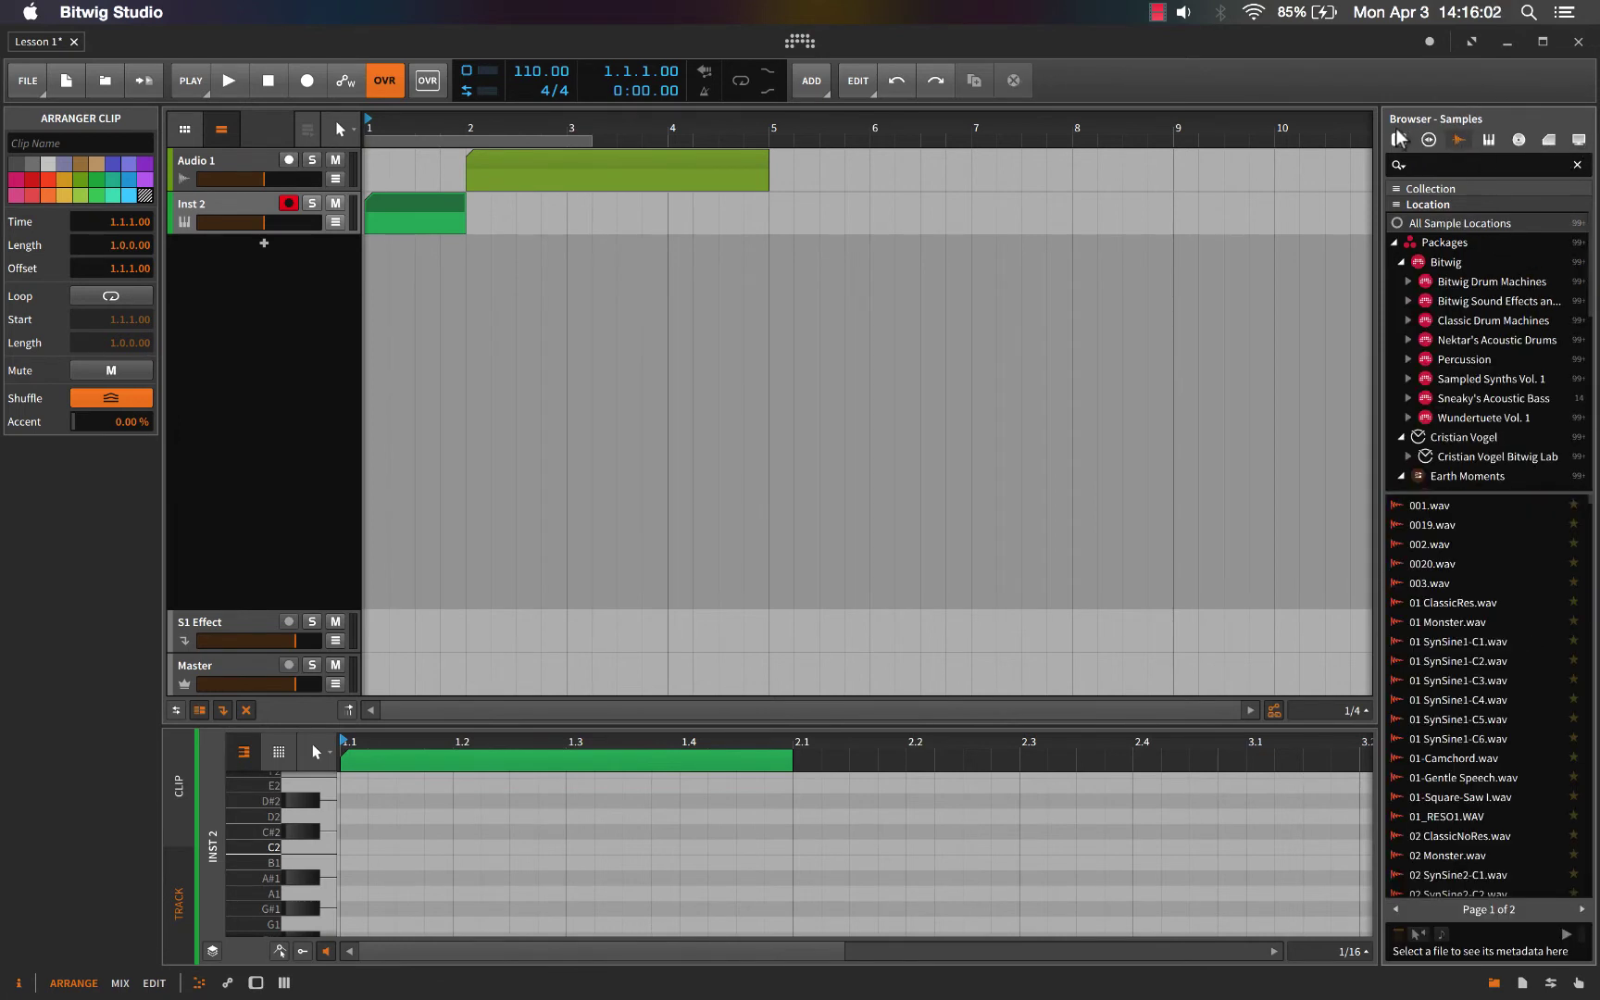
left_click(1543, 137)
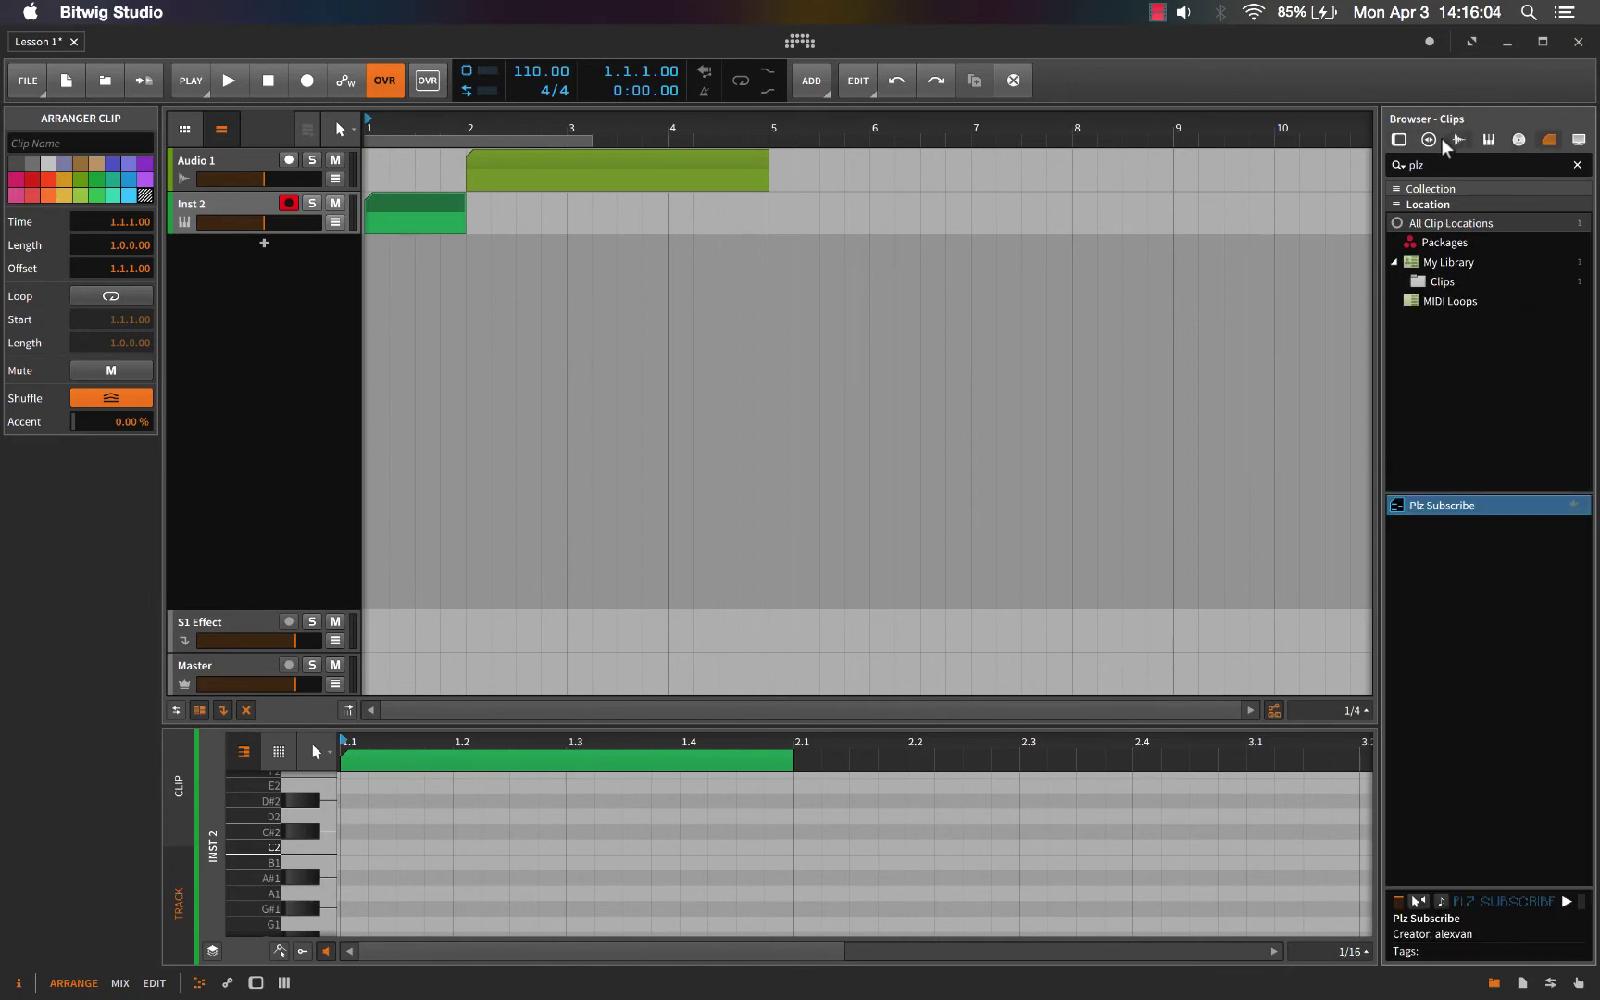
left_click(1394, 136)
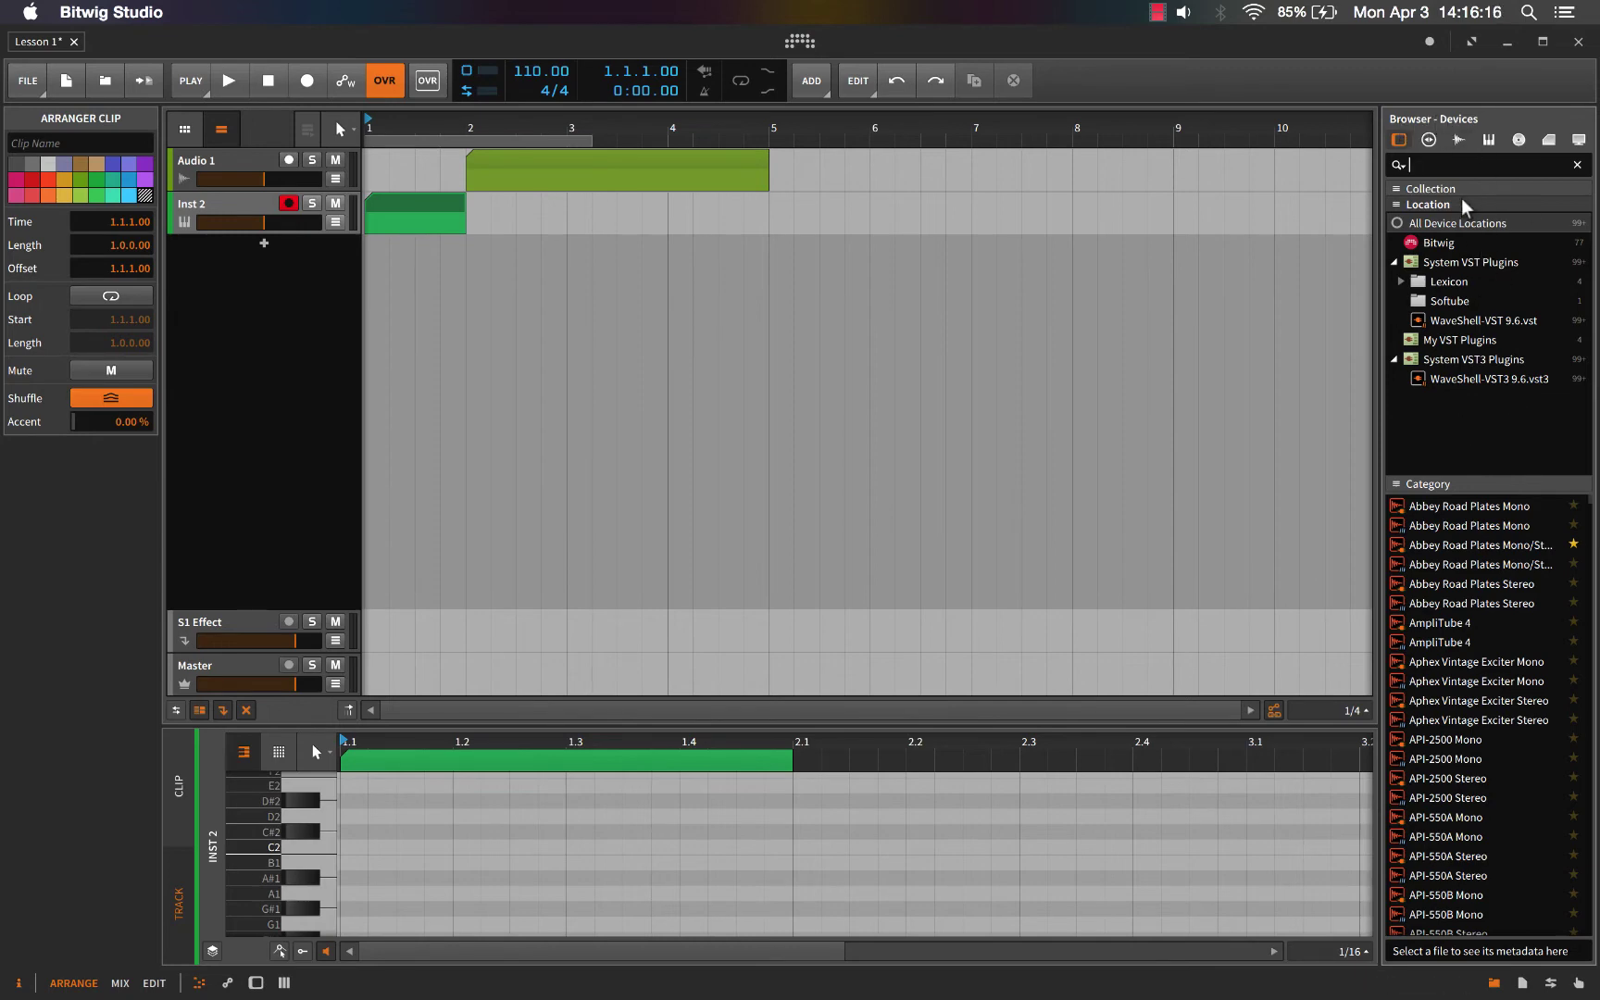
left_click(1453, 143)
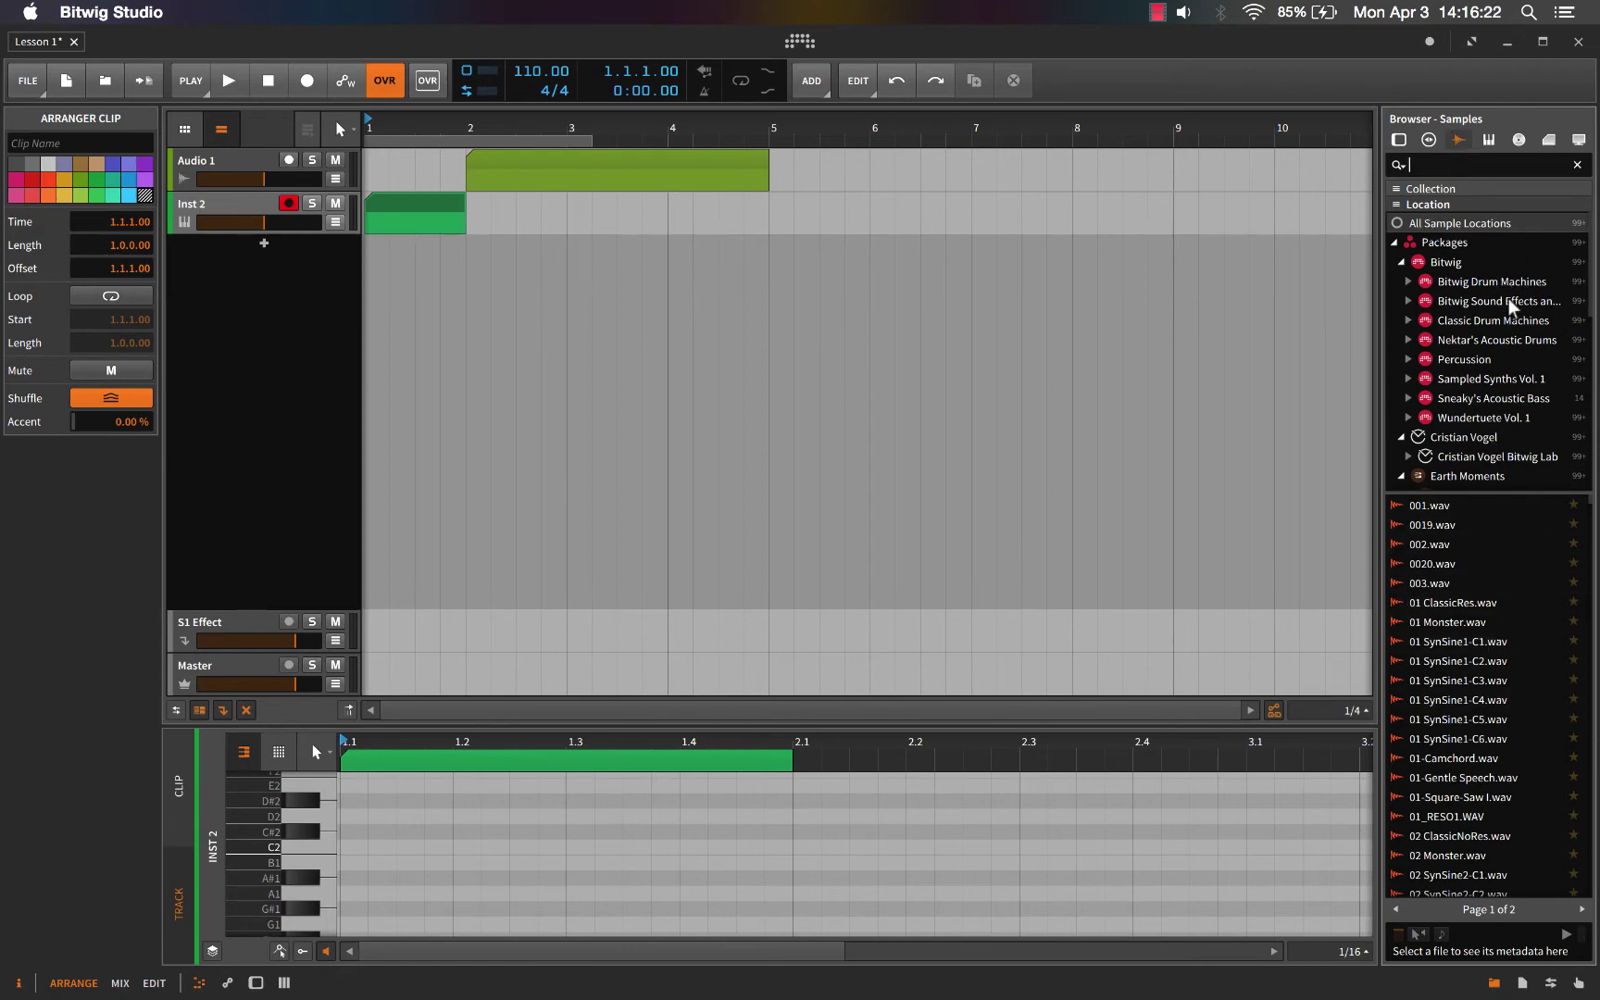
left_click(1549, 141)
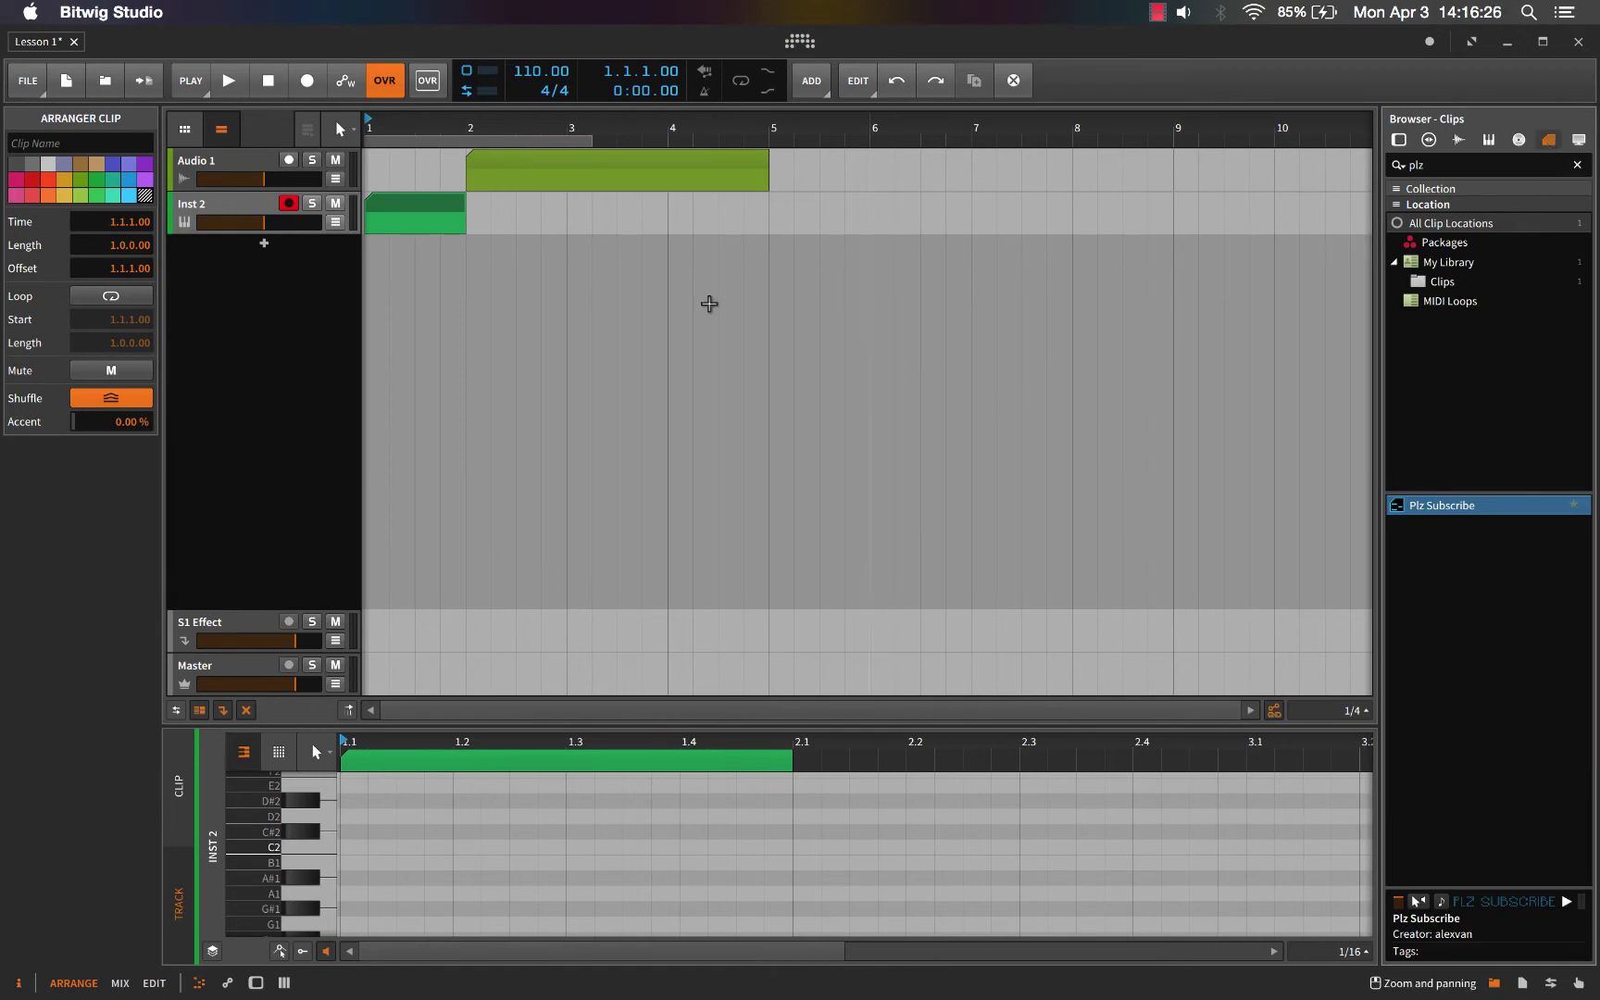
- Return the browser to the device list and toggle the Inspector panel off and on
left_click(1398, 139)
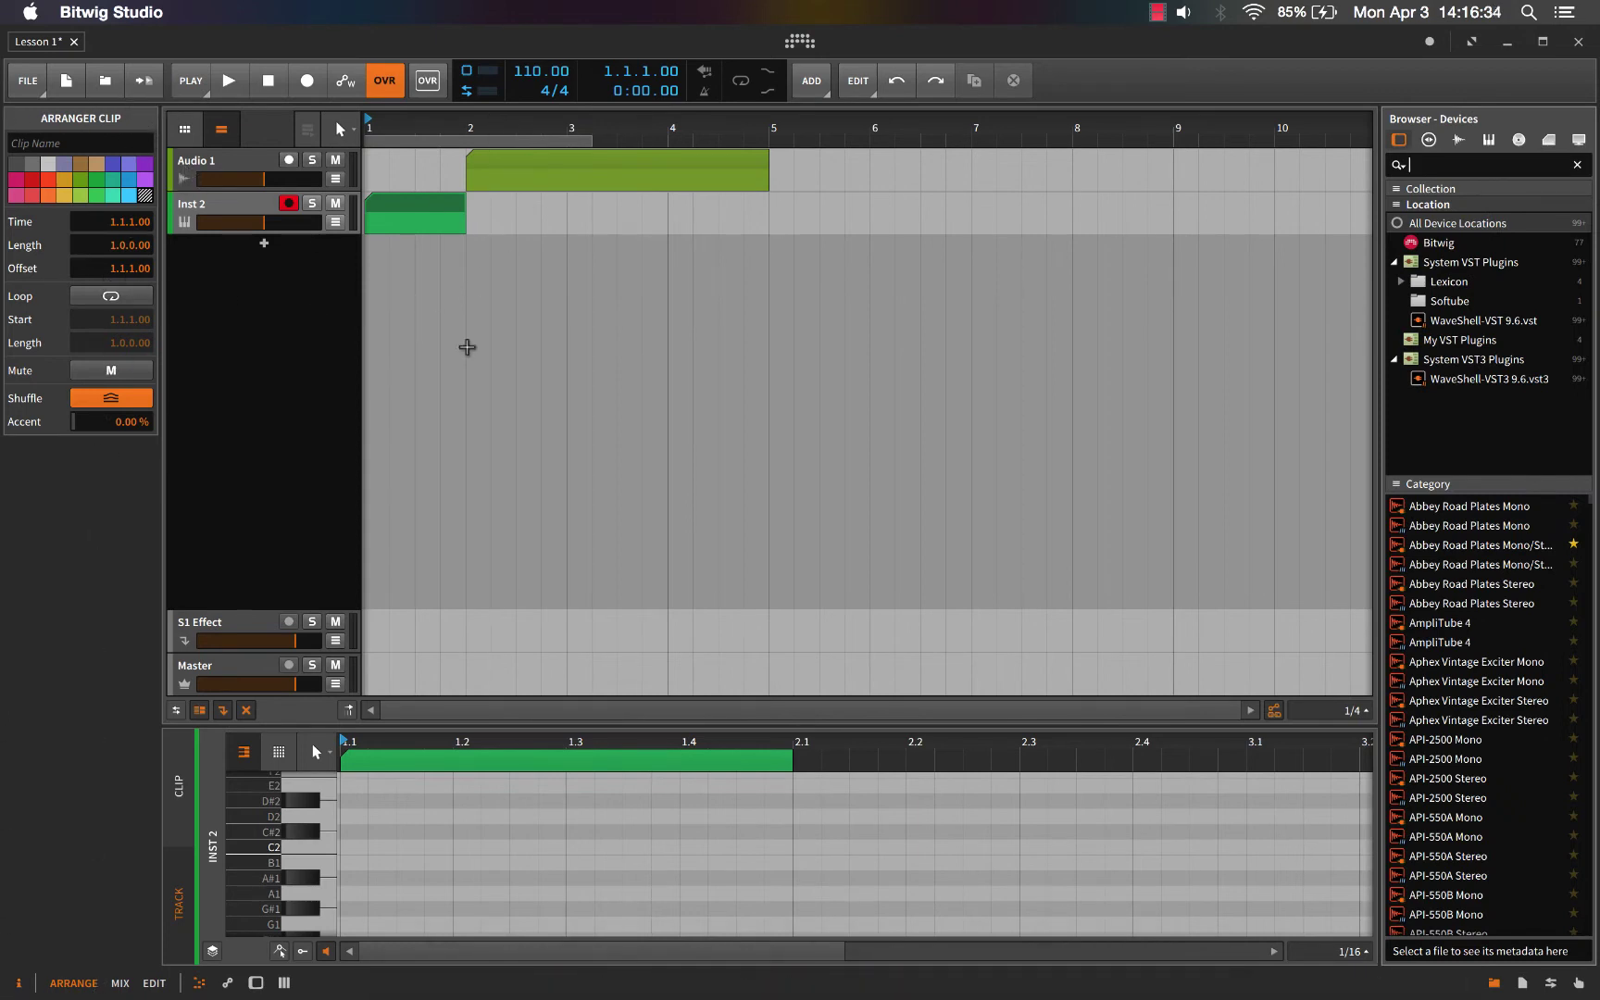
left_click(580, 371)
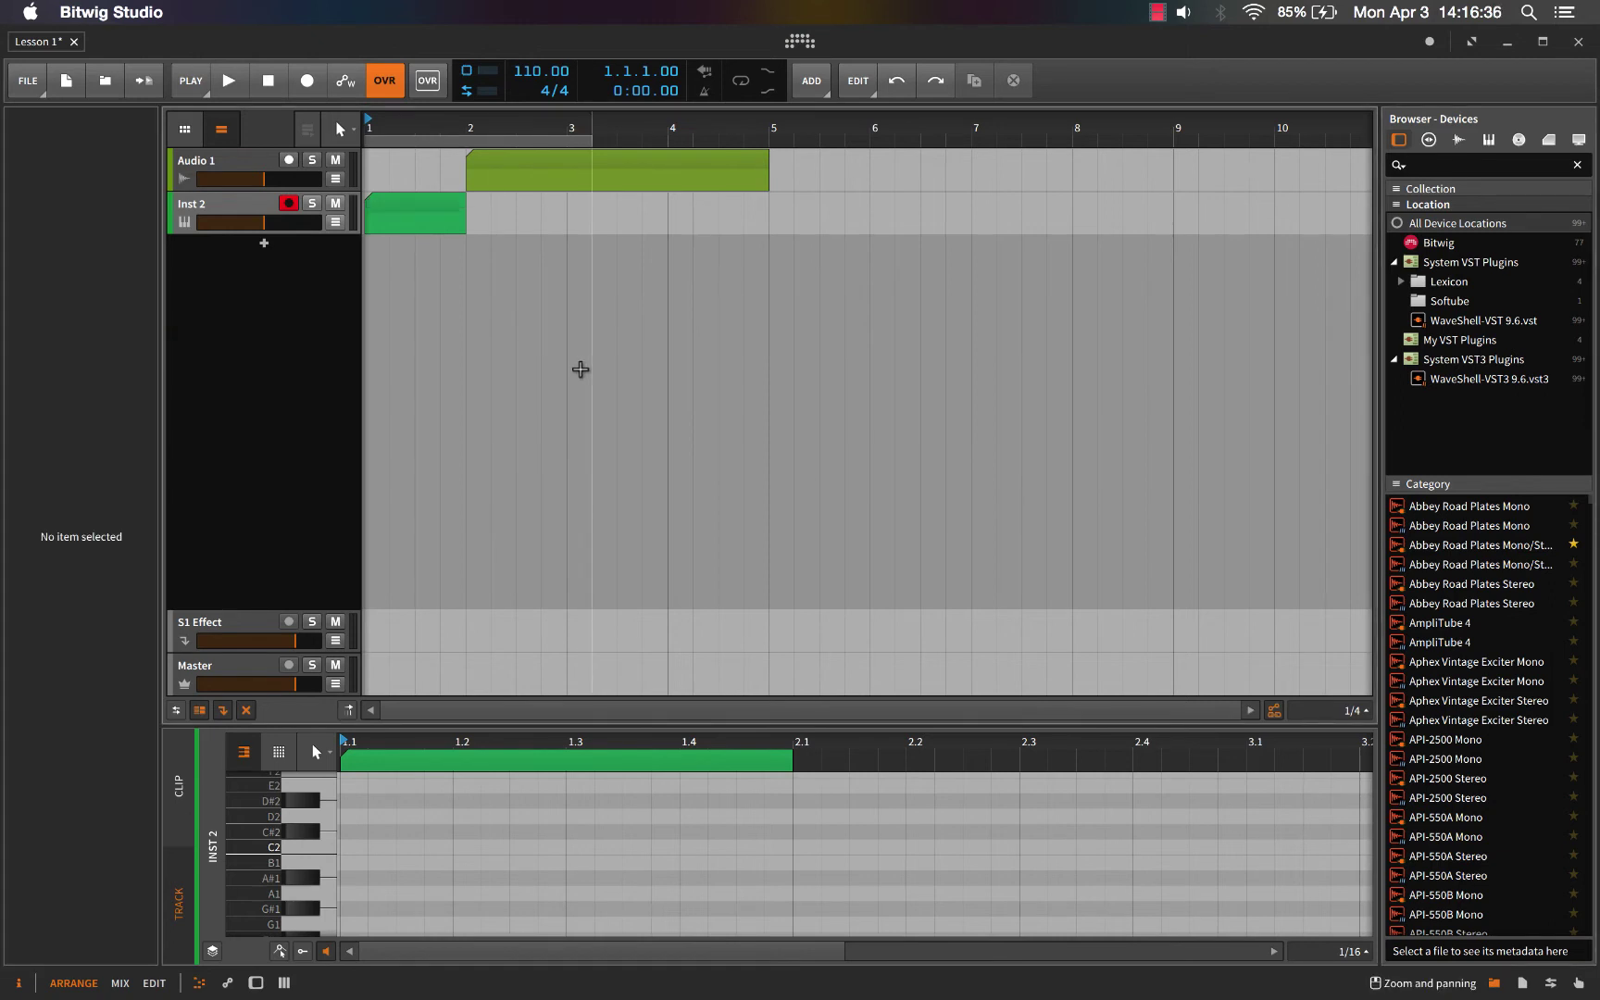
key("i")
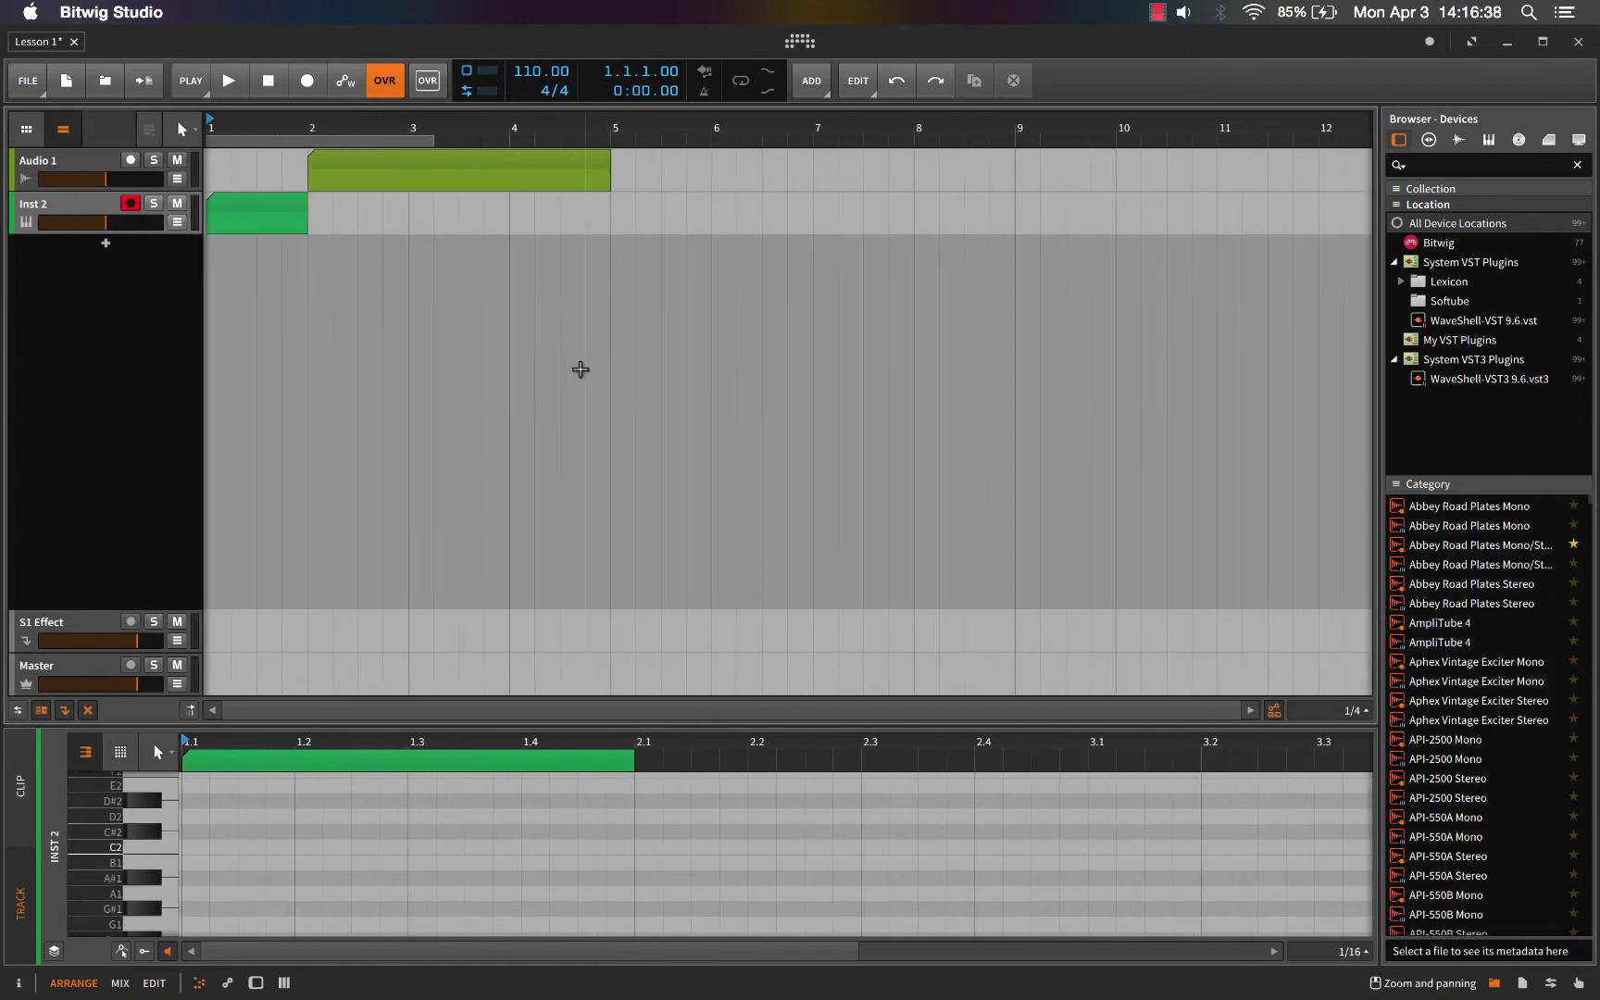
key("i")
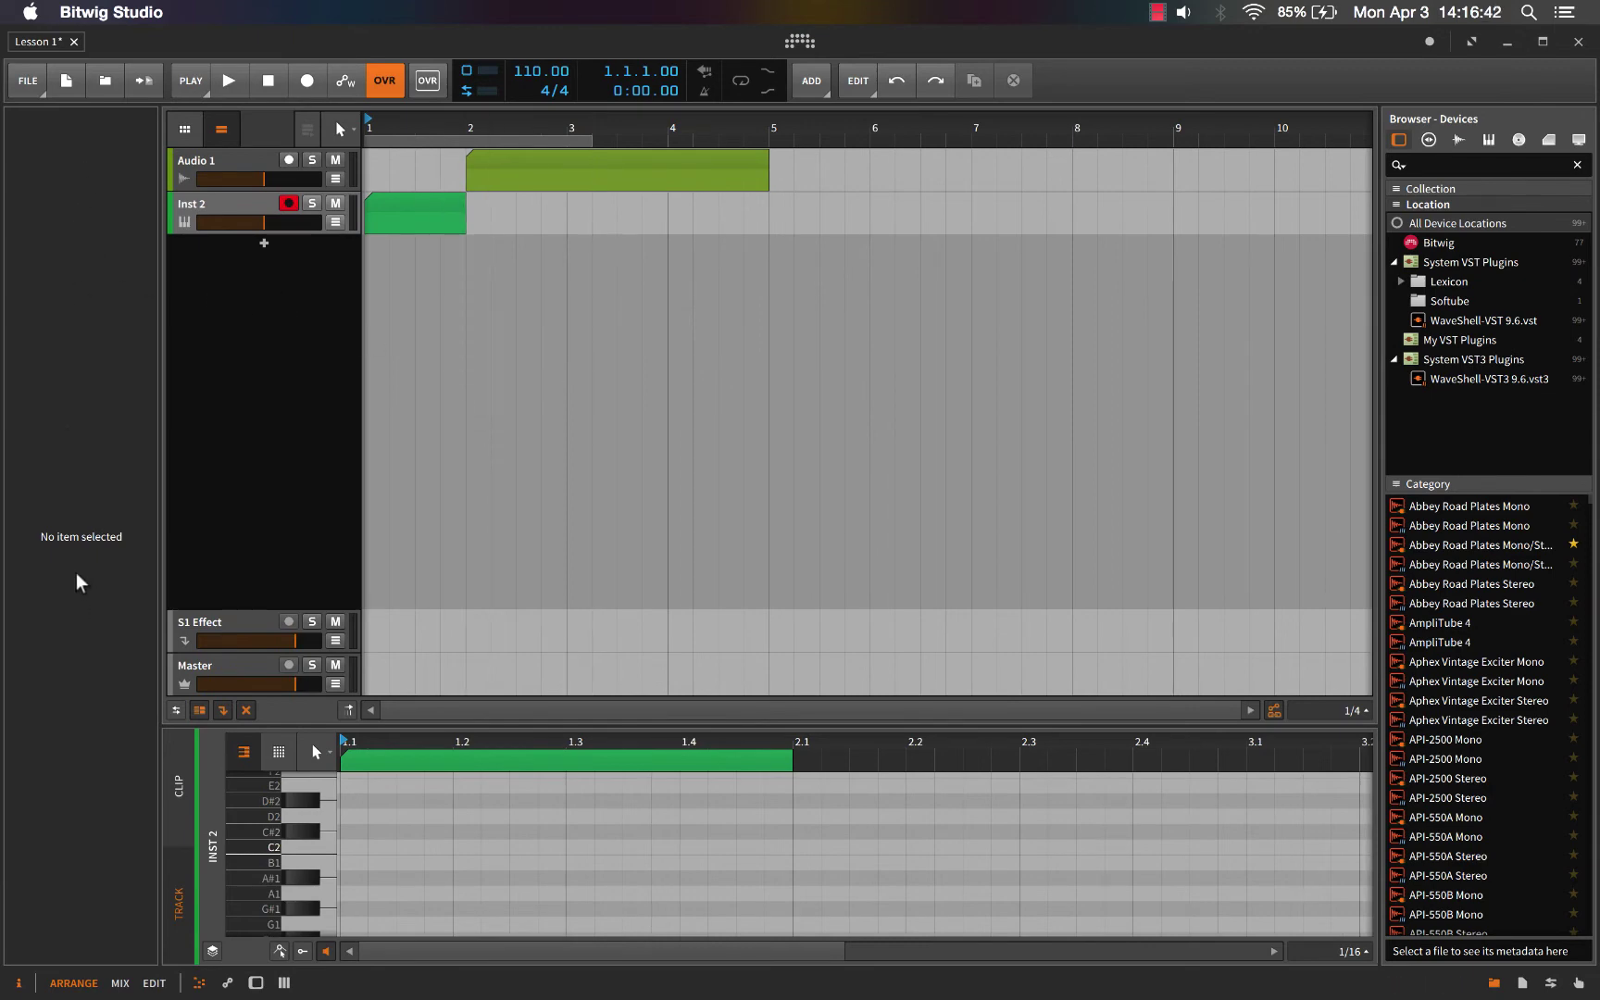
- Select the Audio 1 clip and colour it orange-red in the Inspector
left_click(390, 194)
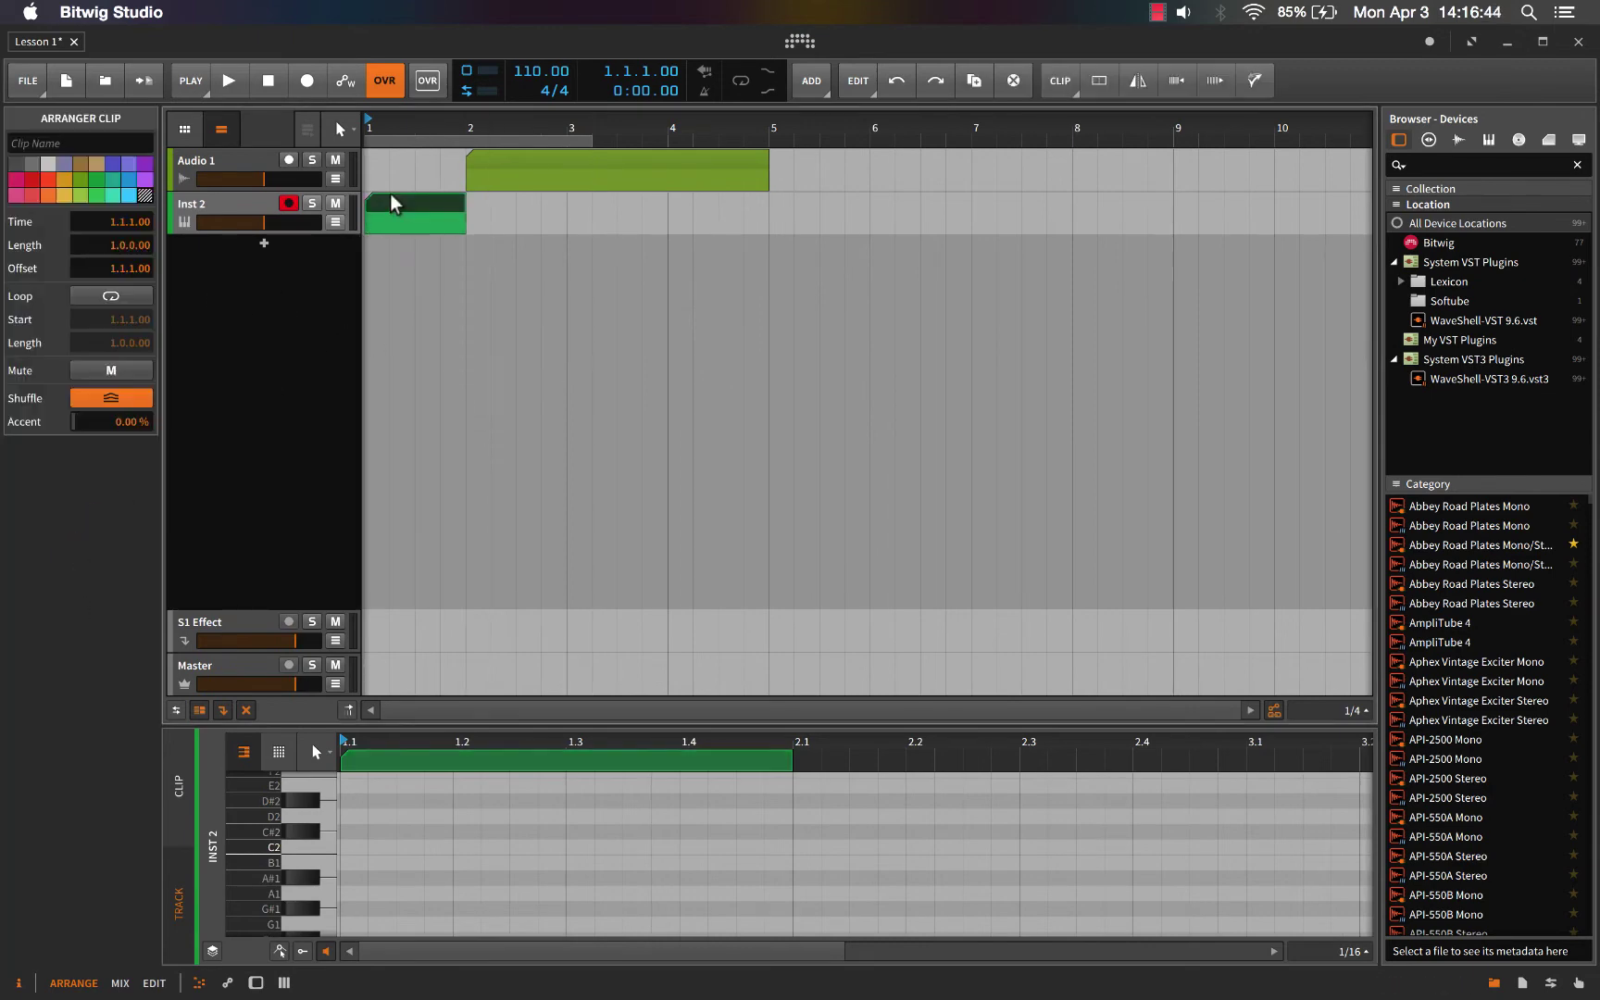
left_click(248, 203)
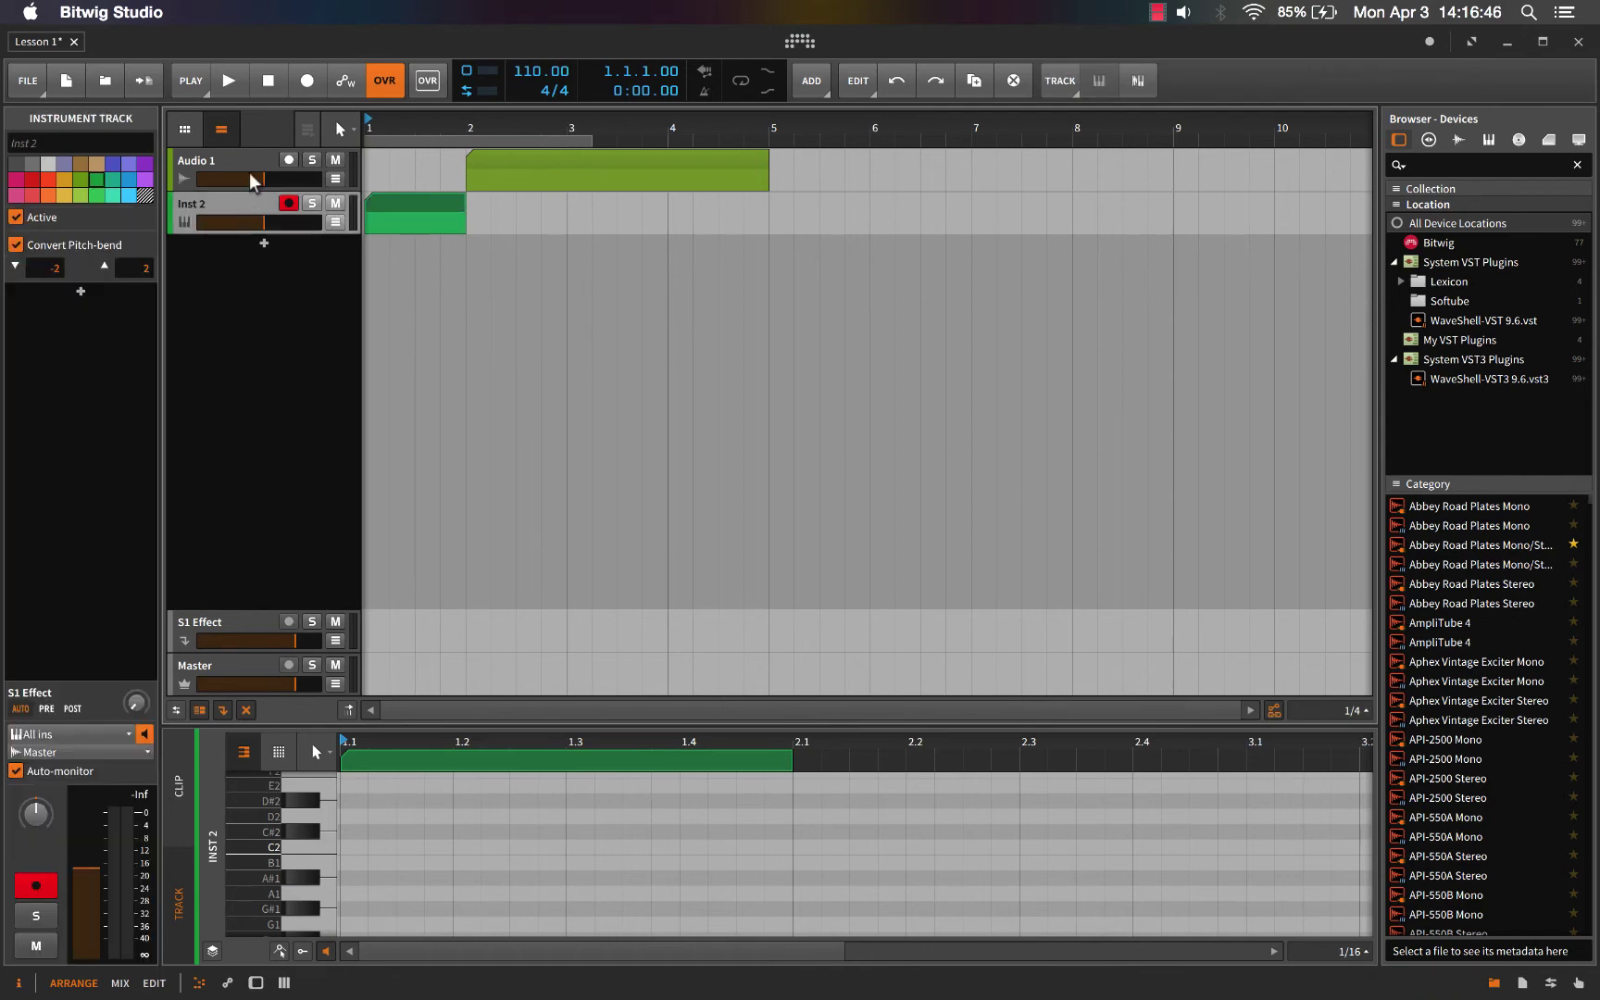
left_click(252, 169)
left_click(553, 163)
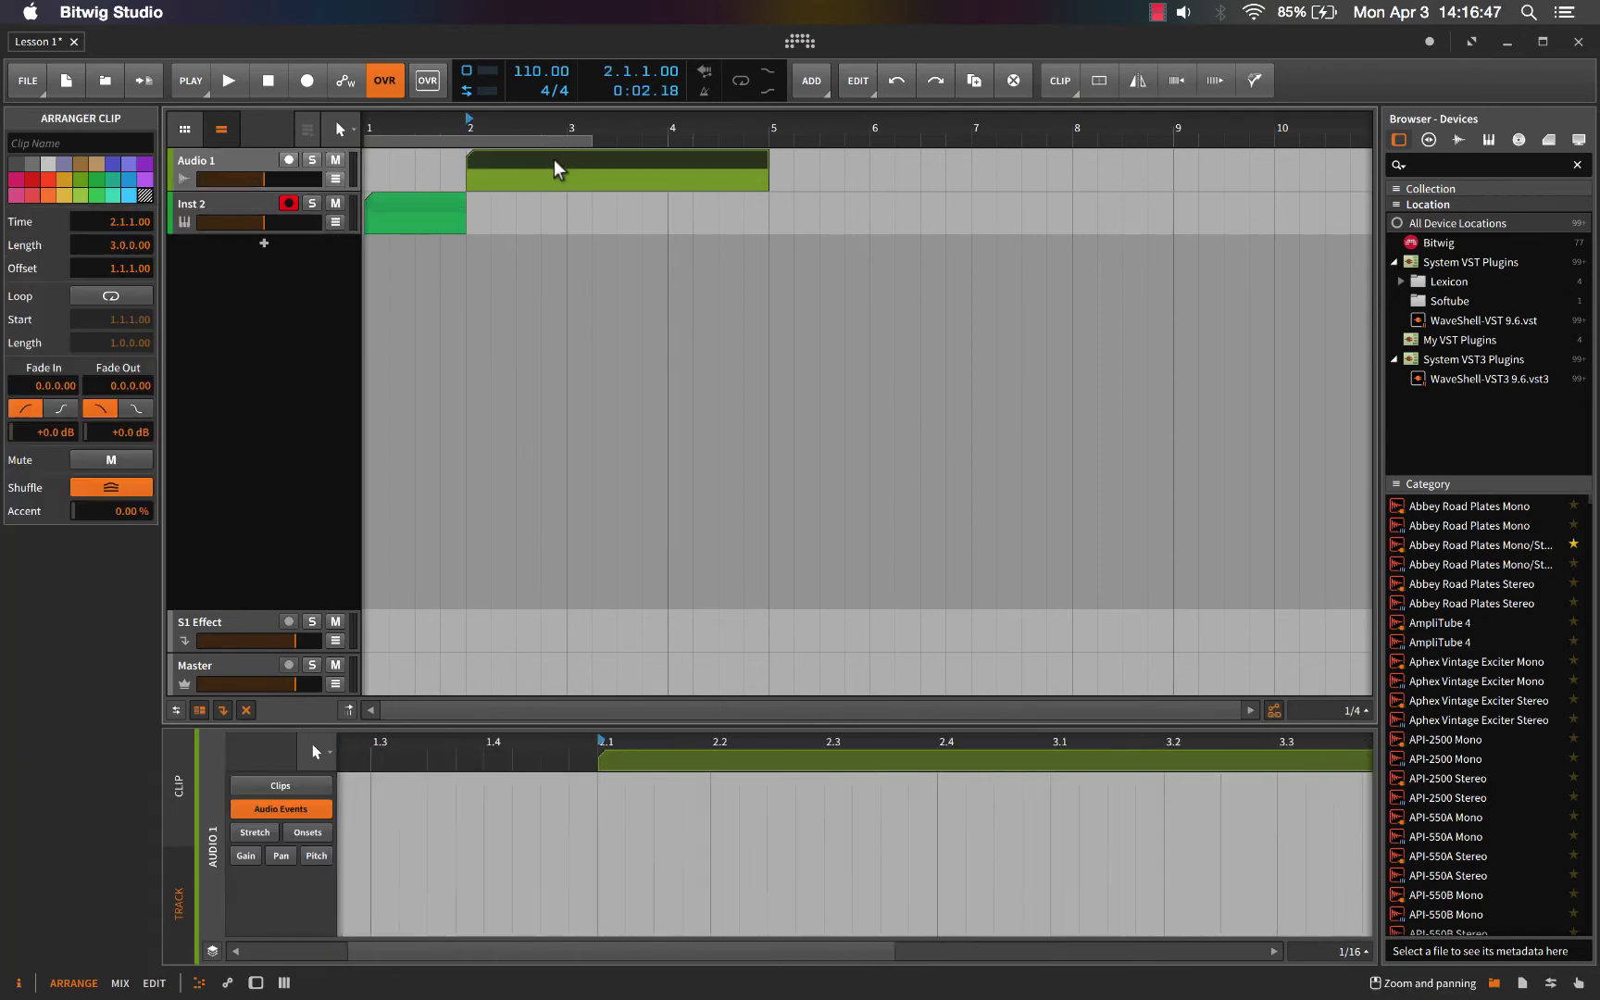
left_click(415, 200)
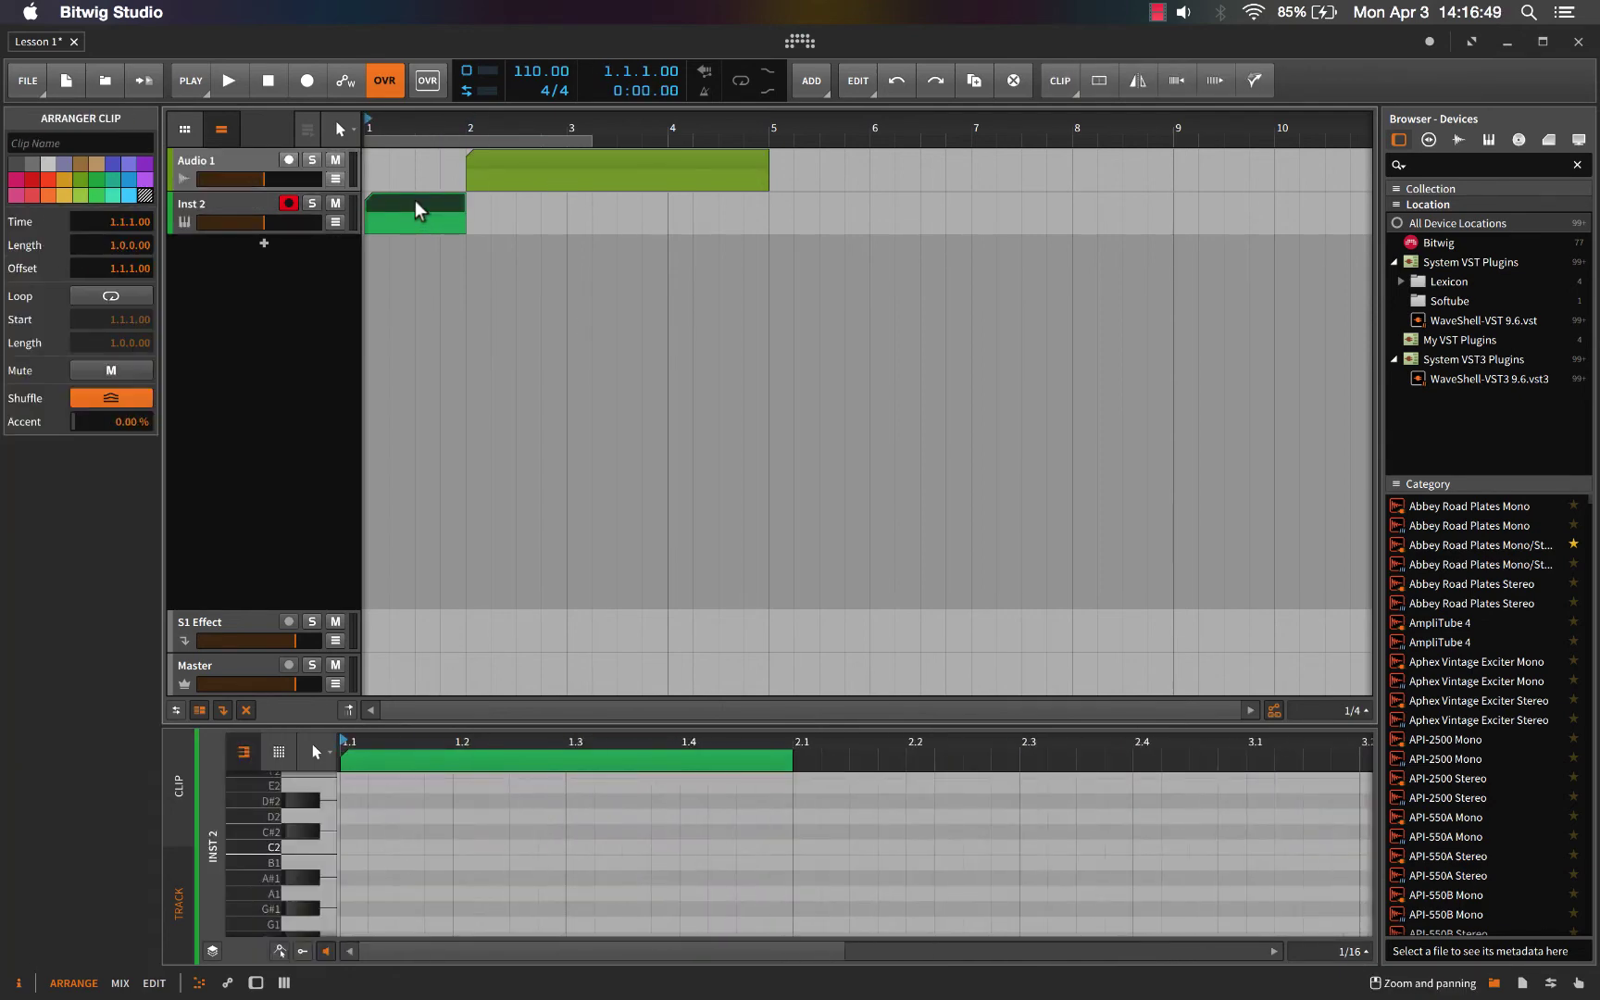
left_click(521, 155)
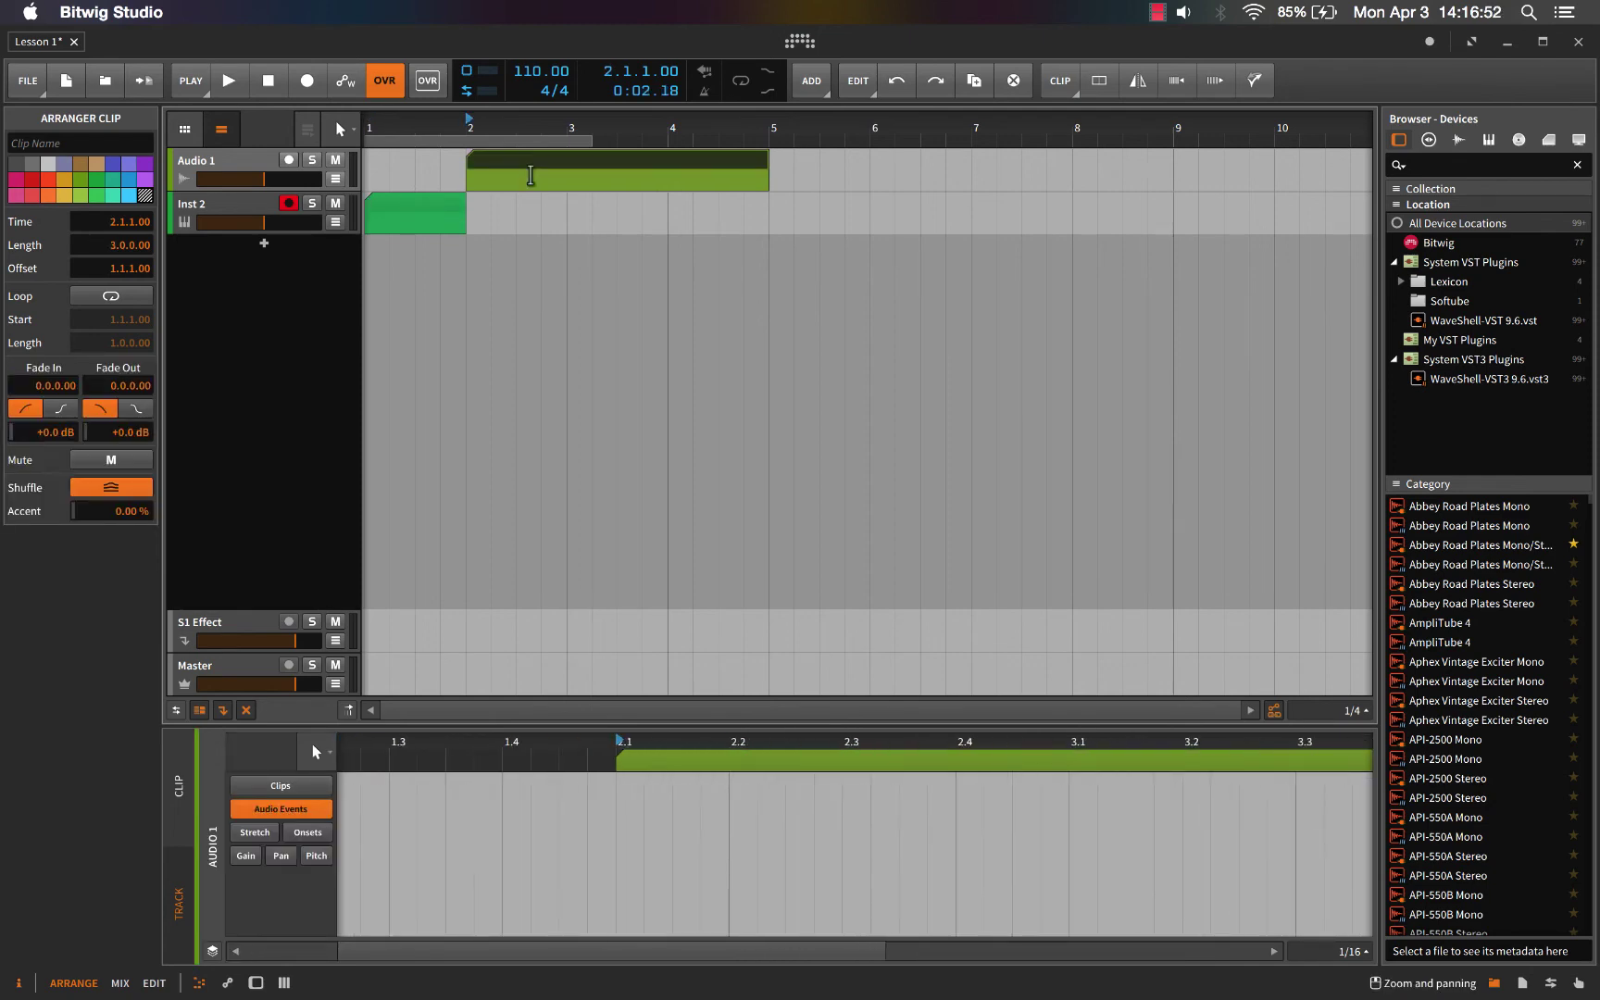
left_click(48, 178)
left_click(53, 141)
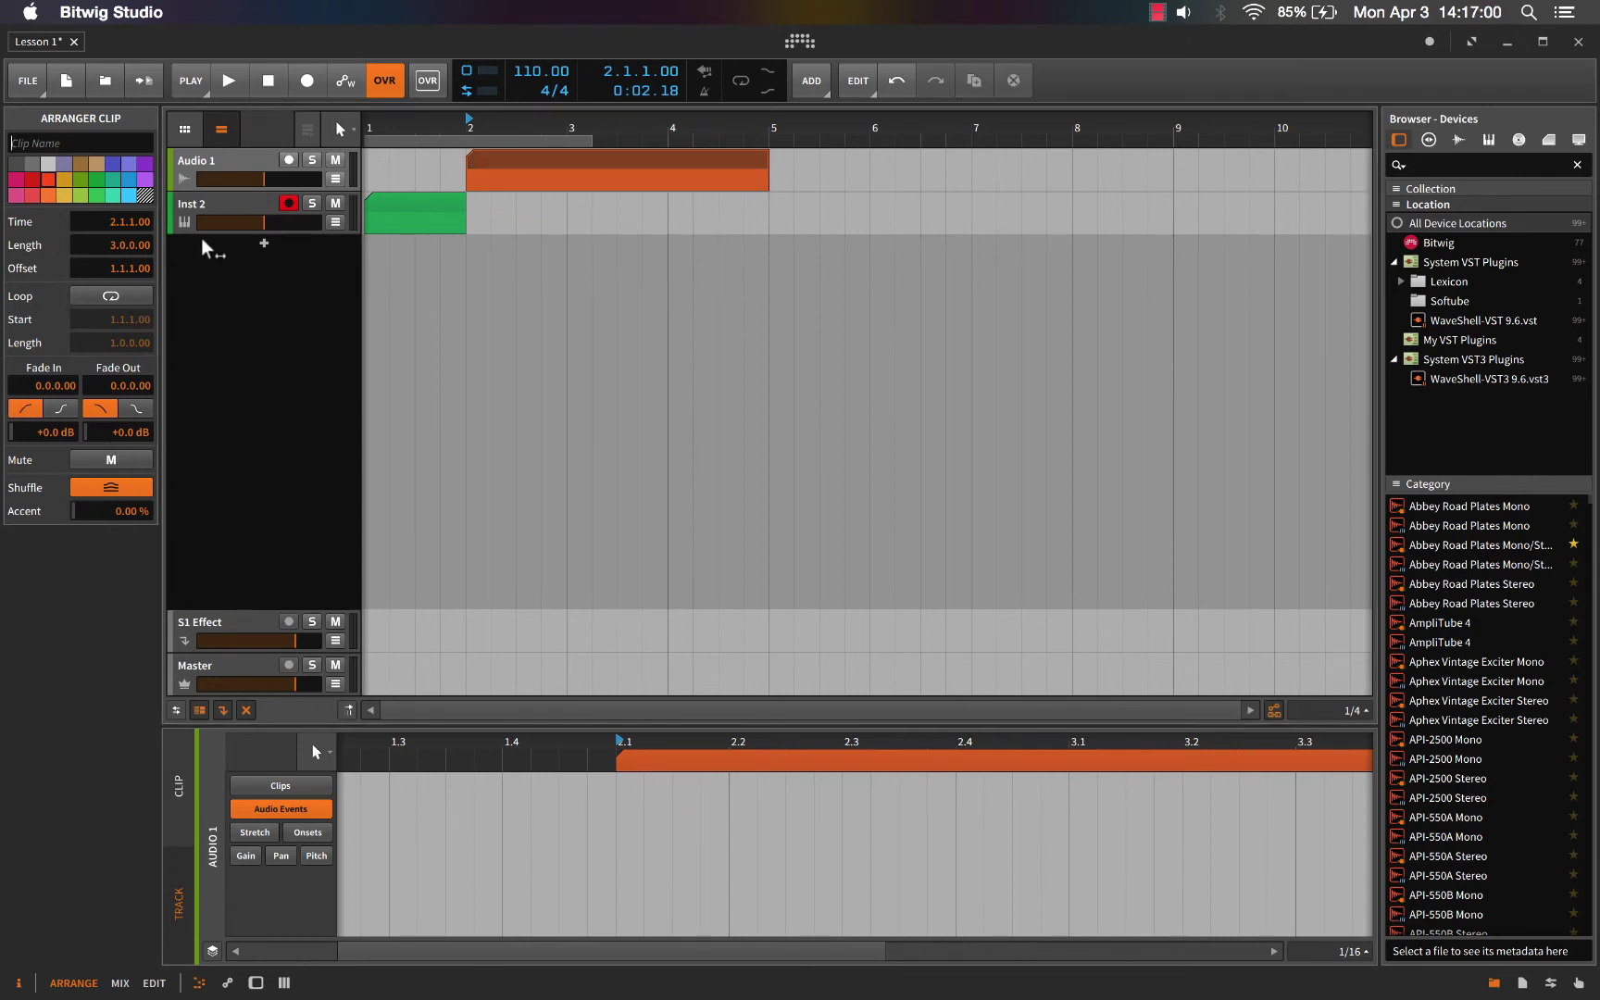
- Arm the Audio 1 track for recording and mark a time range on the Inst 2 lane
left_click(221, 161)
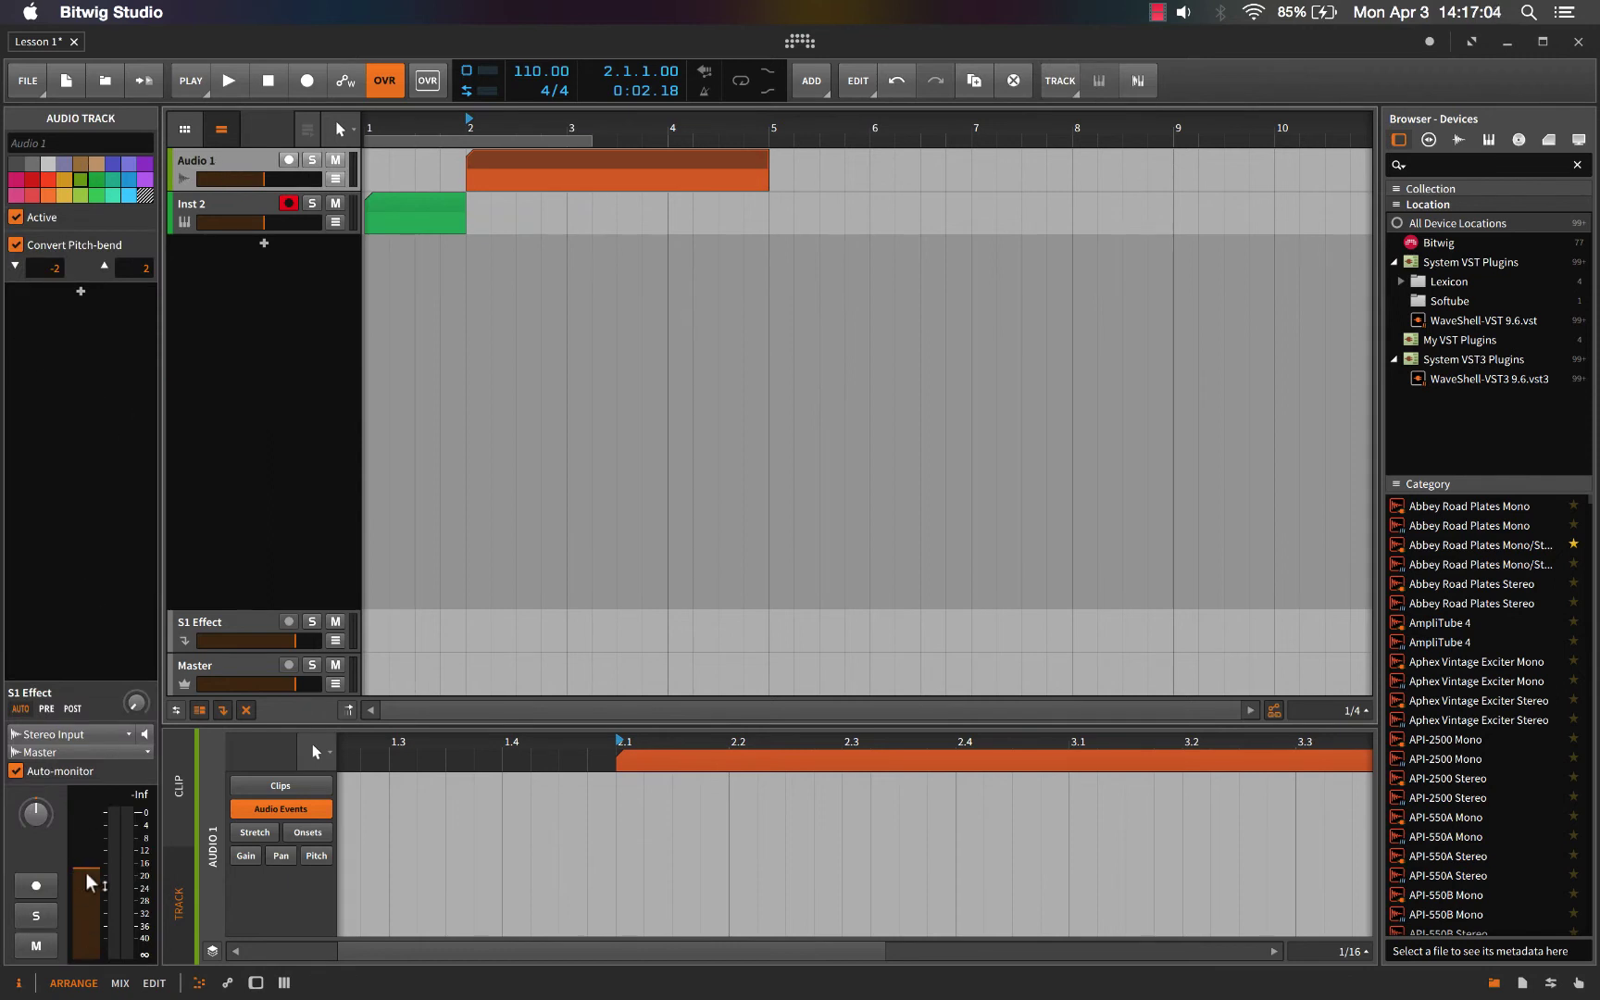
left_click(43, 883)
left_click(415, 201)
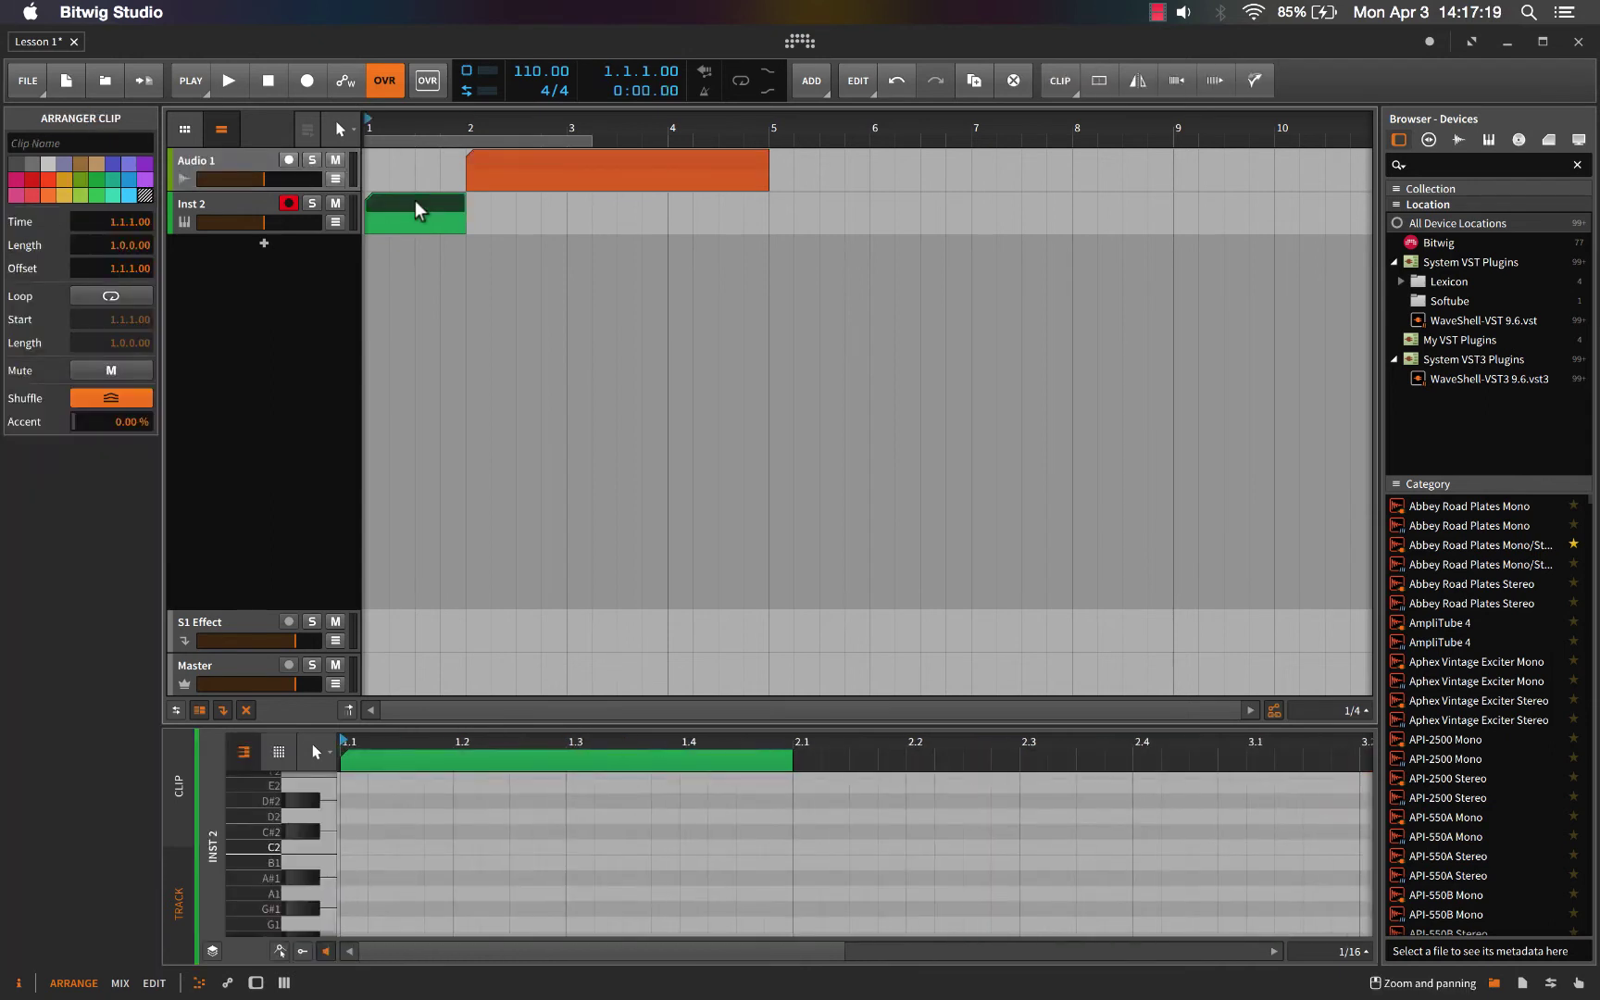
left_click(536, 160)
left_click(513, 291)
left_click_drag(518, 214, 736, 222)
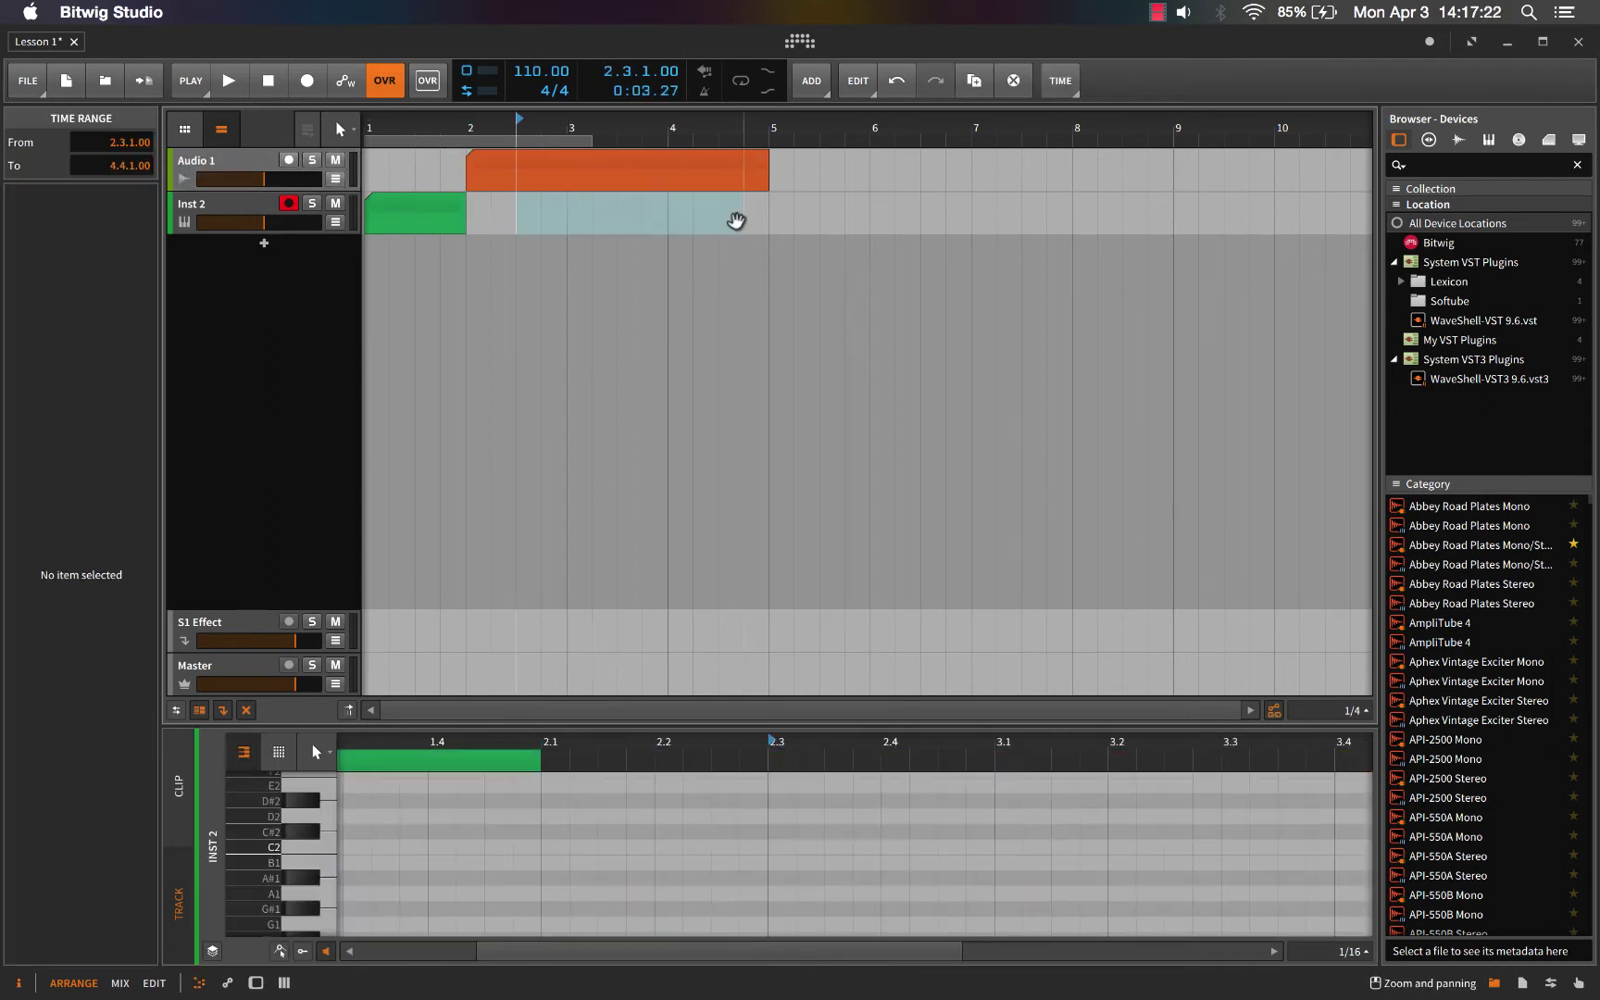
- Clear the time range, view the dashboard's Help section, close it, and show the File menu
left_click(576, 315)
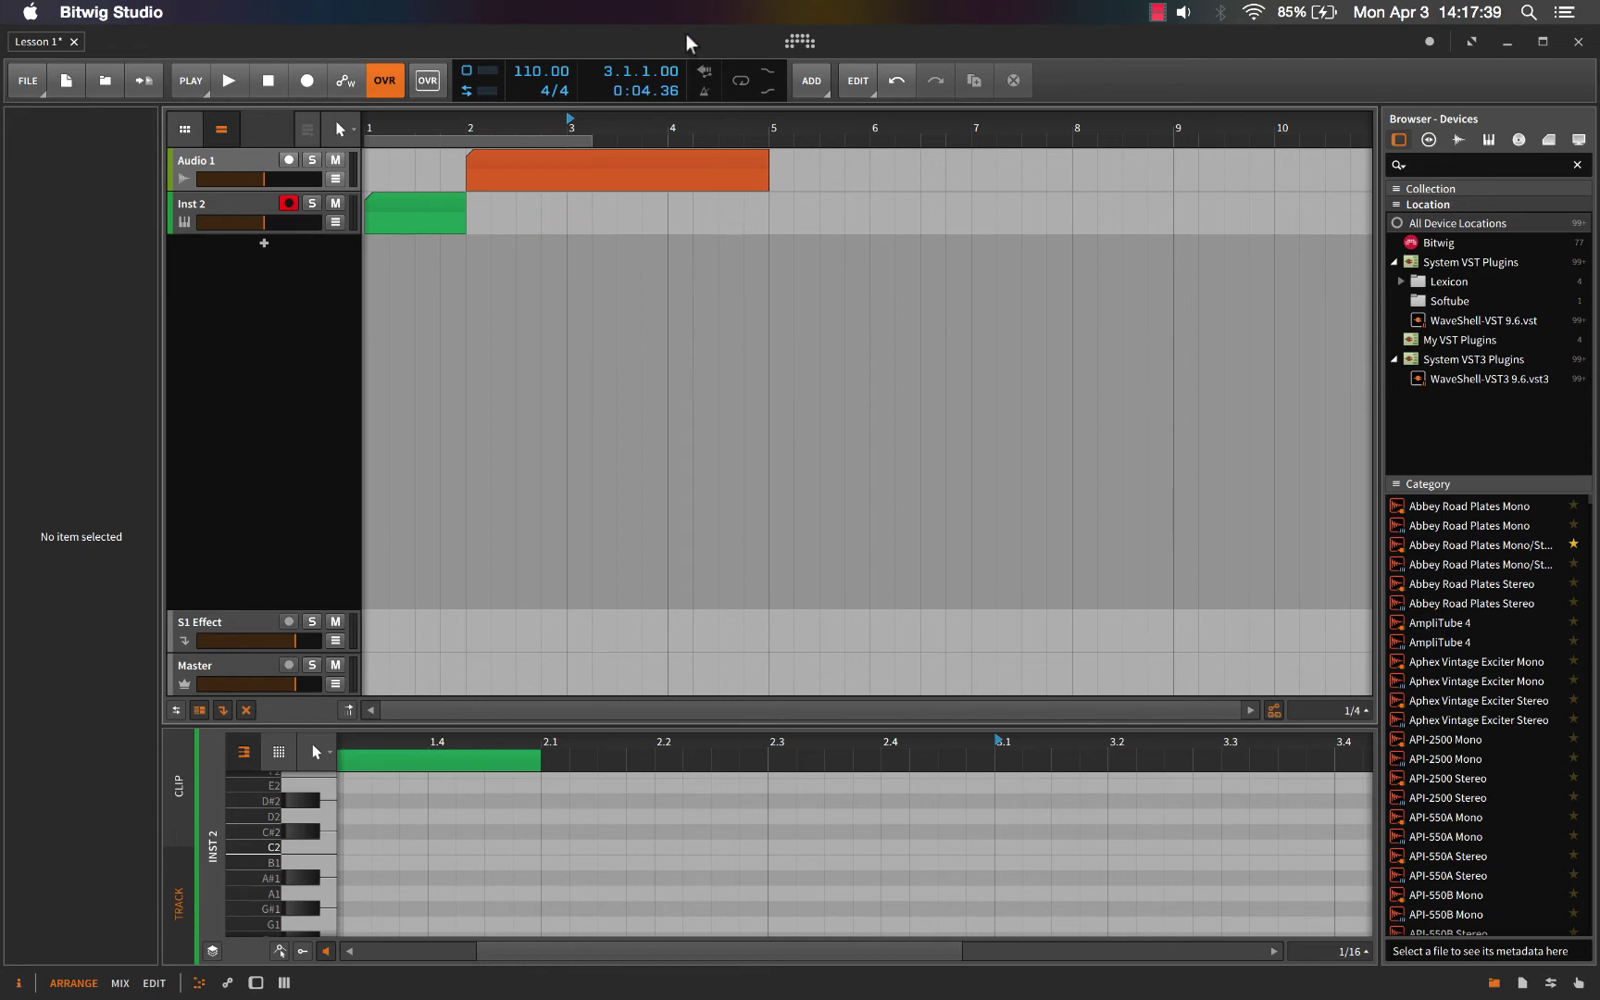
left_click(792, 41)
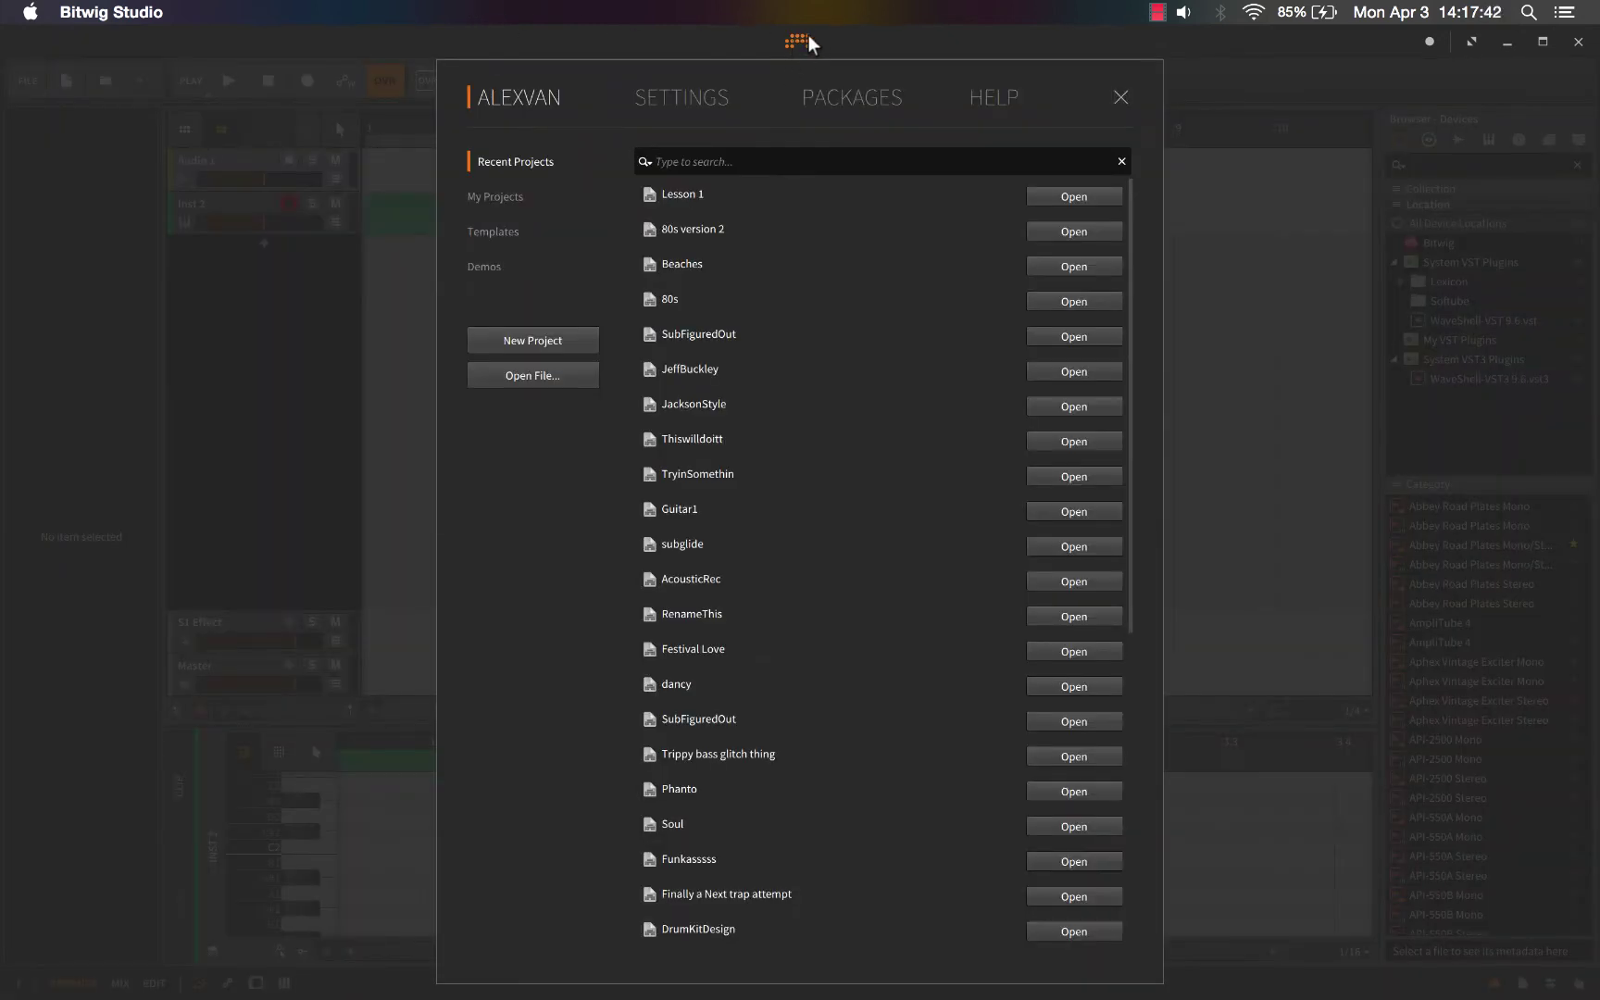
left_click(983, 96)
left_click(1122, 98)
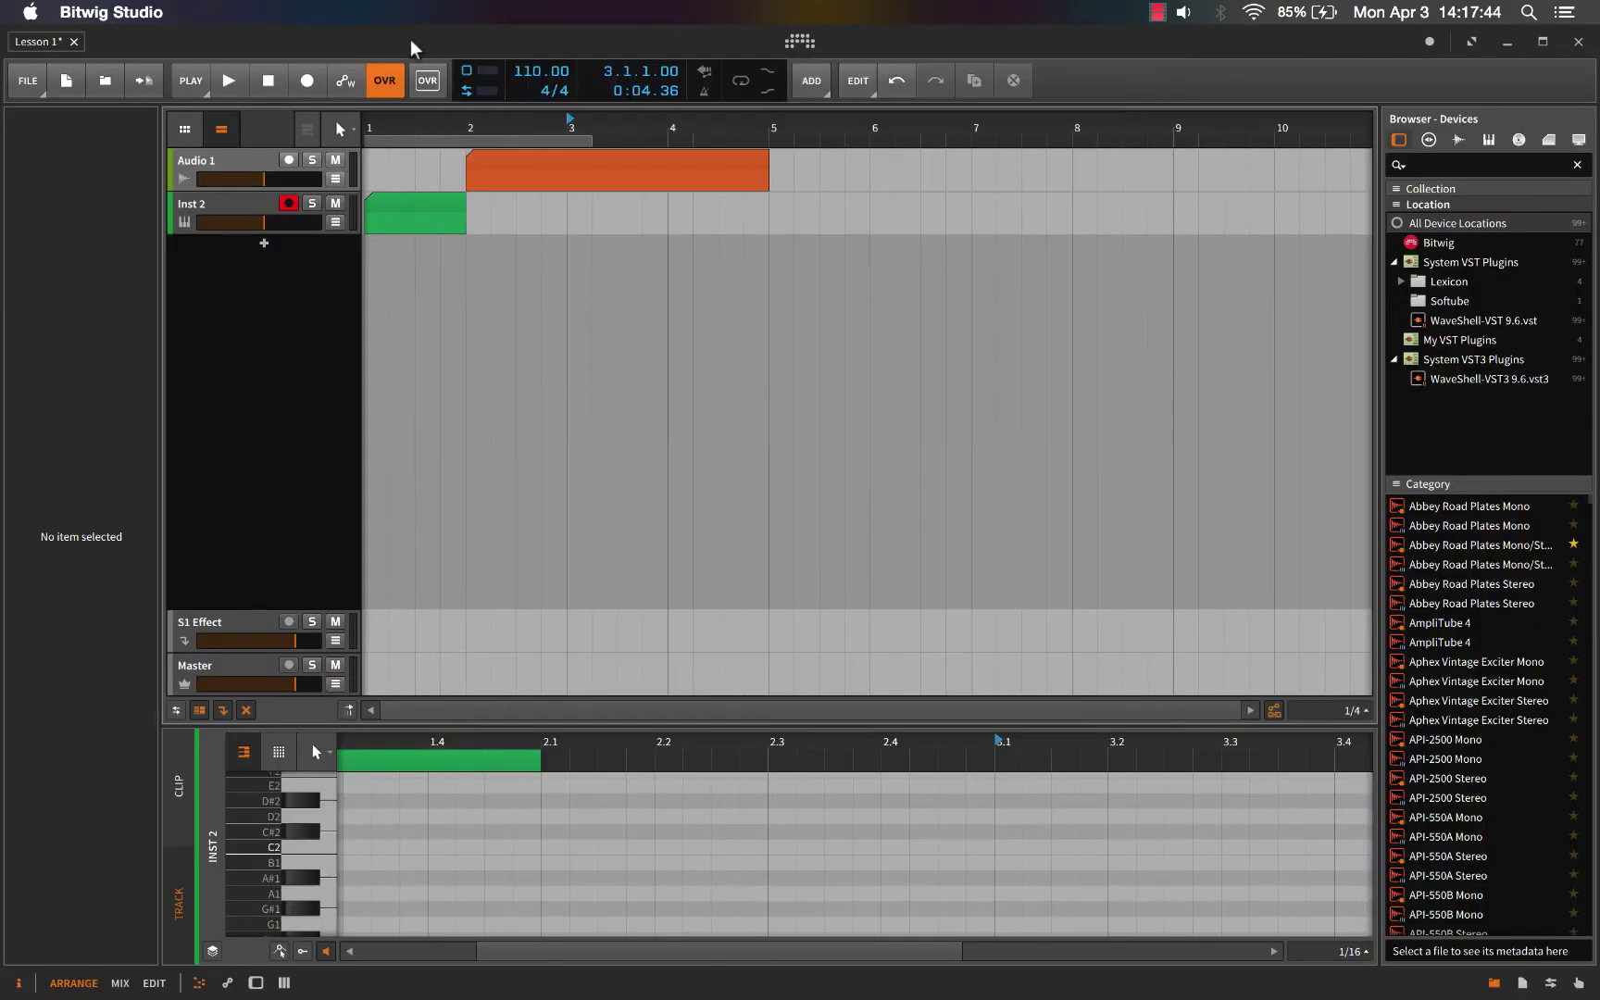
left_click(23, 83)
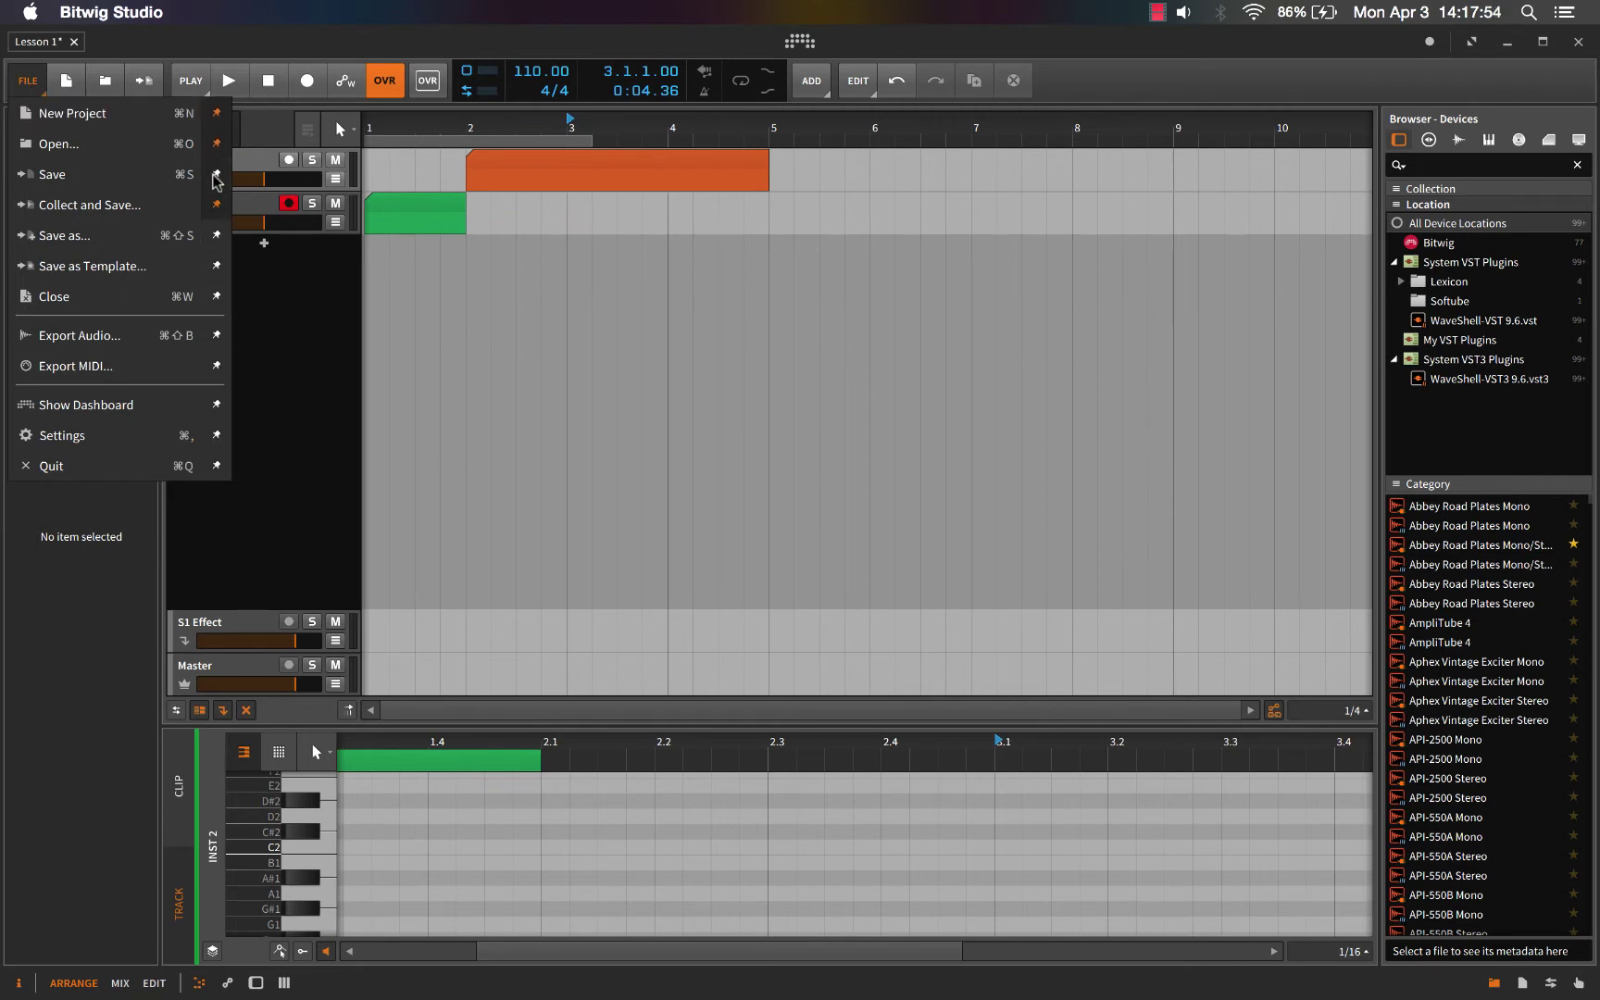
- Unpin the Open command from the toolbar shortcuts in the File menu, then close the menu
left_click(31, 82)
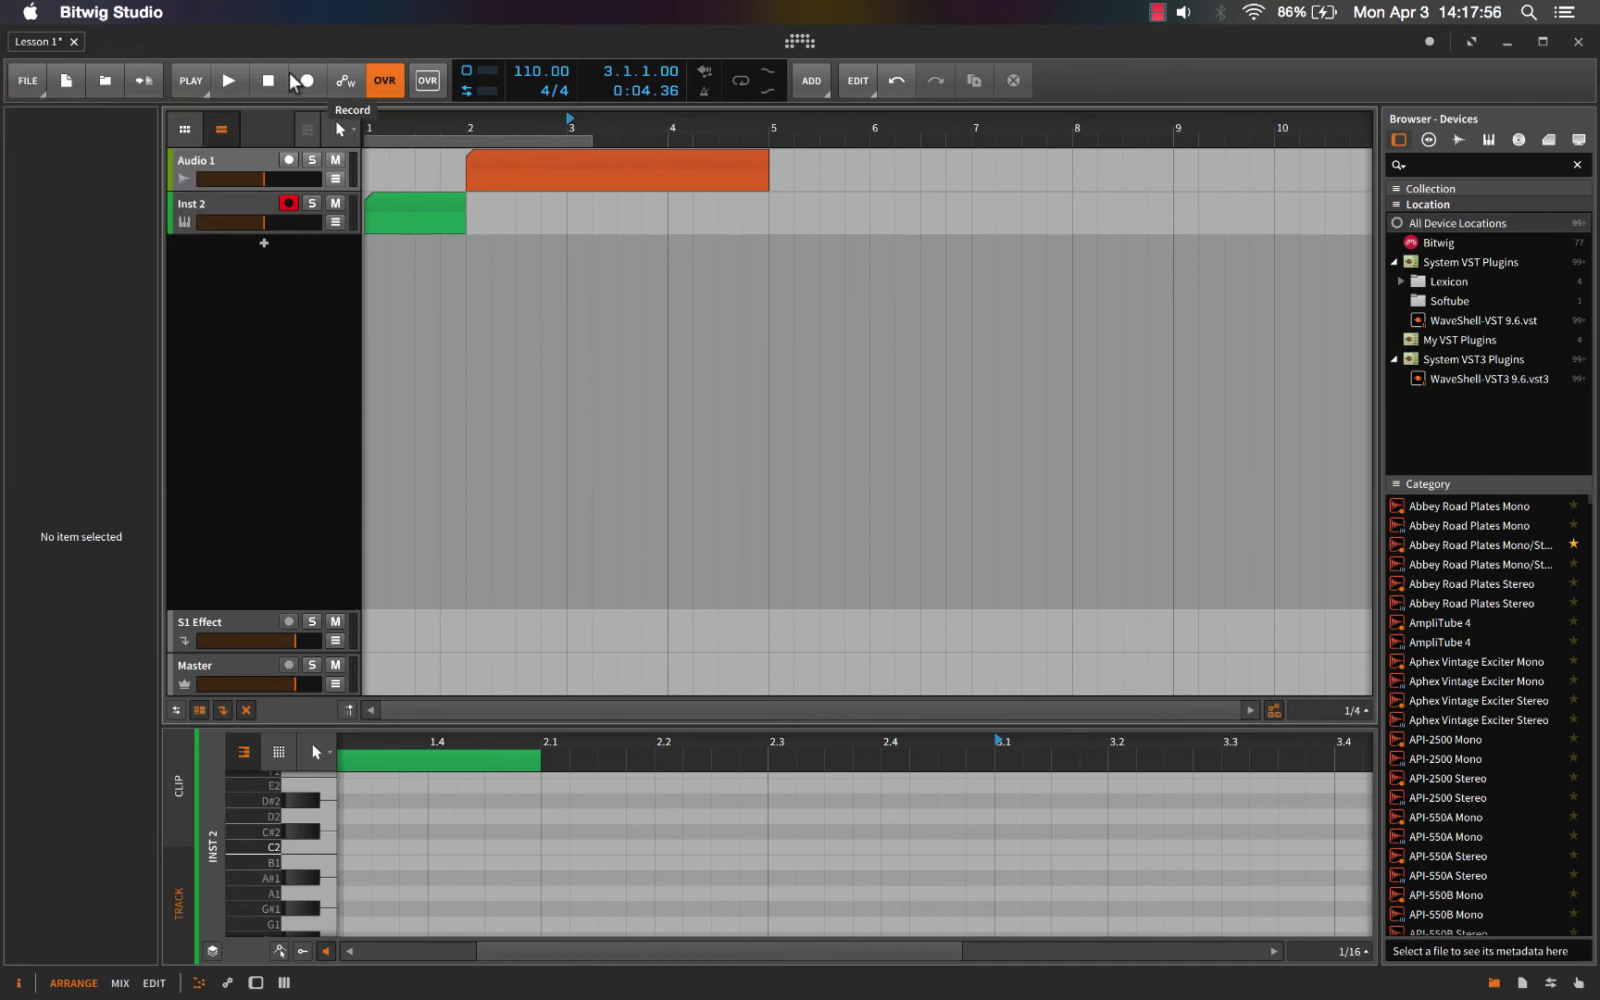
left_click(29, 80)
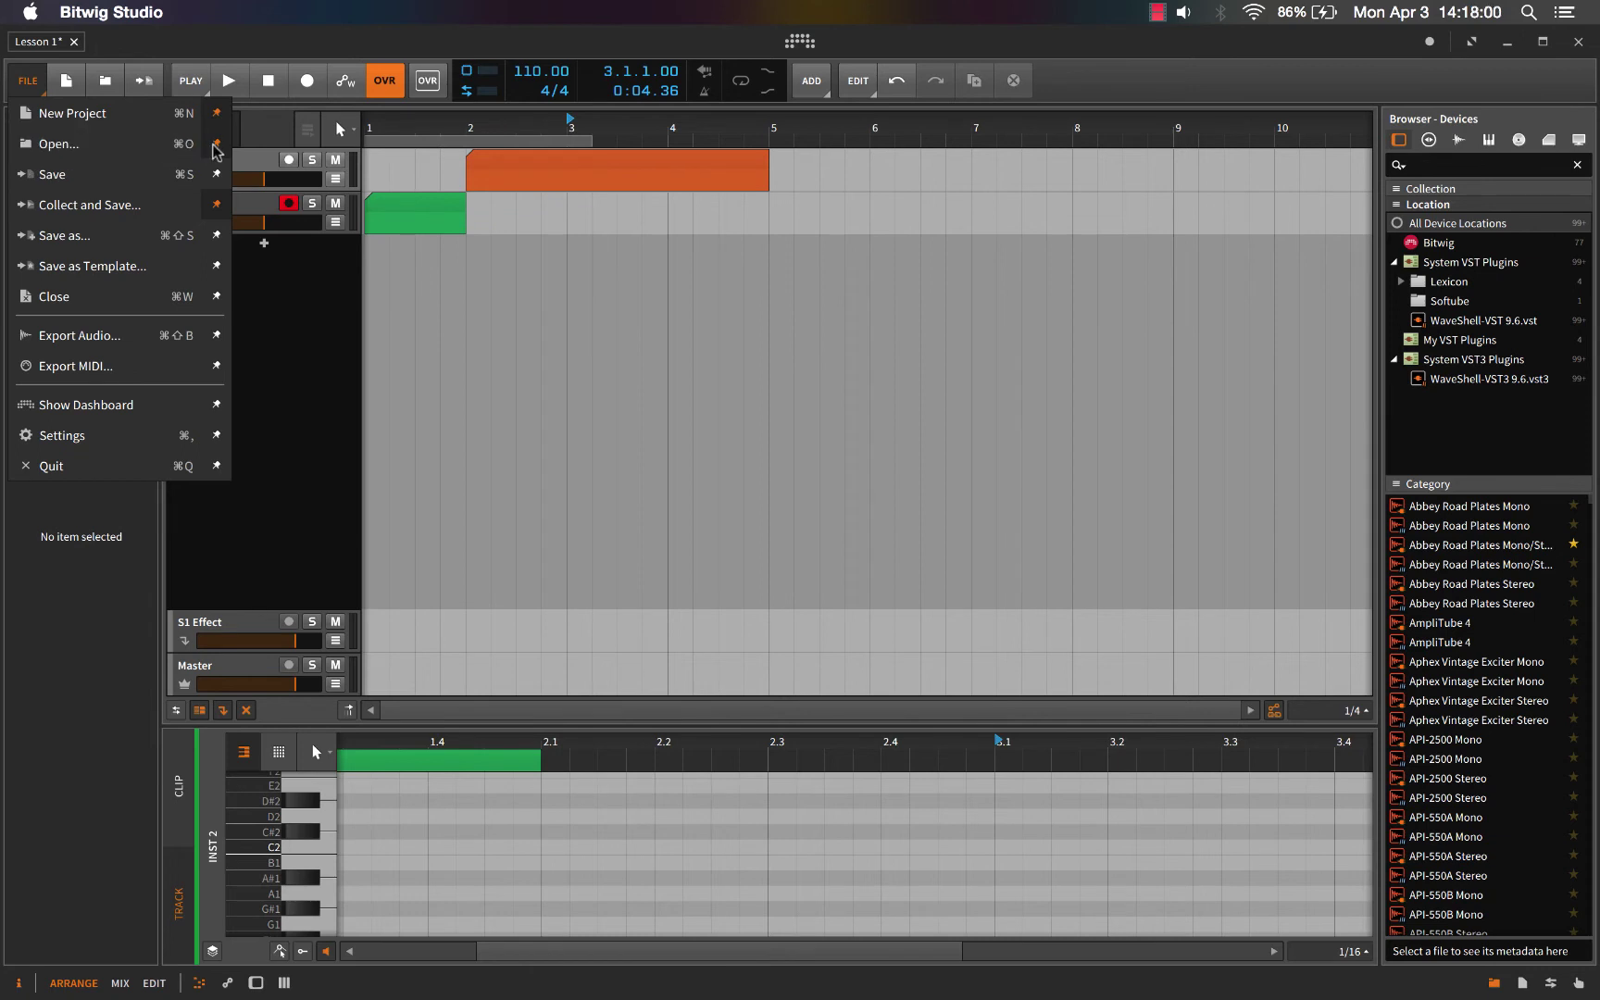
left_click(21, 91)
left_click(29, 81)
left_click(216, 144)
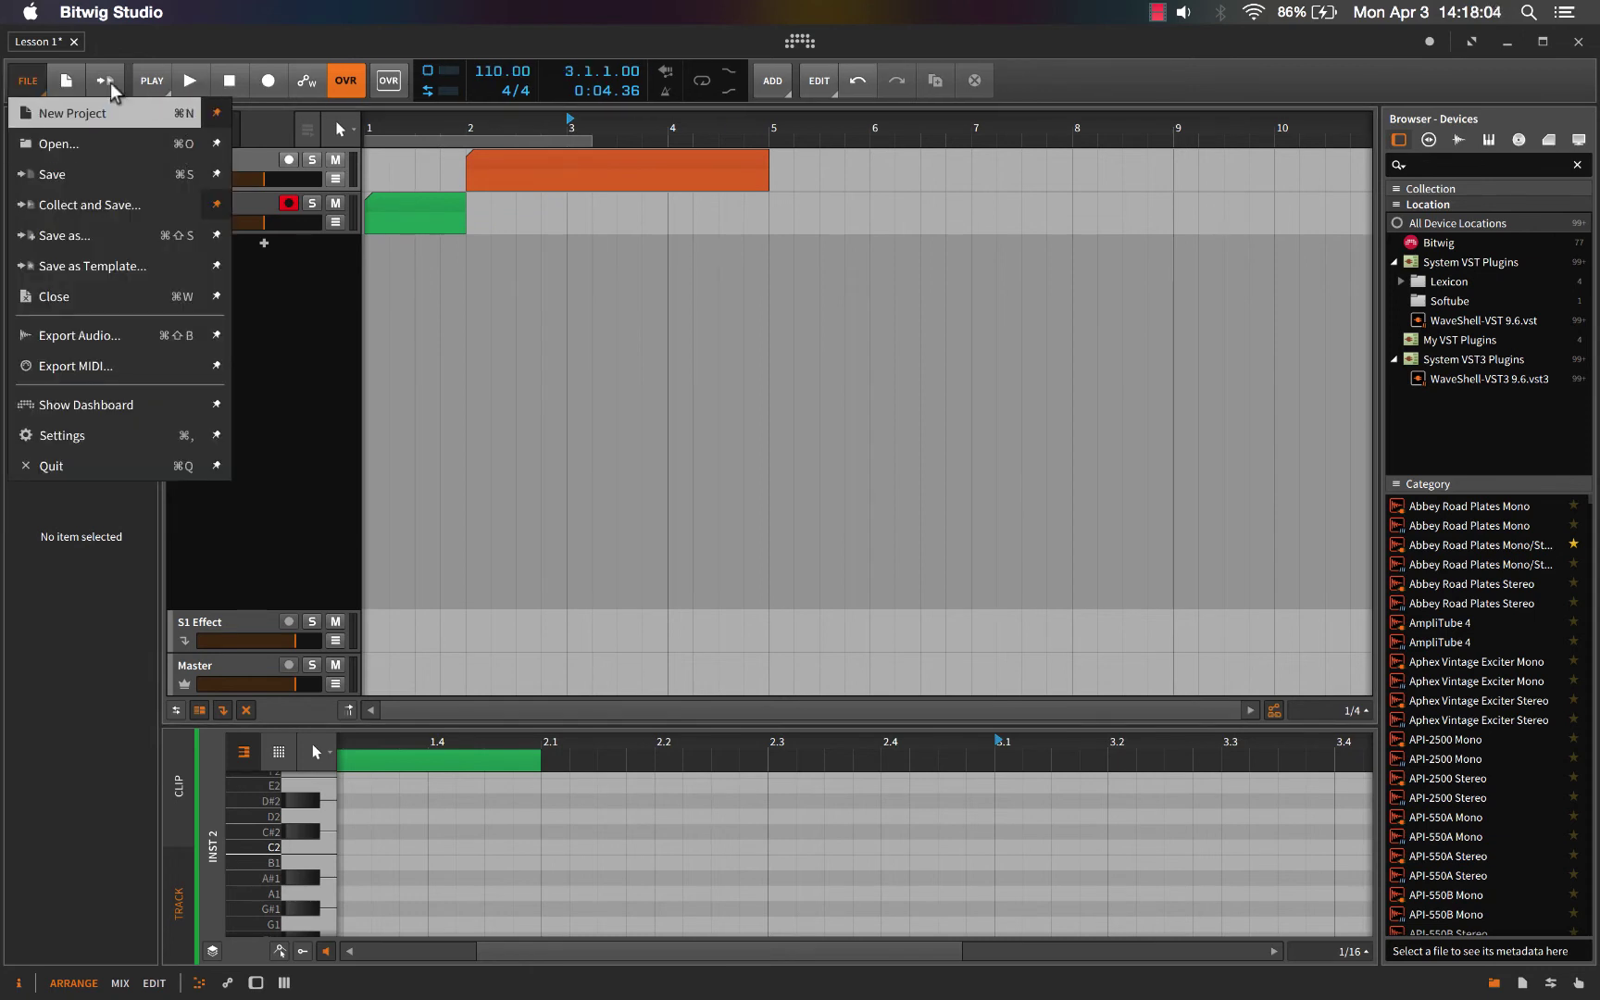
left_click(215, 143)
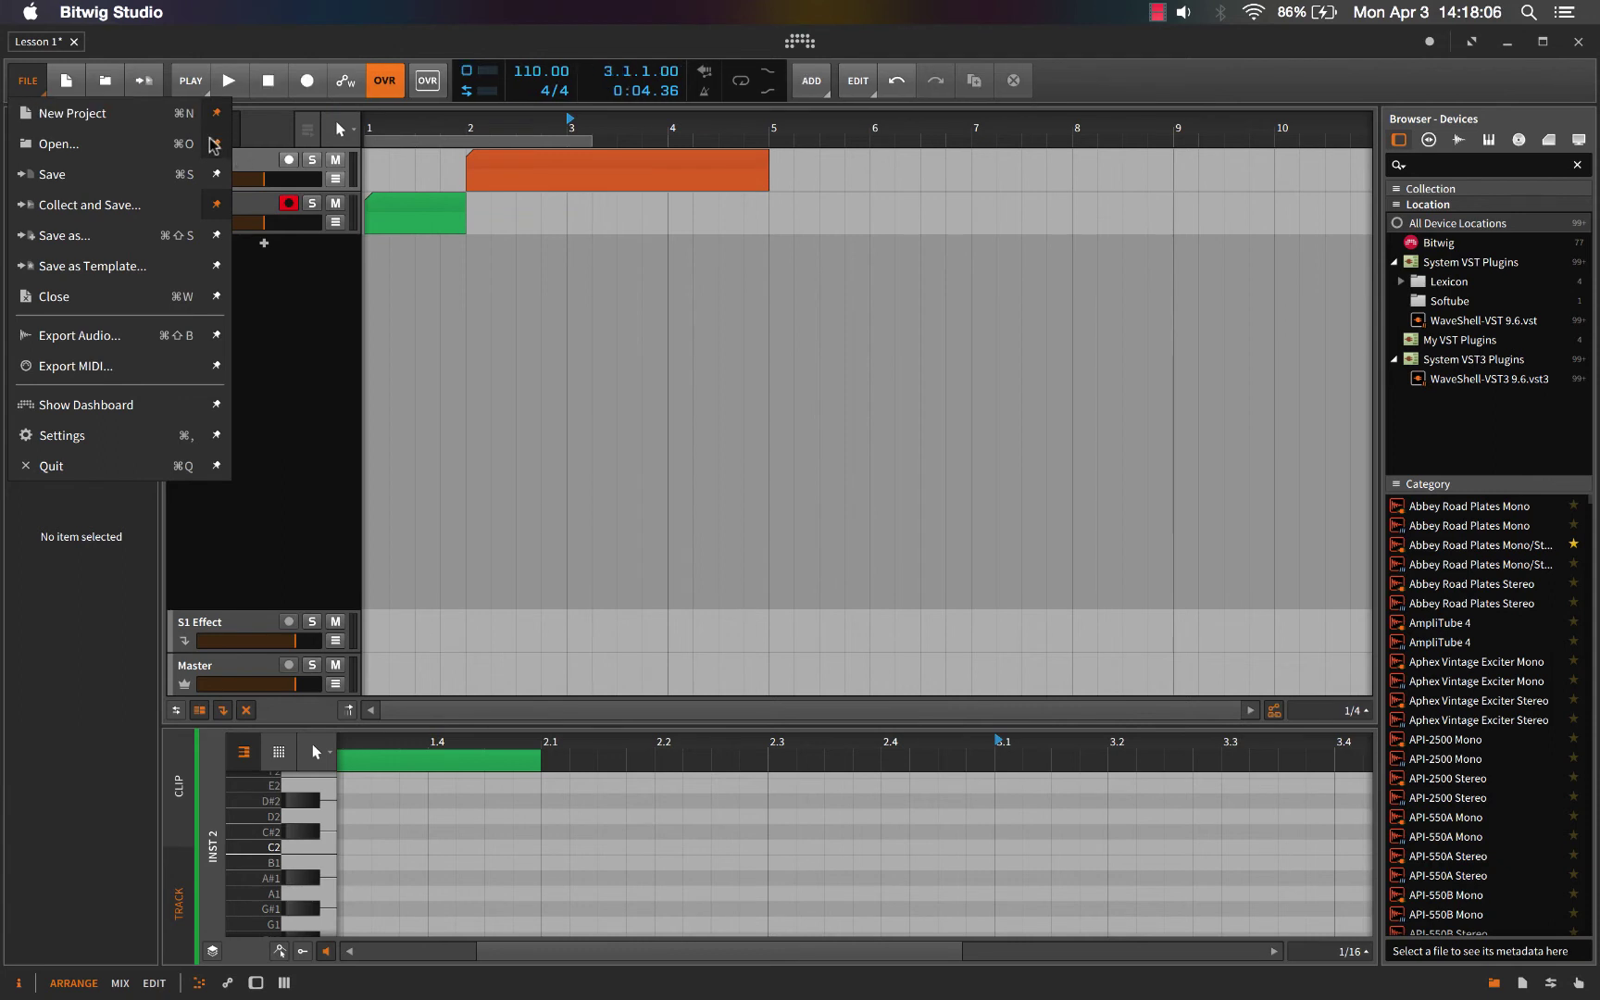
left_click(215, 145)
left_click(39, 89)
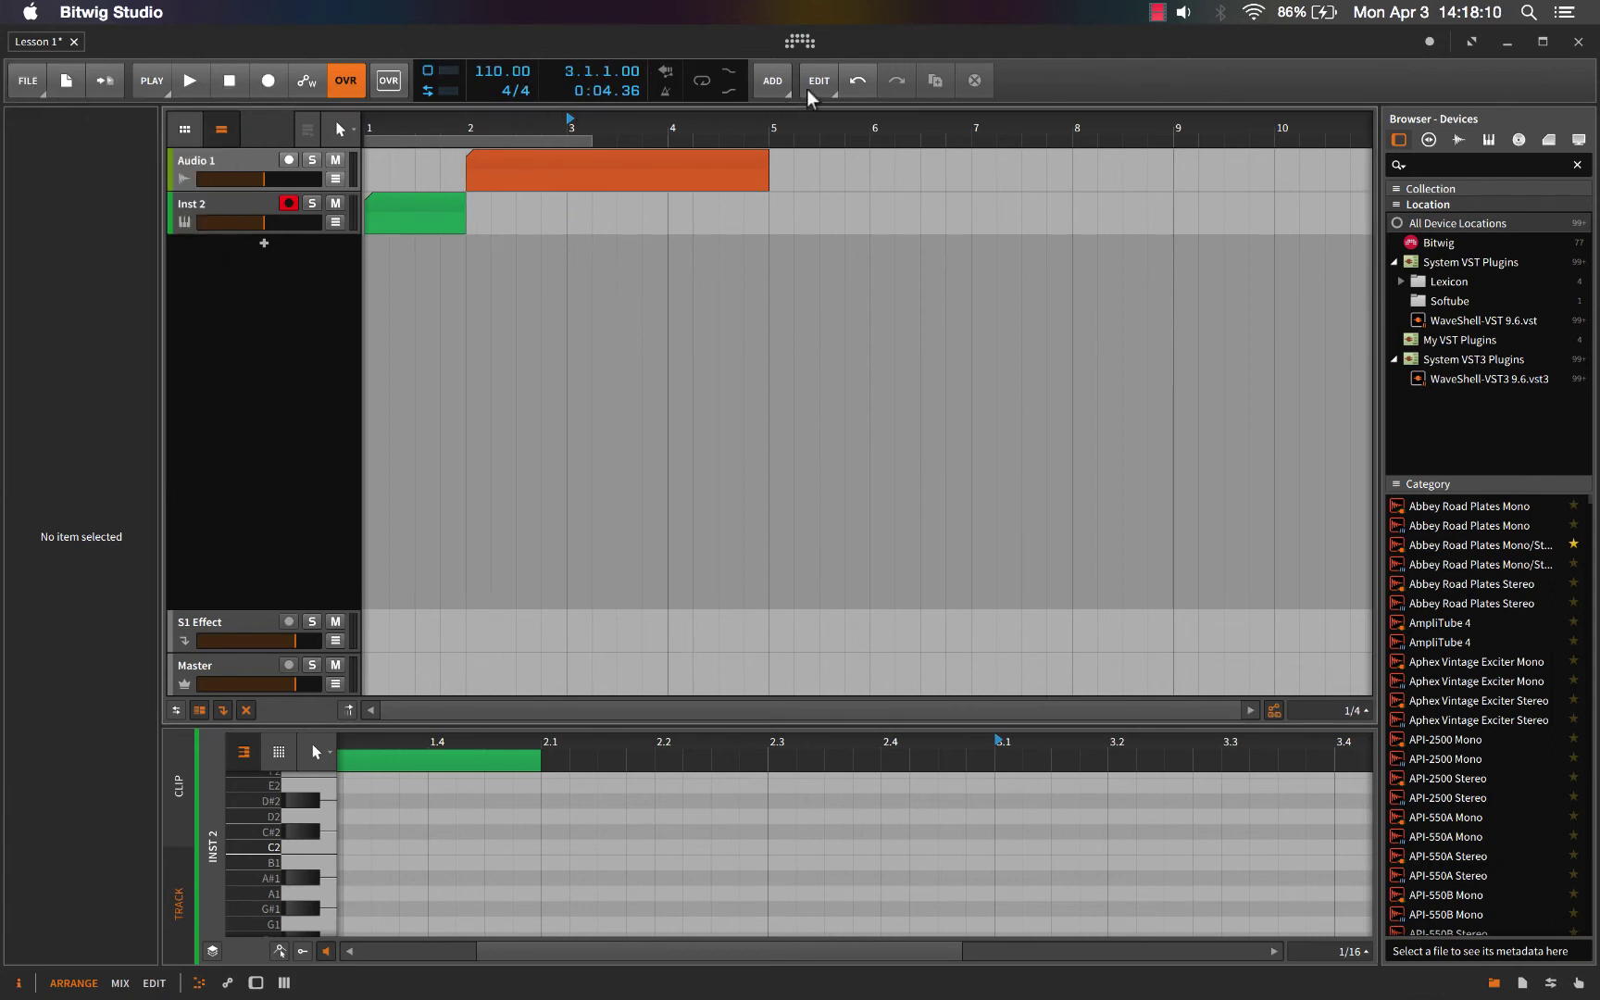
- Select the orange Audio 1 clip and look through the clip operations list
left_click(532, 157)
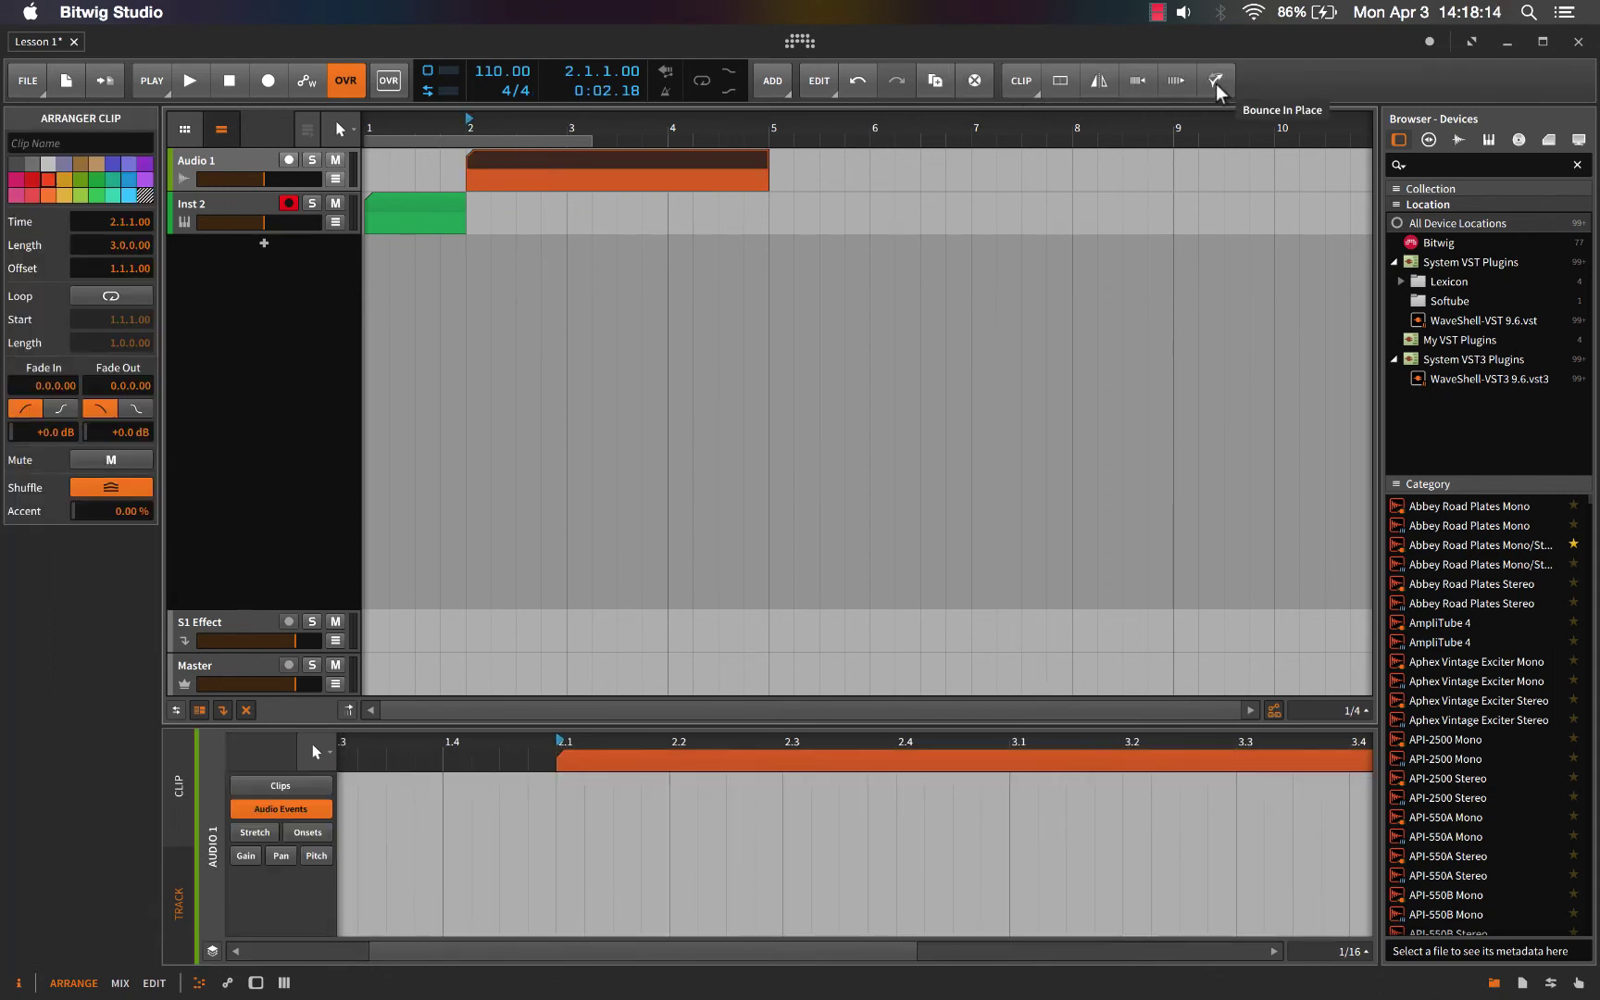
left_click(1012, 85)
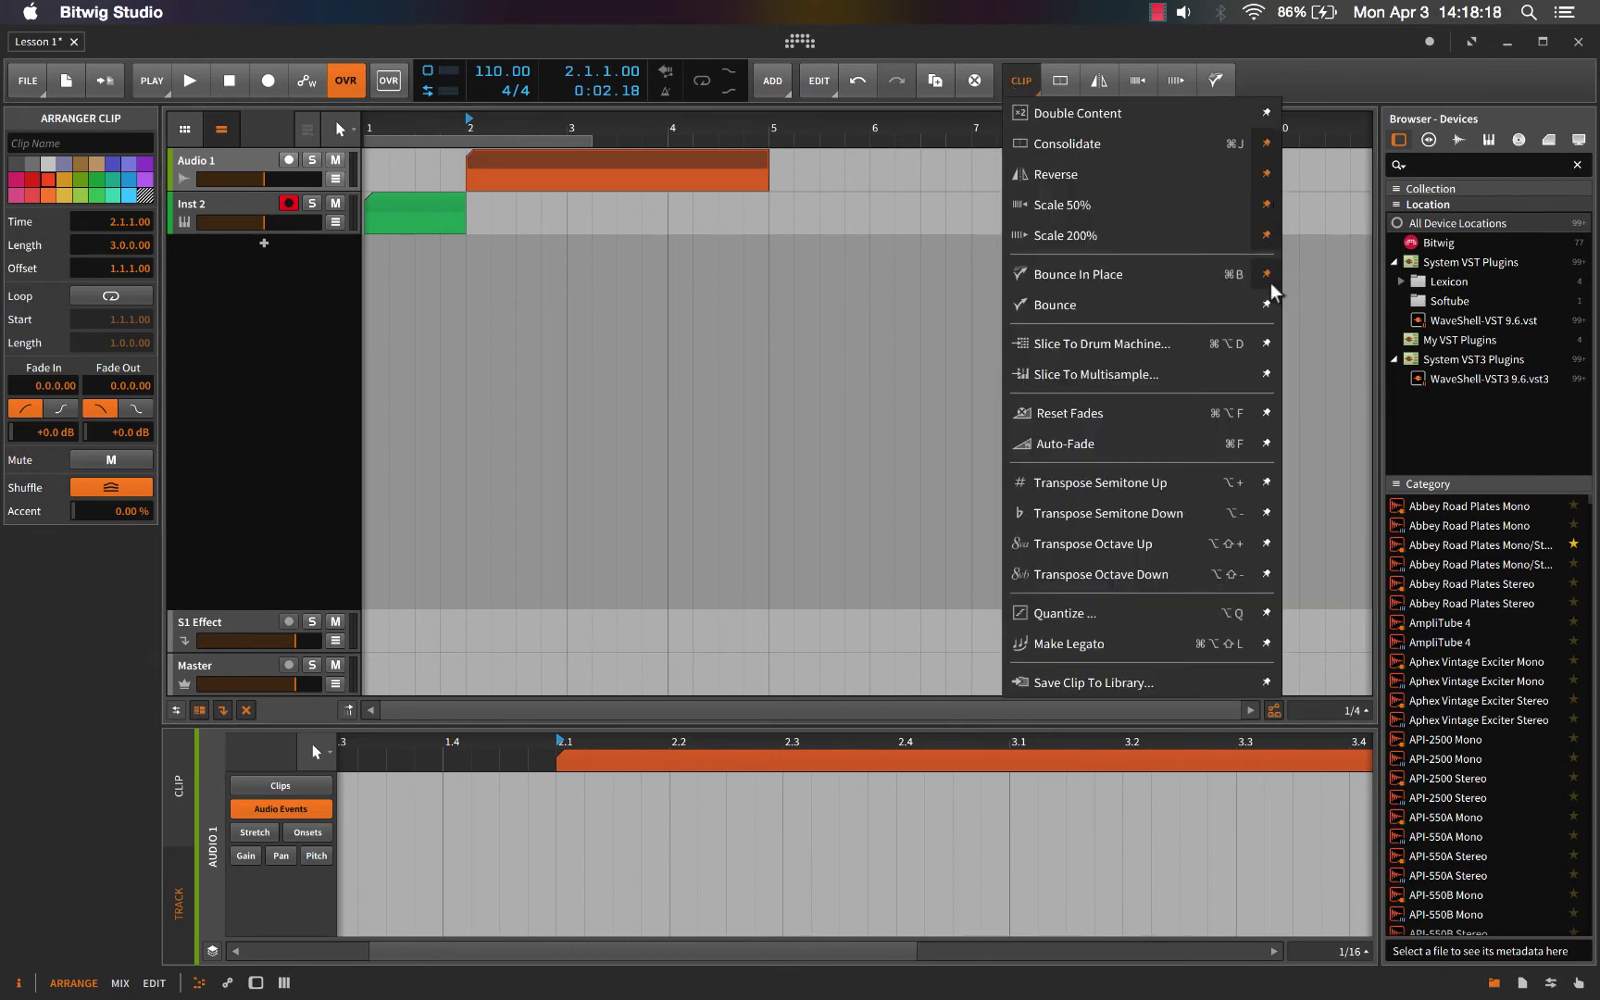
left_click(1265, 85)
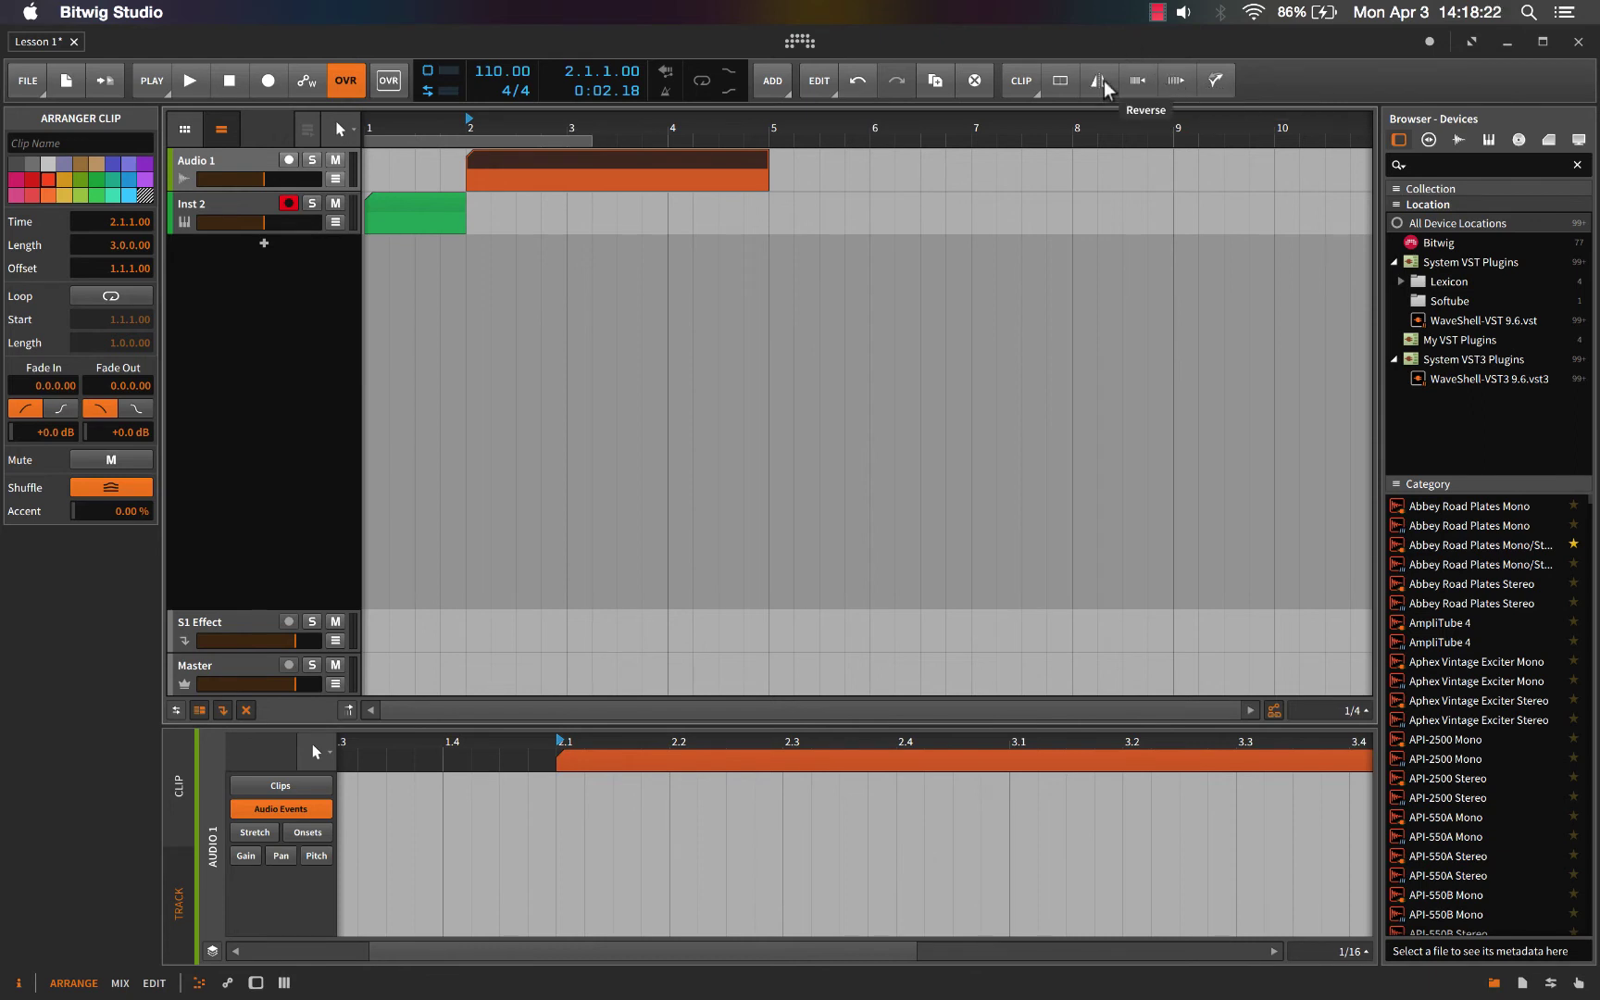
left_click(670, 163)
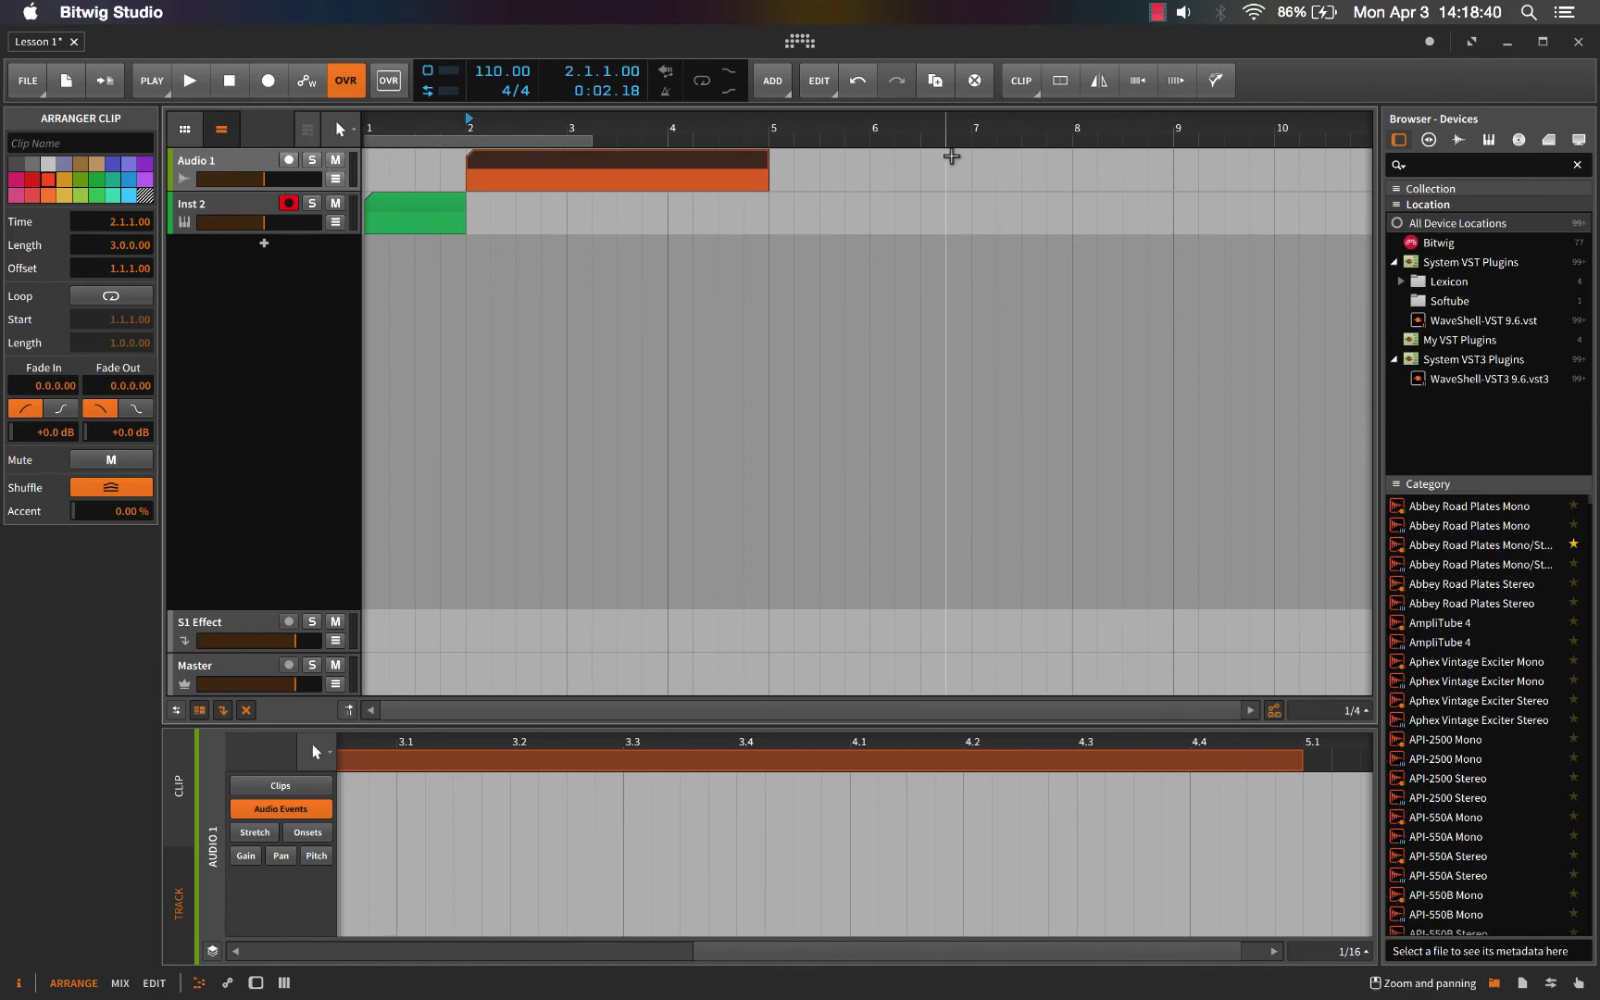
left_click(768, 233)
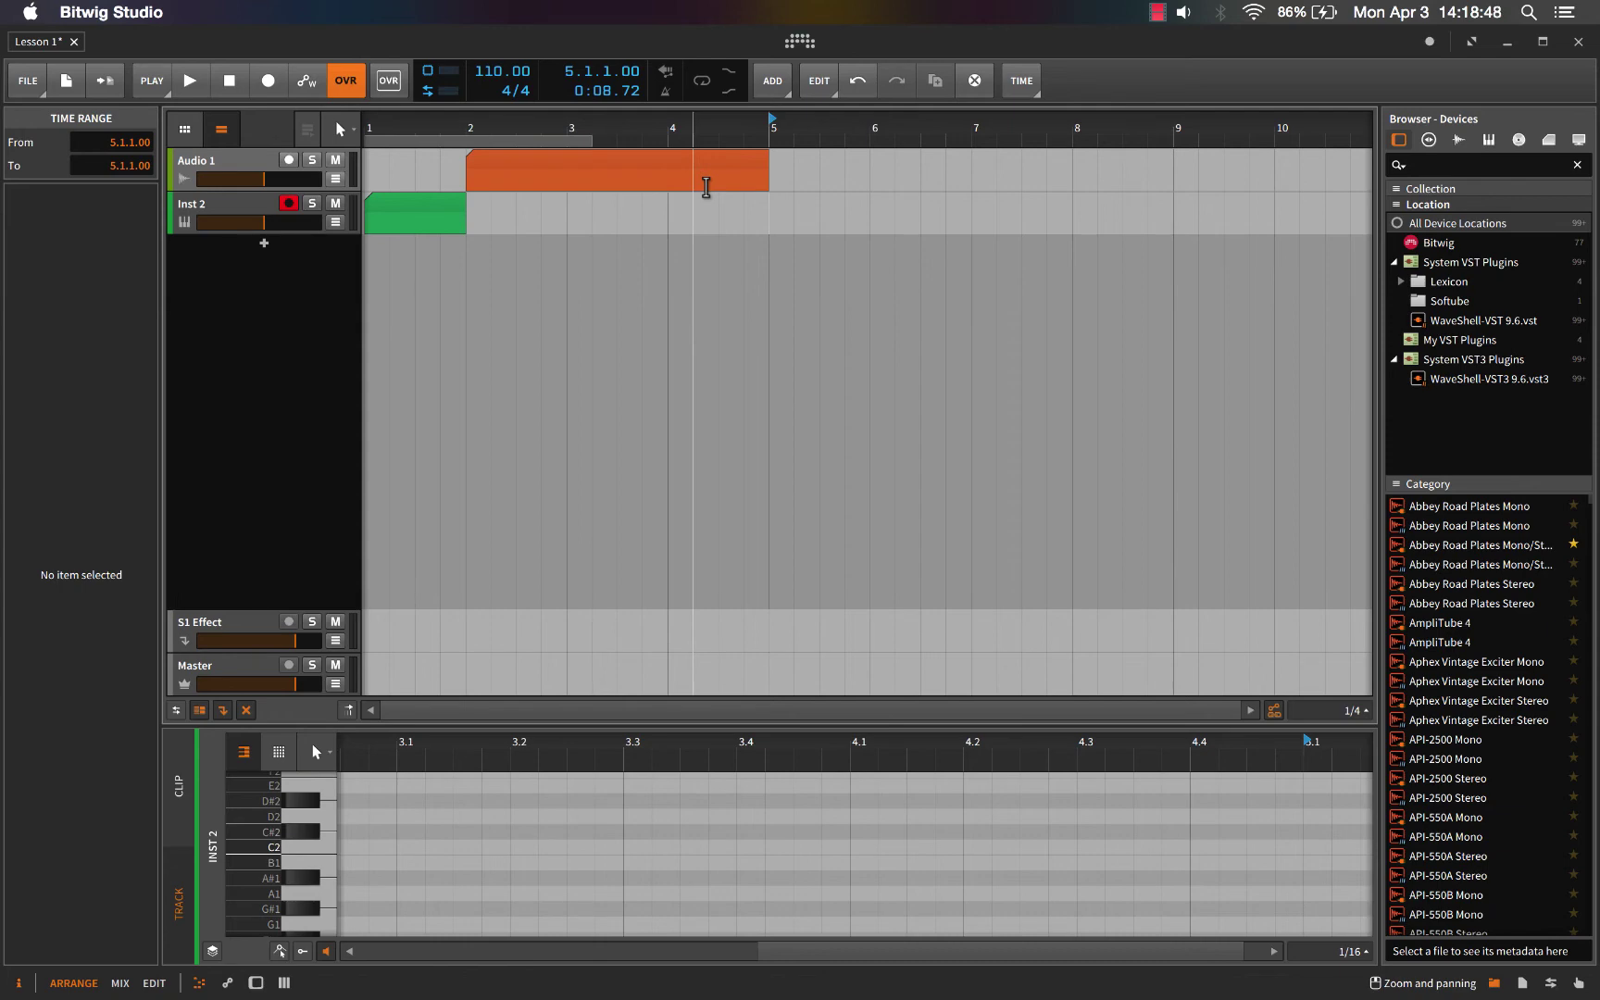
key("super+Return")
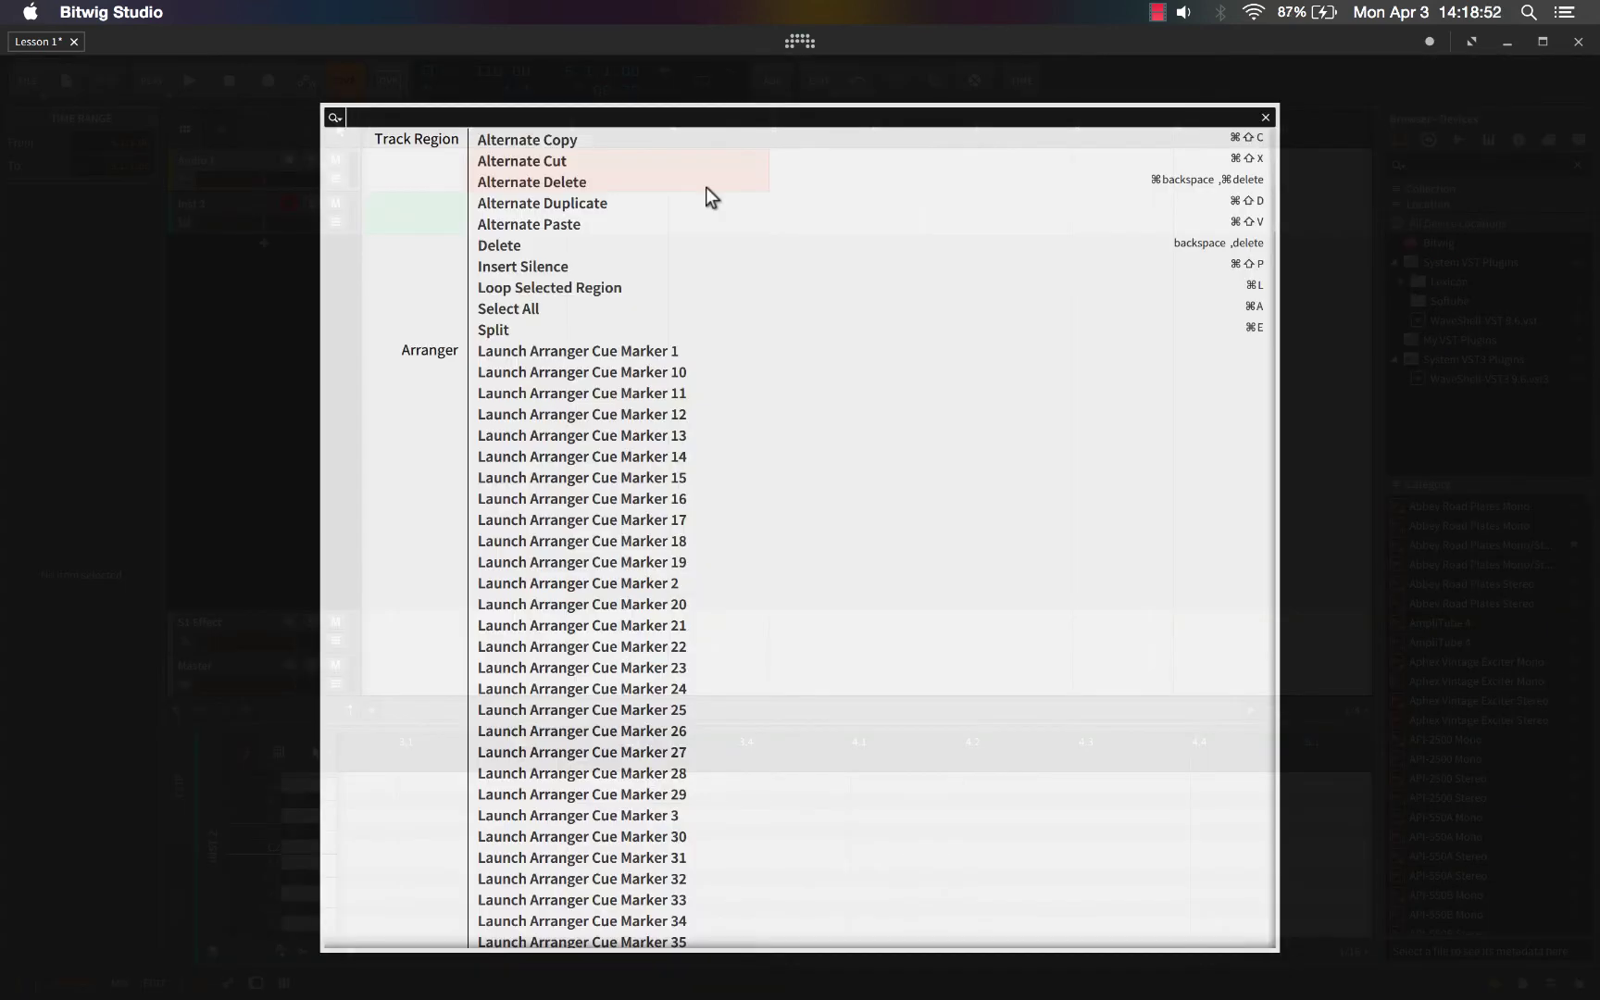
key("Escape")
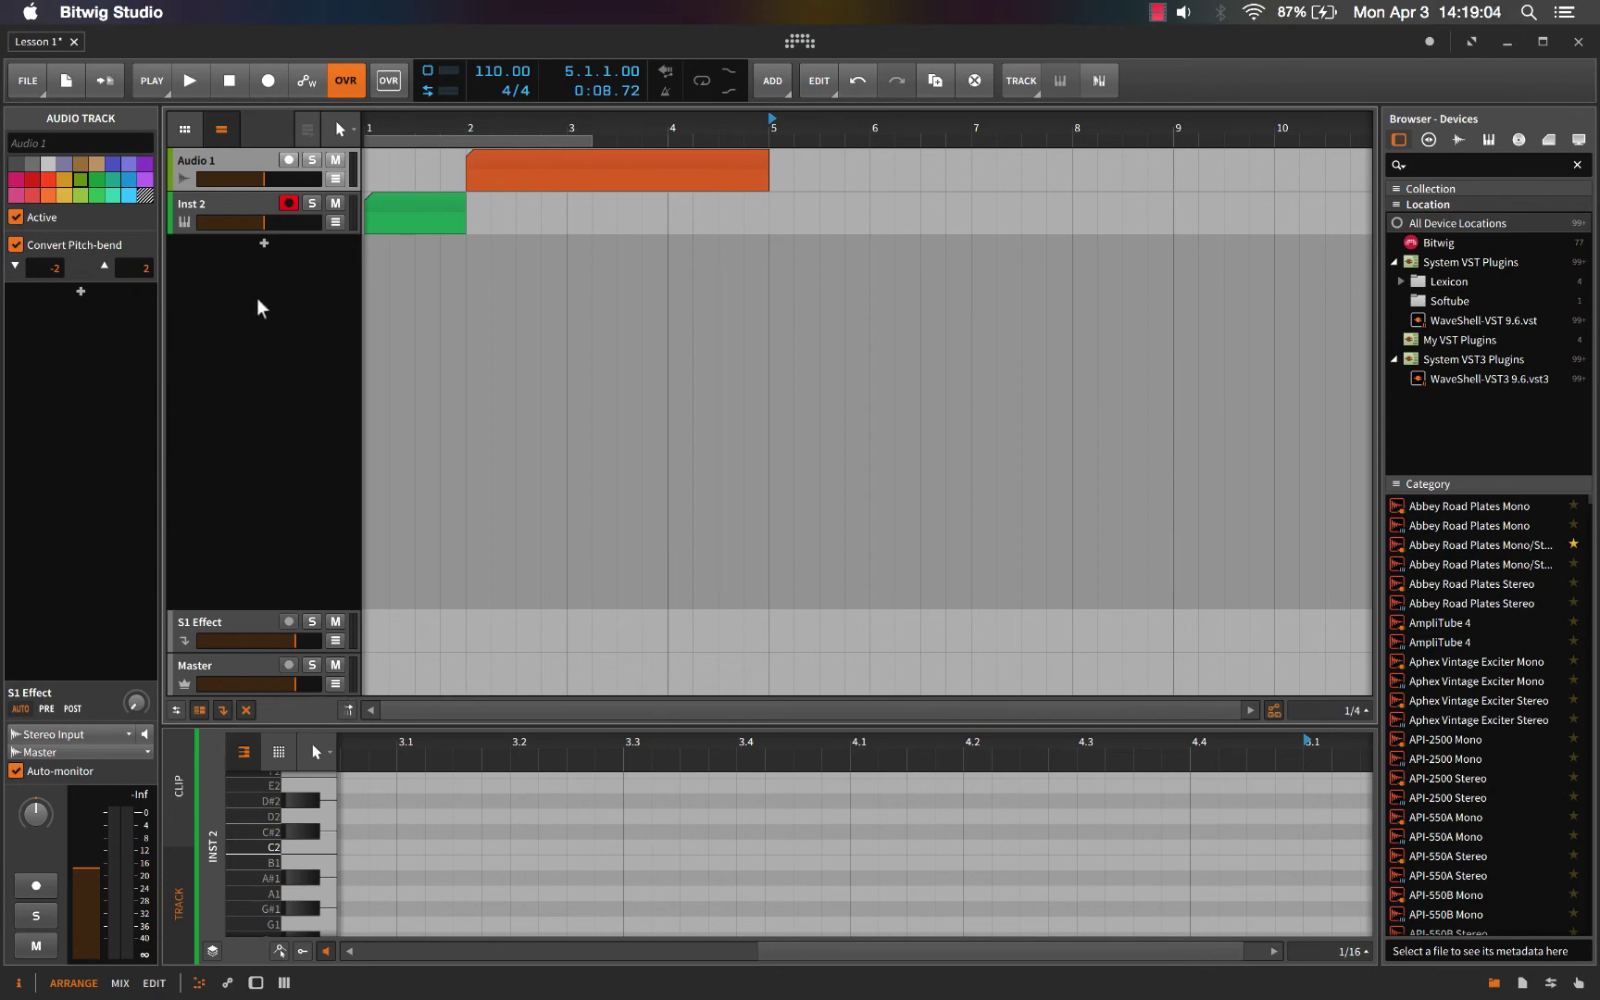
- Add an E-Clap device to Inst 2's chain, delete it again, and toggle the device panel
left_click(223, 204)
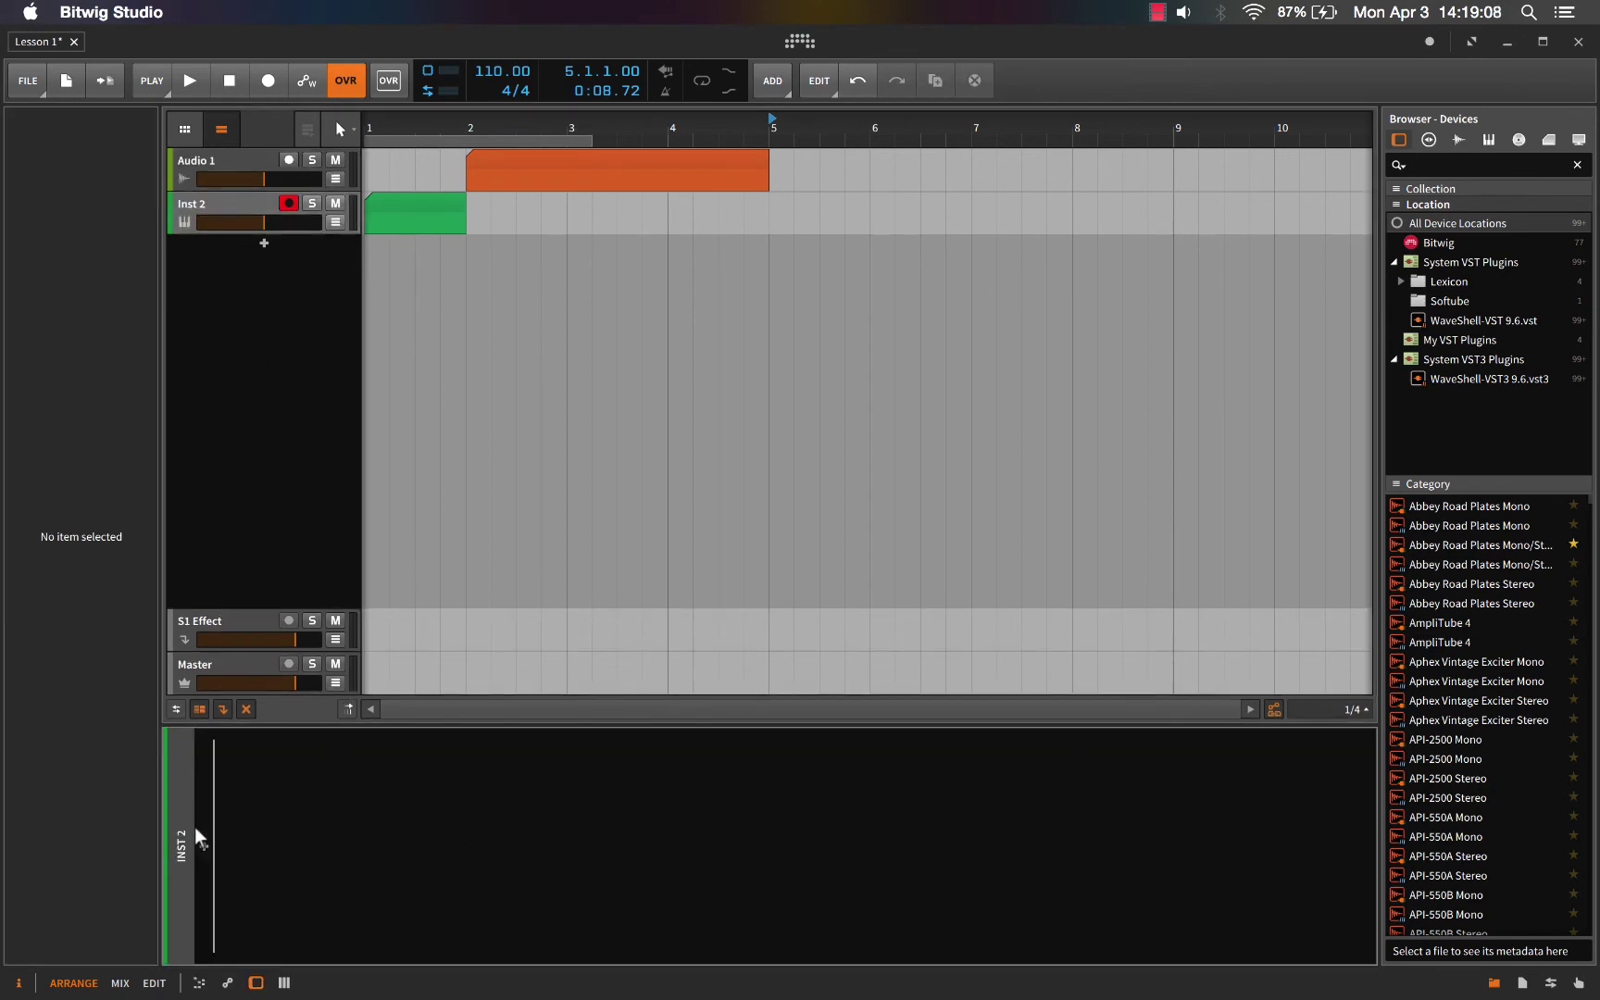
left_click(203, 845)
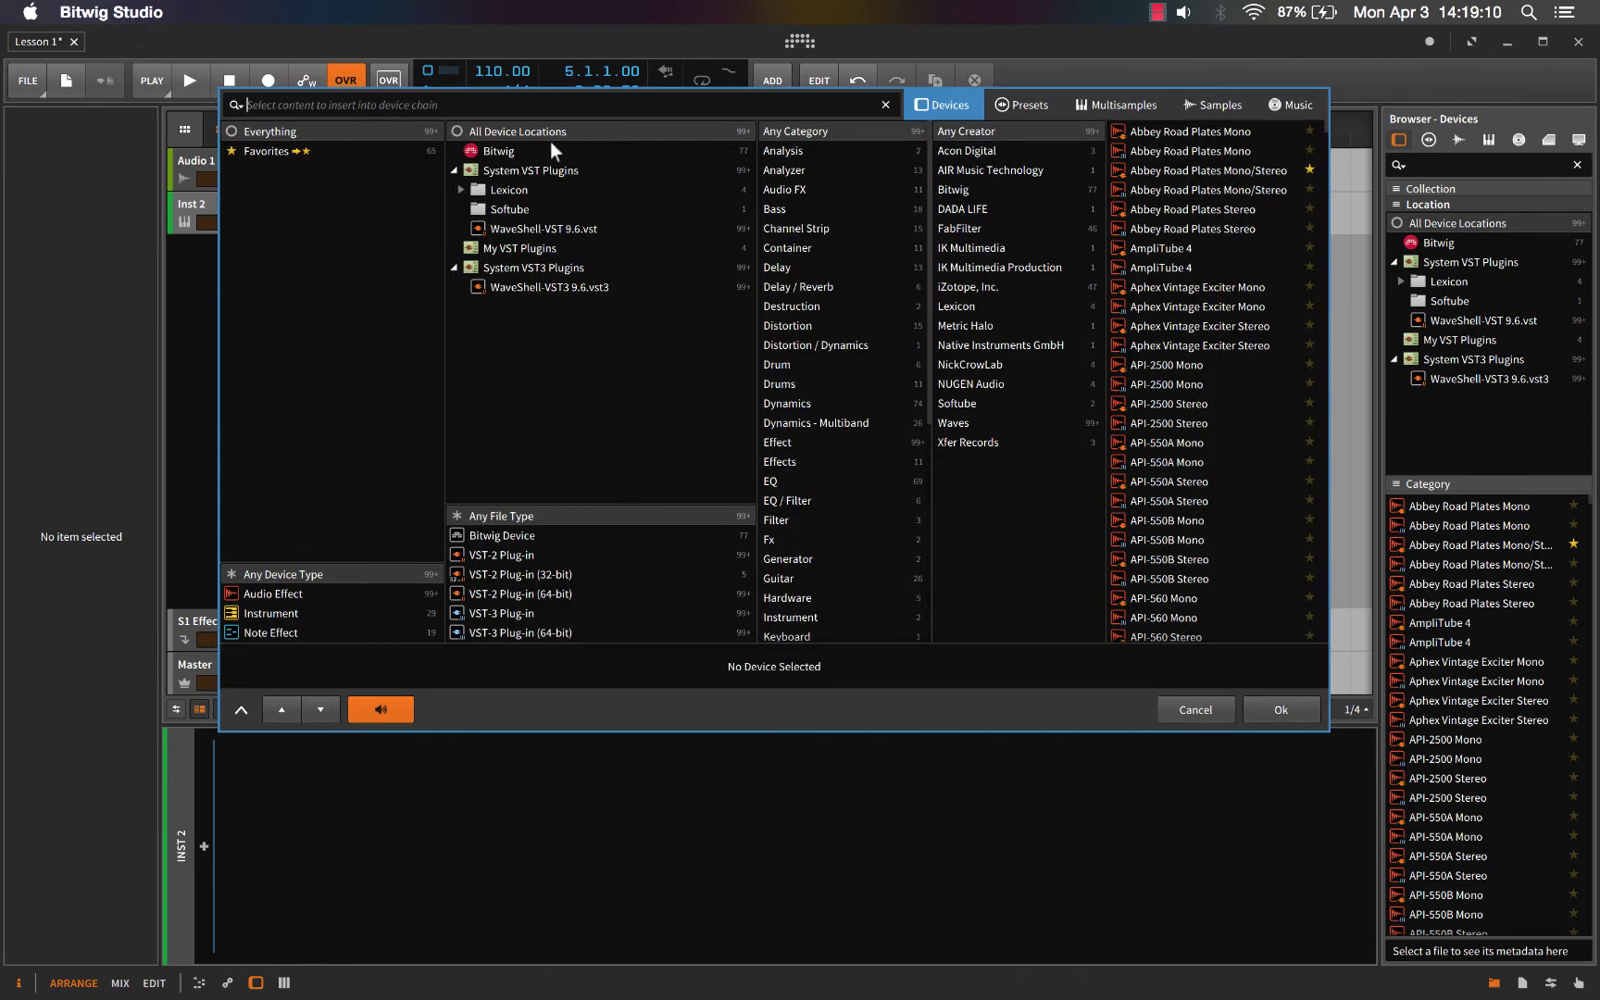
left_click(1157, 483)
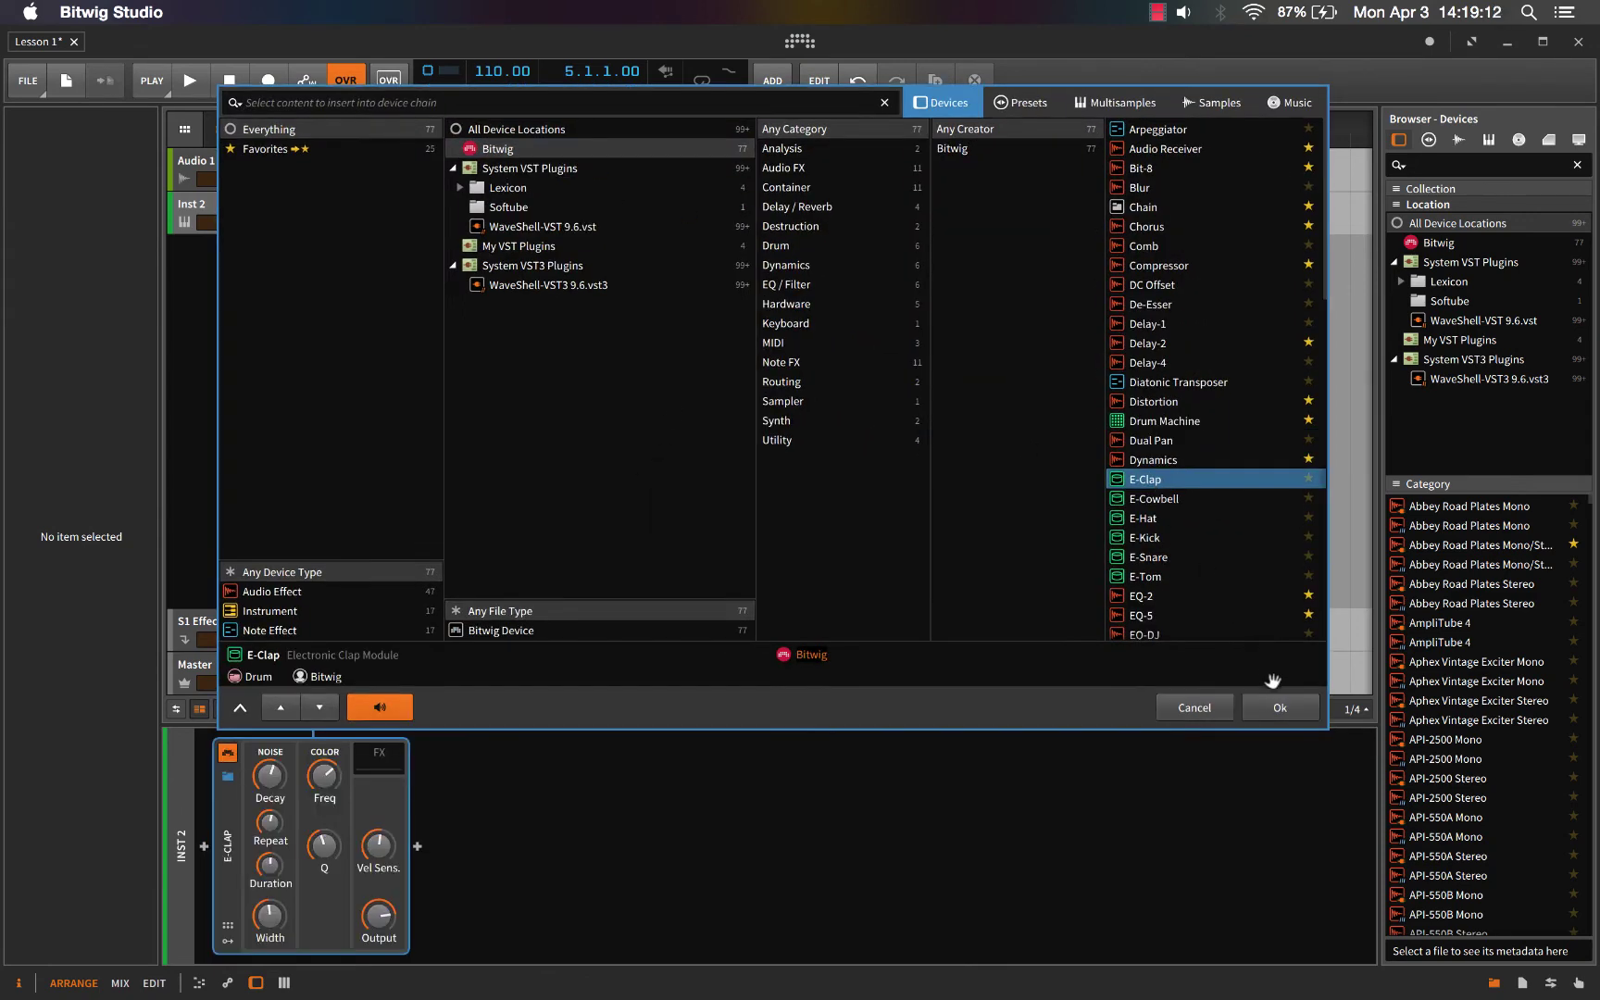
left_click(1278, 709)
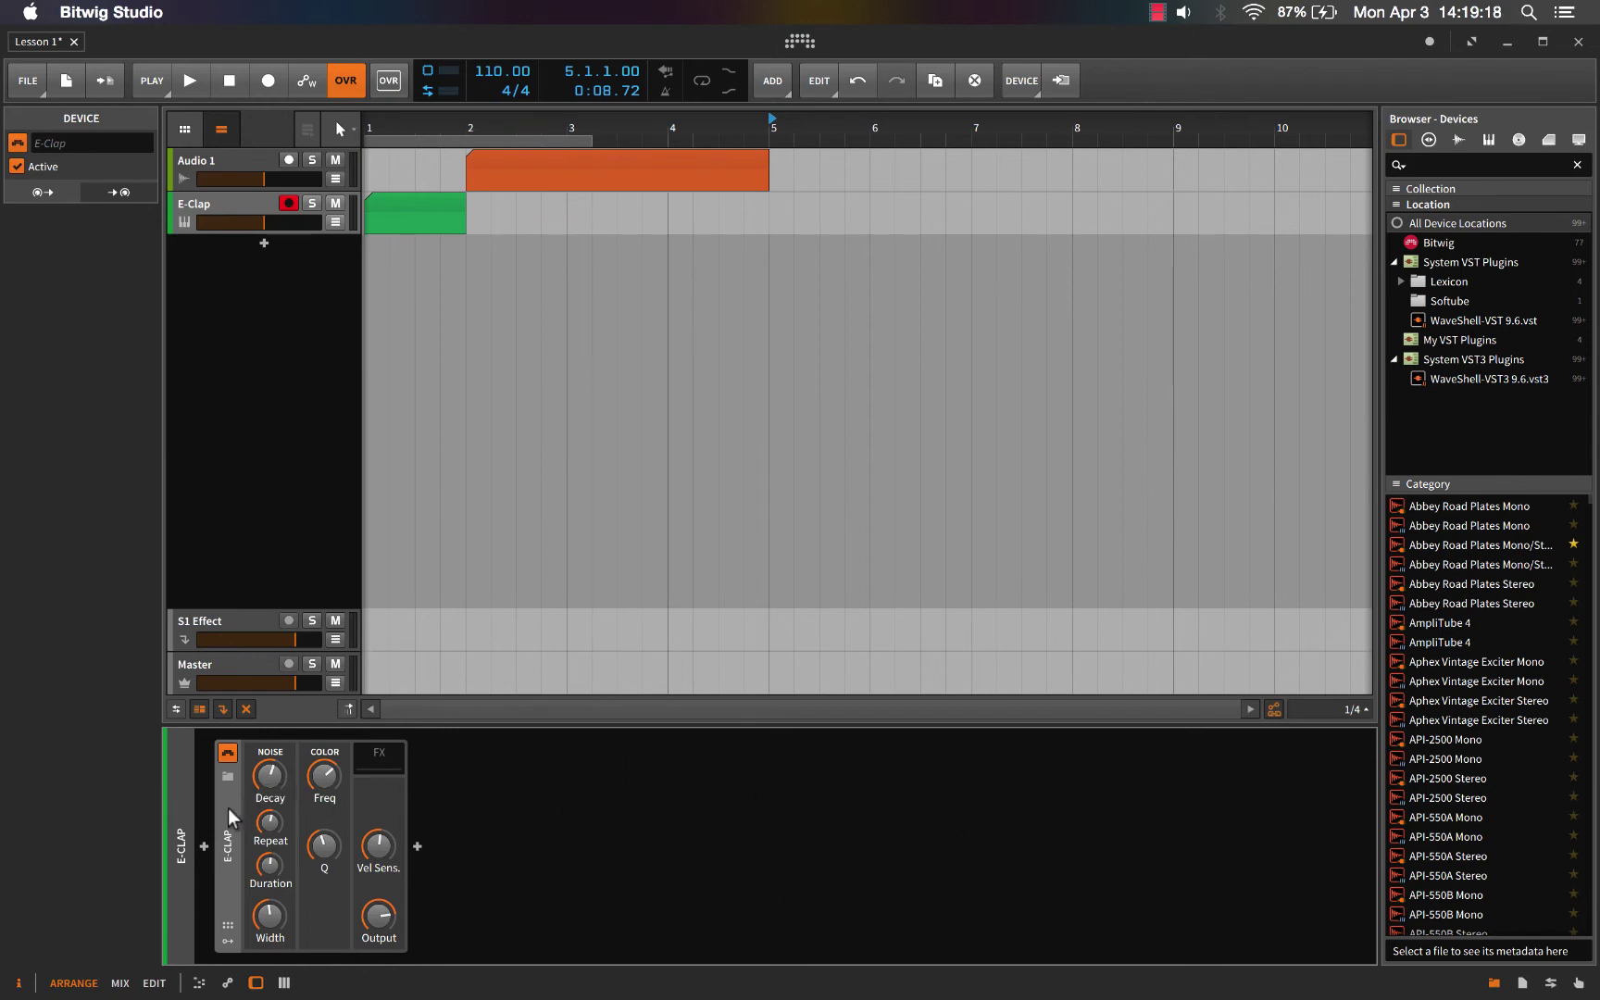
key("Delete")
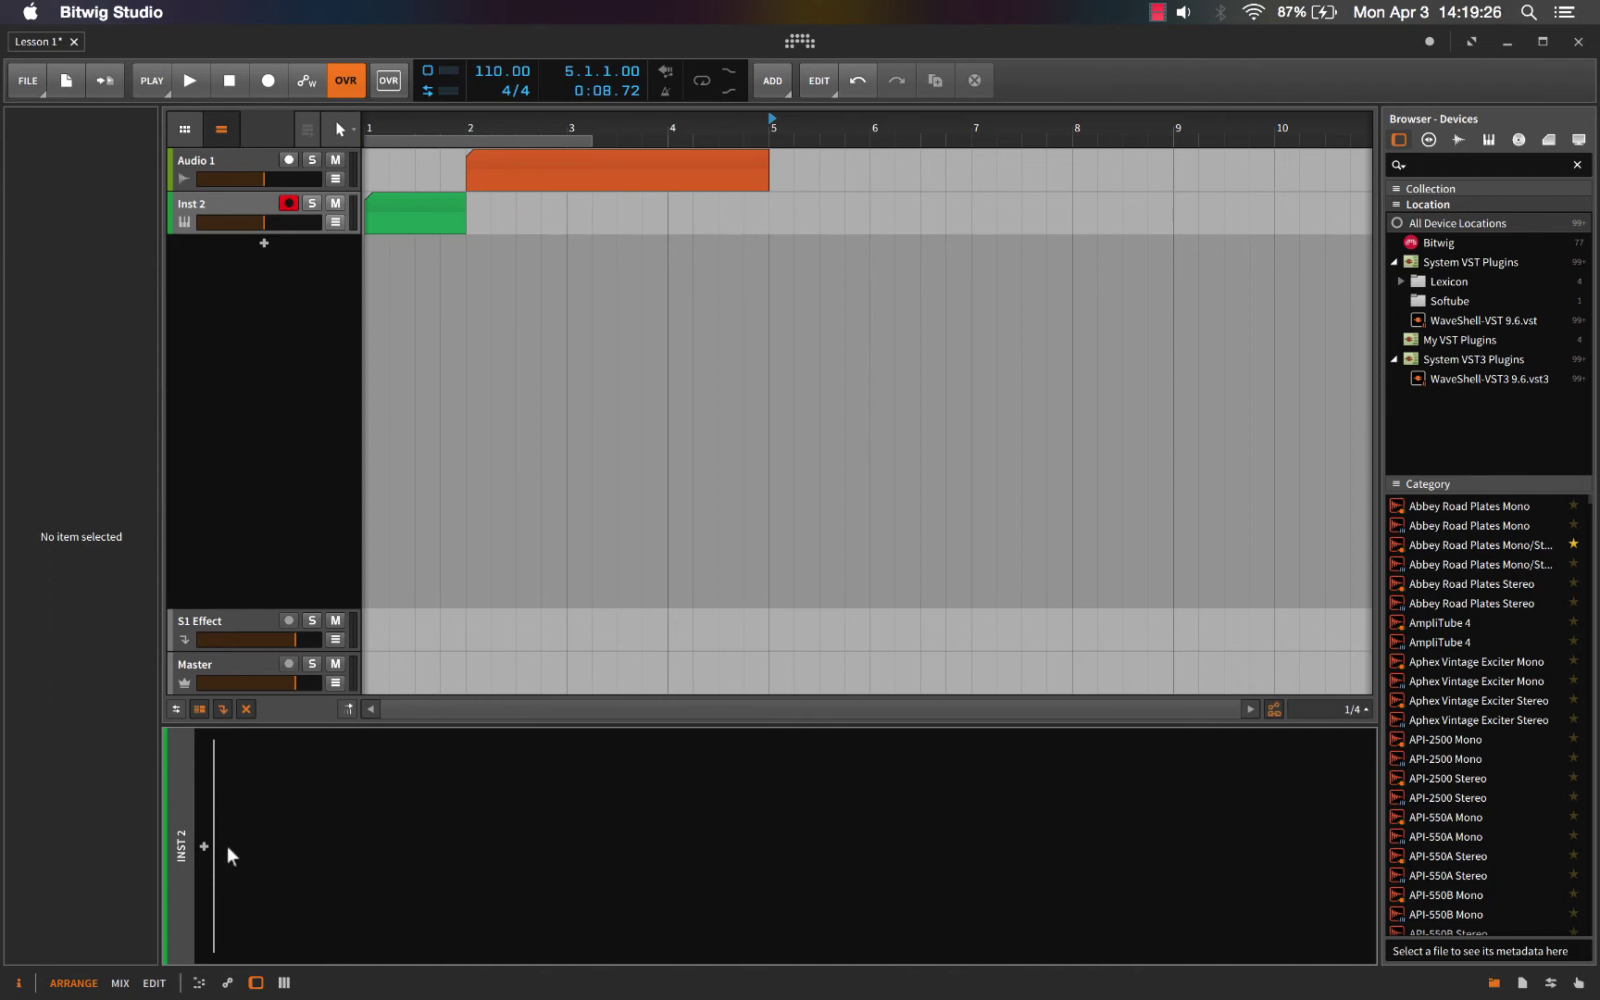
key("d")
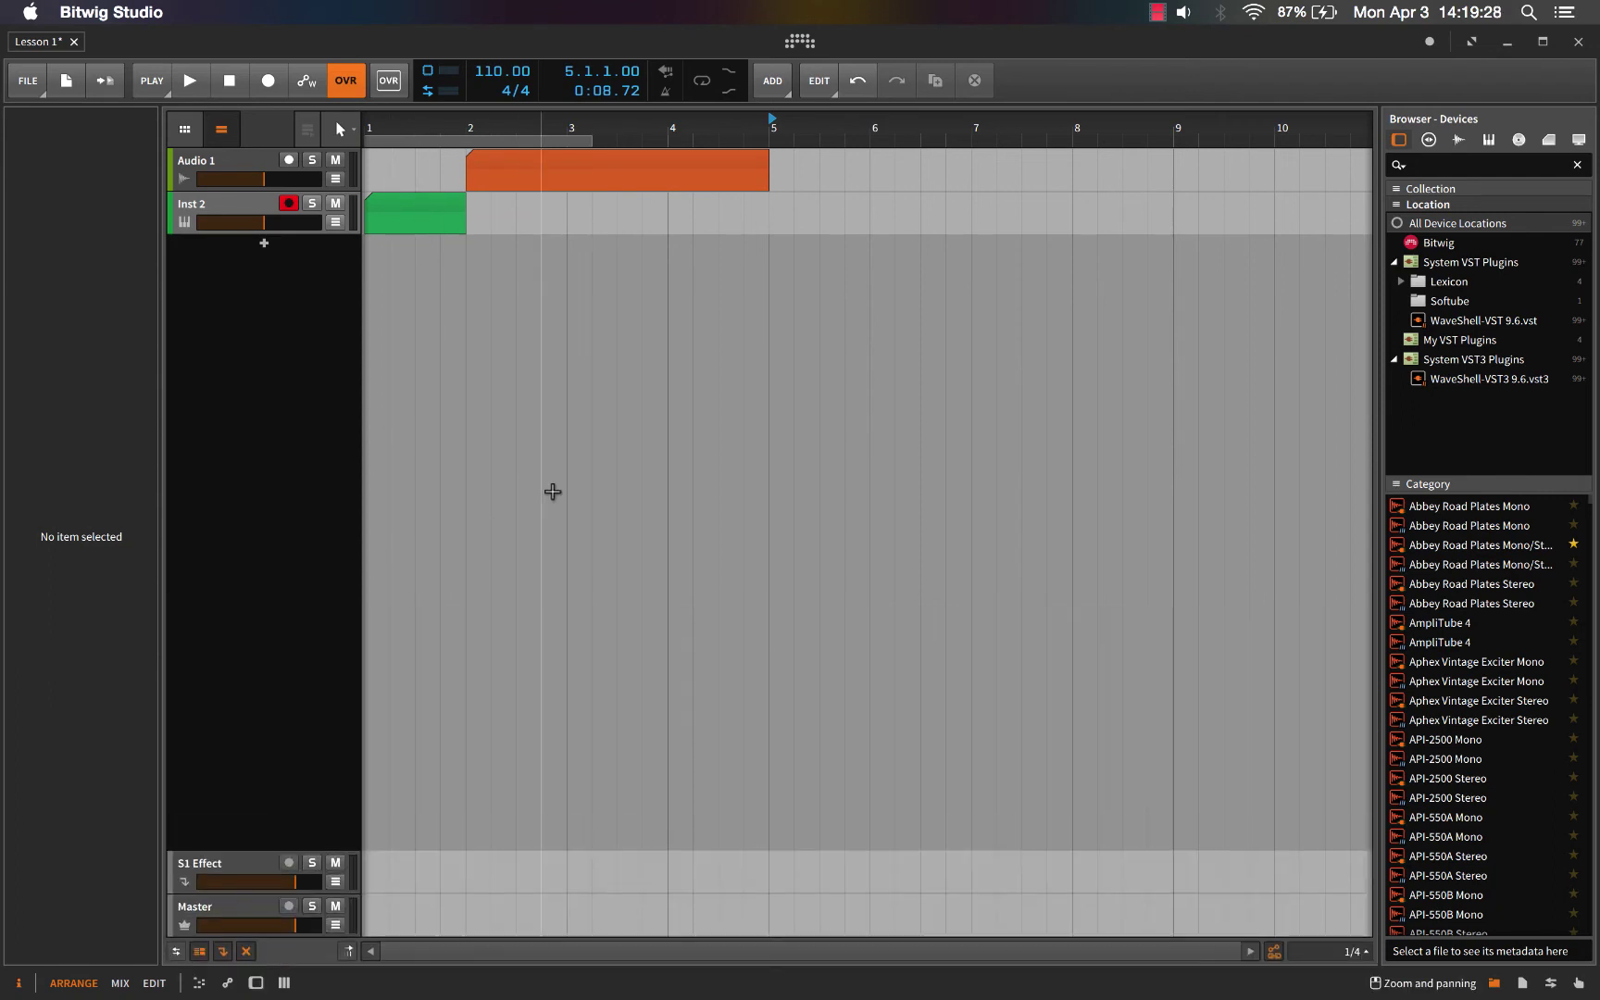
key("d")
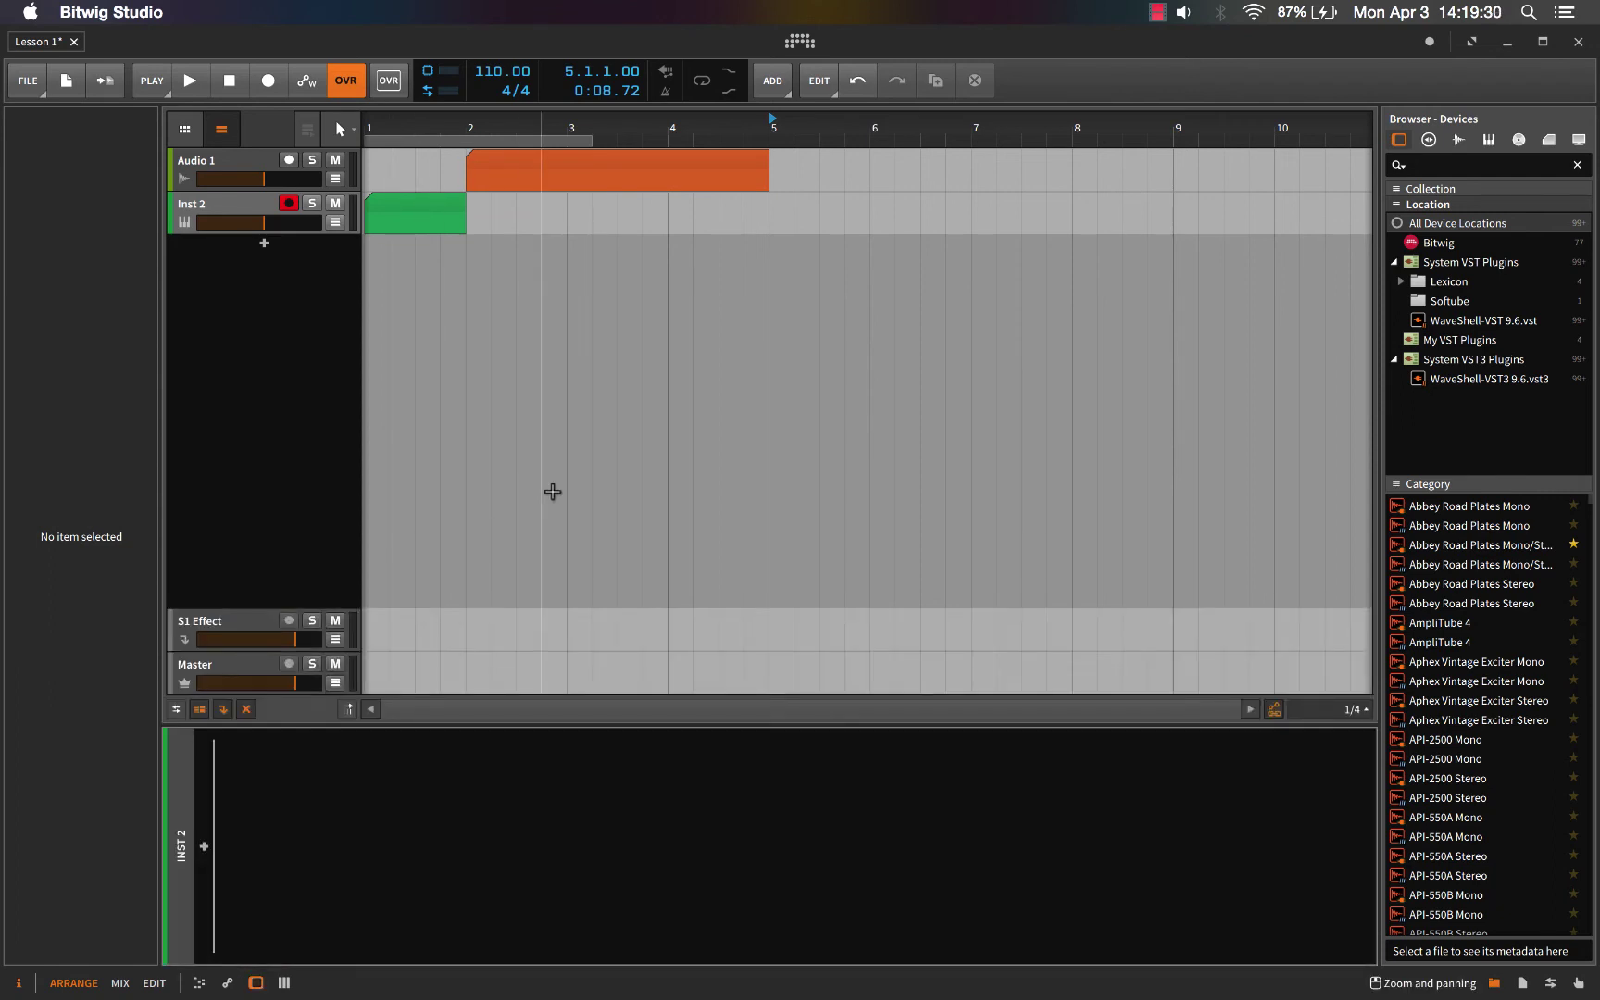
- Open the green Inst 2 clip in the full Edit layout (Alt+3), then return to Arrange (Alt+1)
left_click(288, 214)
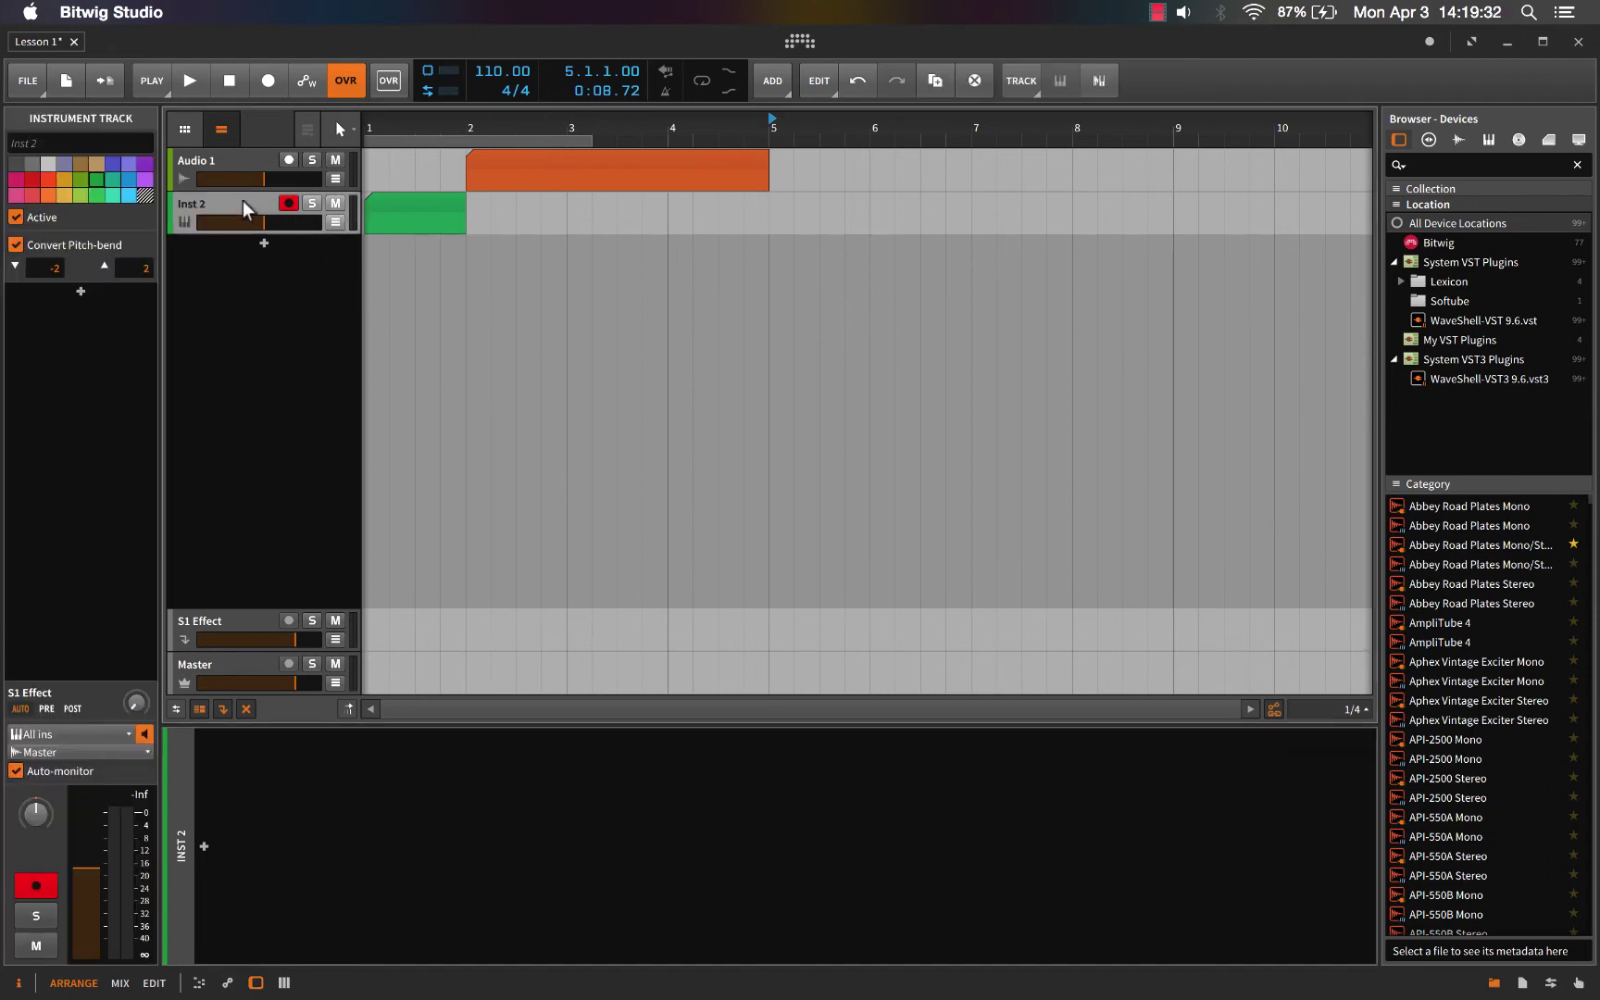
left_click(439, 208)
double_click(438, 206)
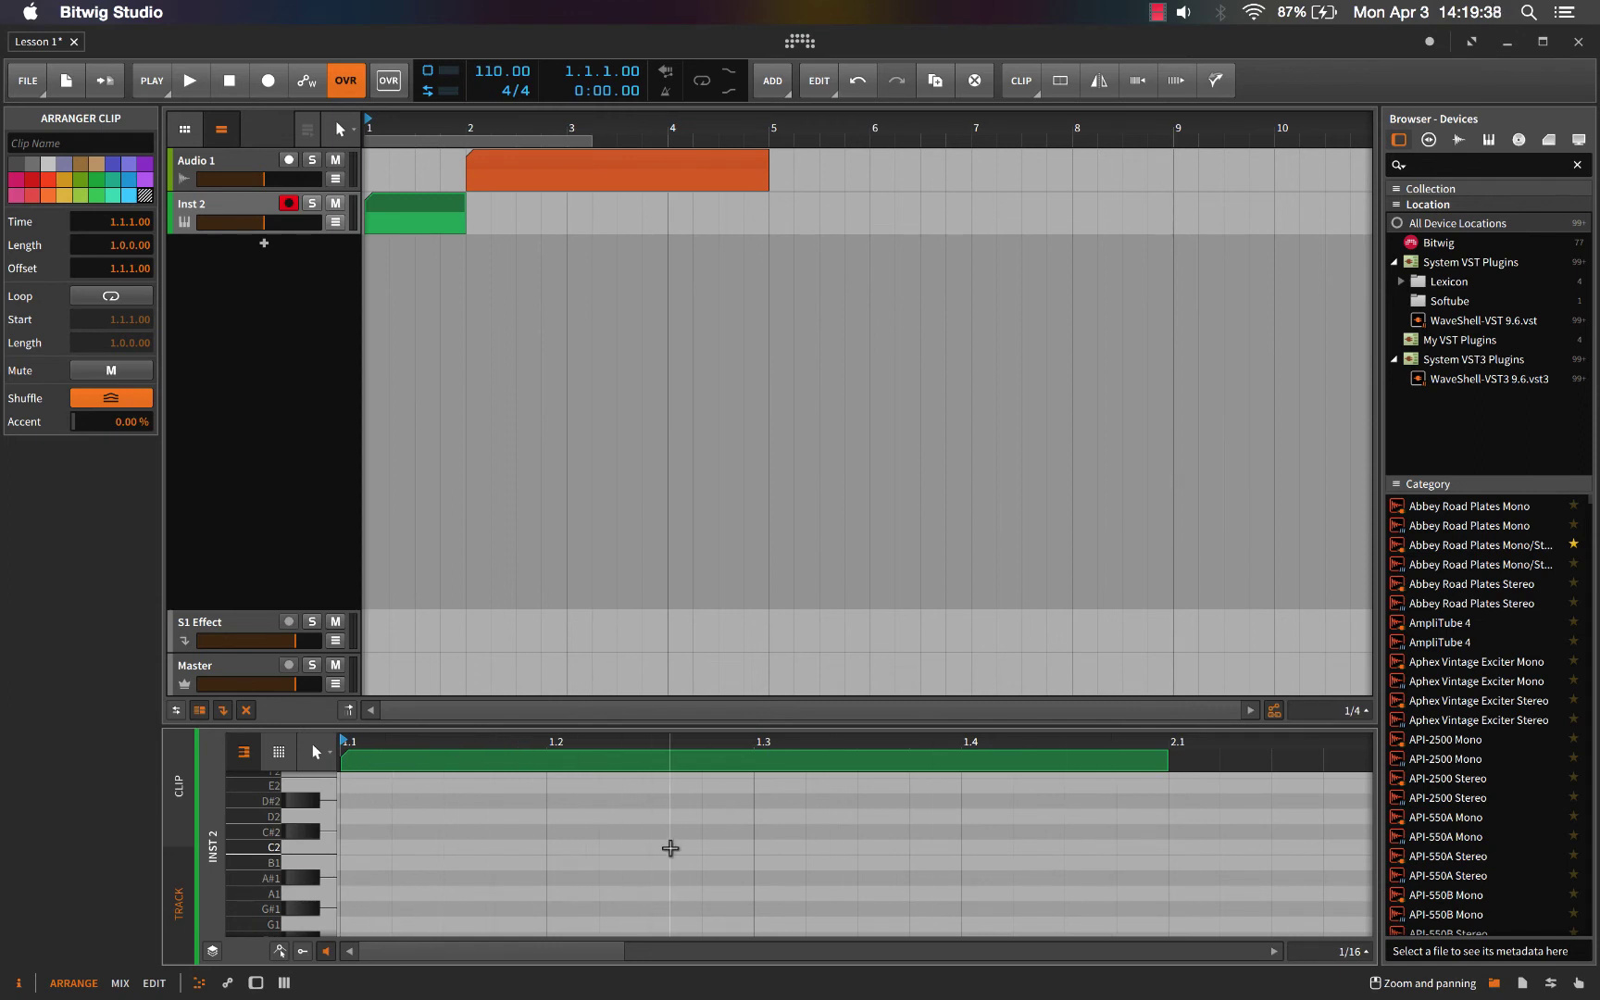
key("alt+3")
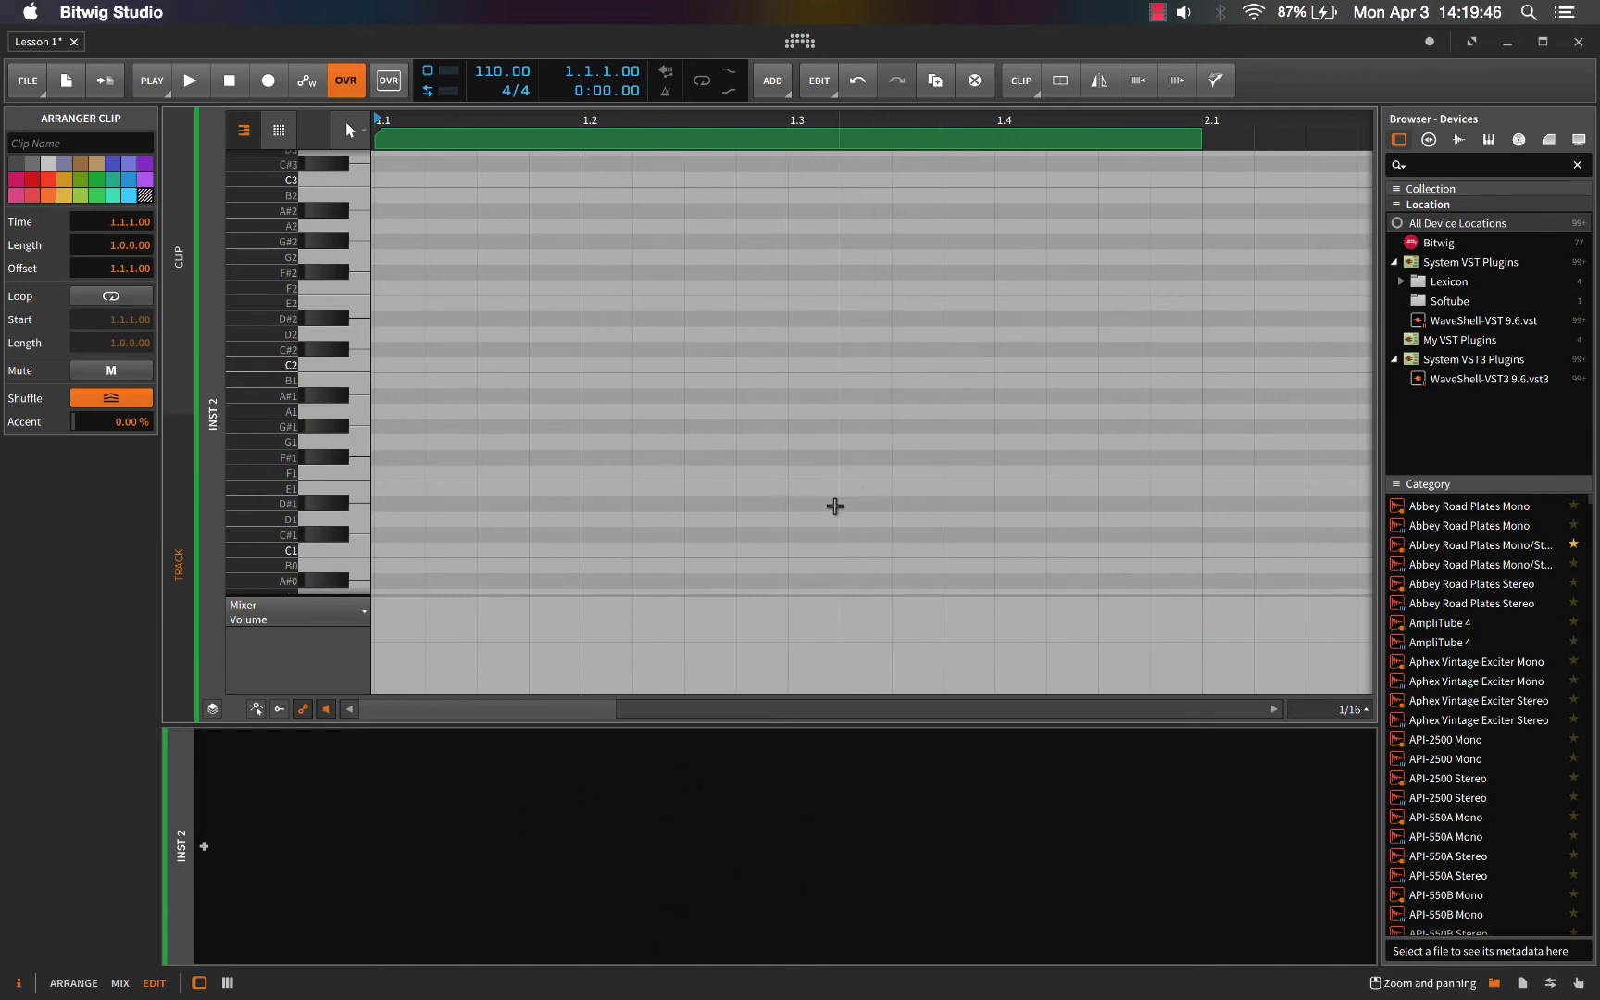
left_click(582, 297)
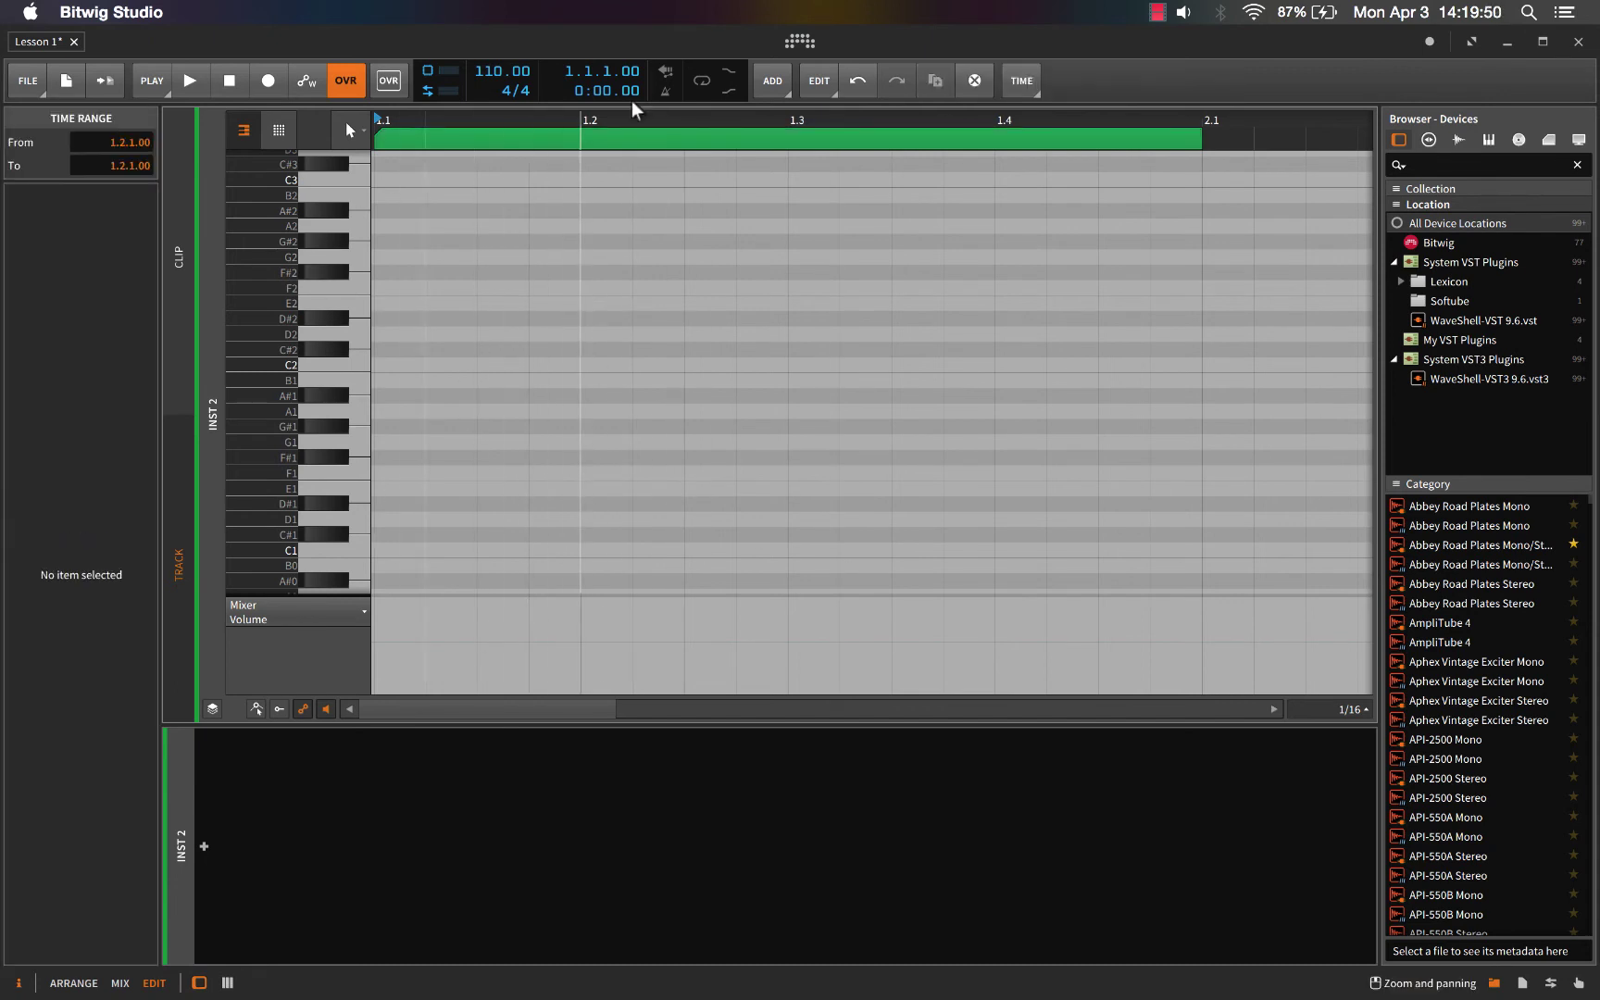
left_click_drag(725, 726, 743, 328)
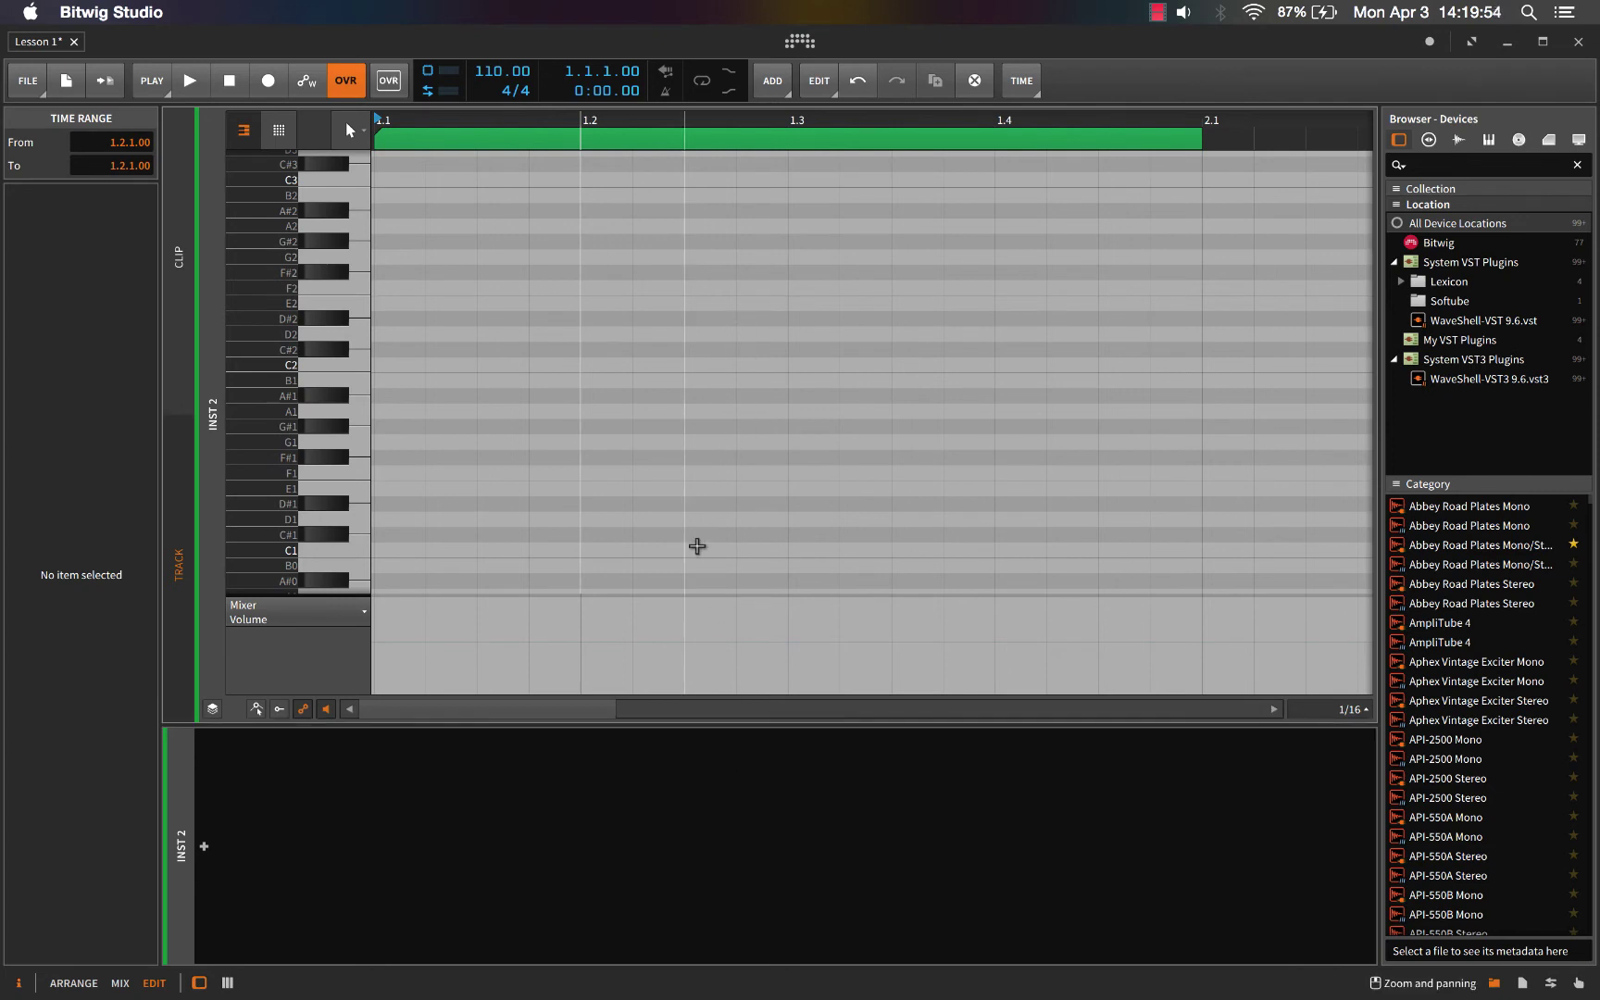
key("alt+1")
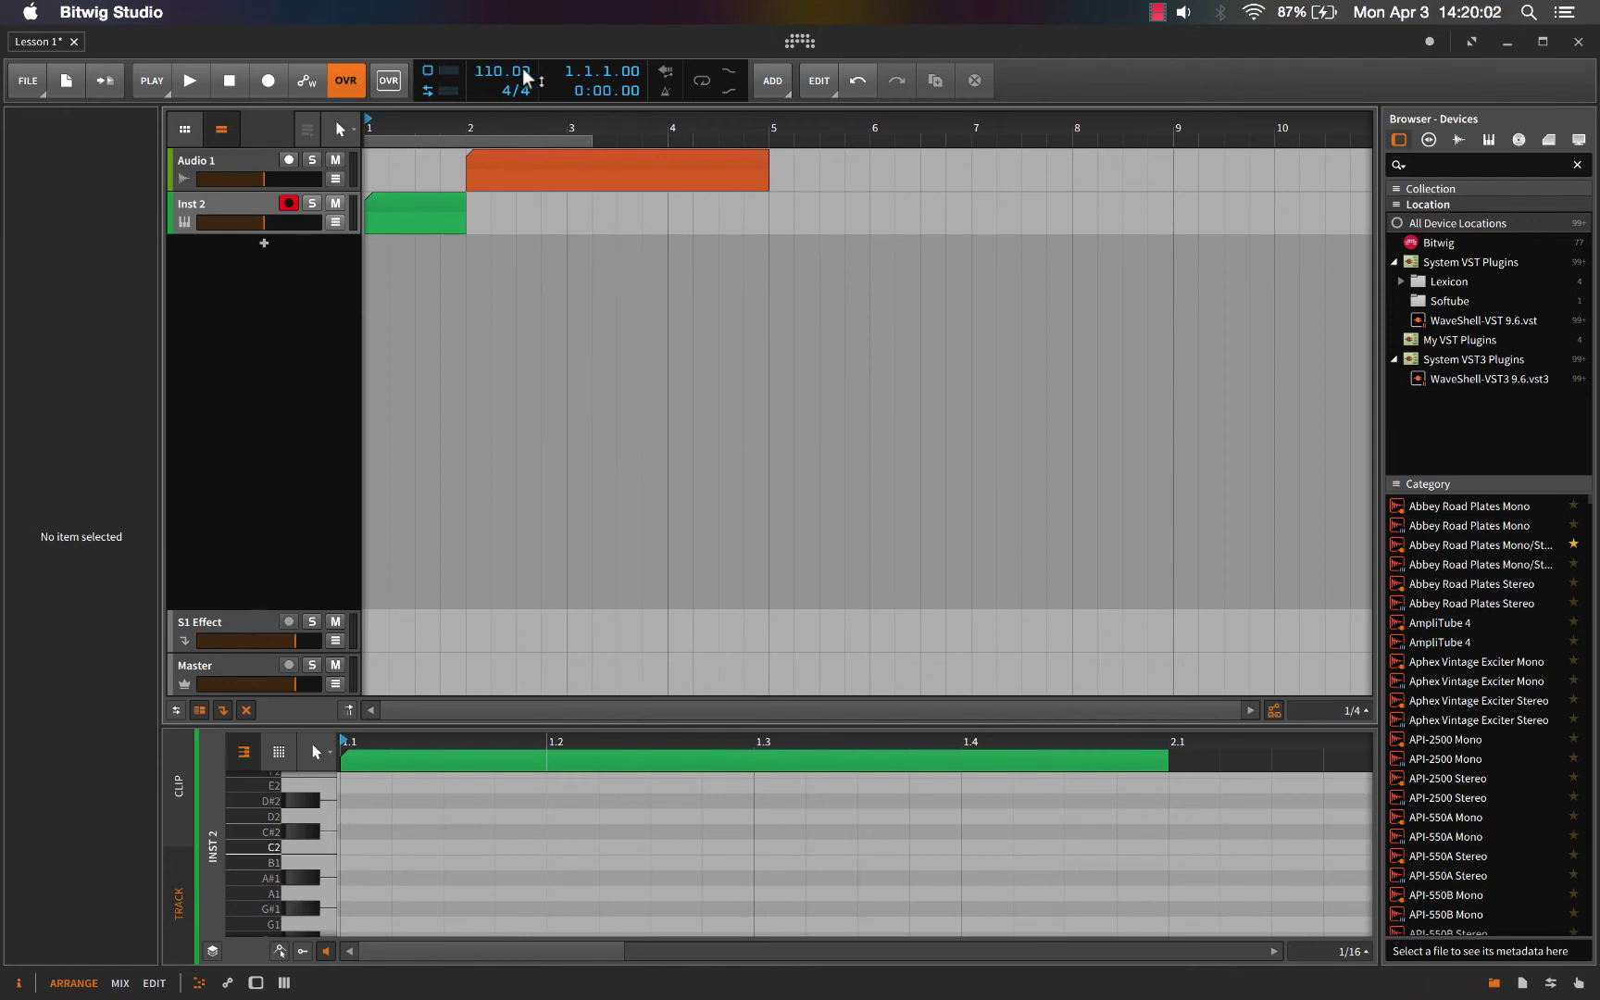
- Drag the transport tempo value down from 110 to 109.00 BPM
left_click_drag(497, 70, 498, 83)
- Move the loop region in the ruler to start at 2.4.1, toggling looping on and off
left_click(699, 81)
left_click(701, 81)
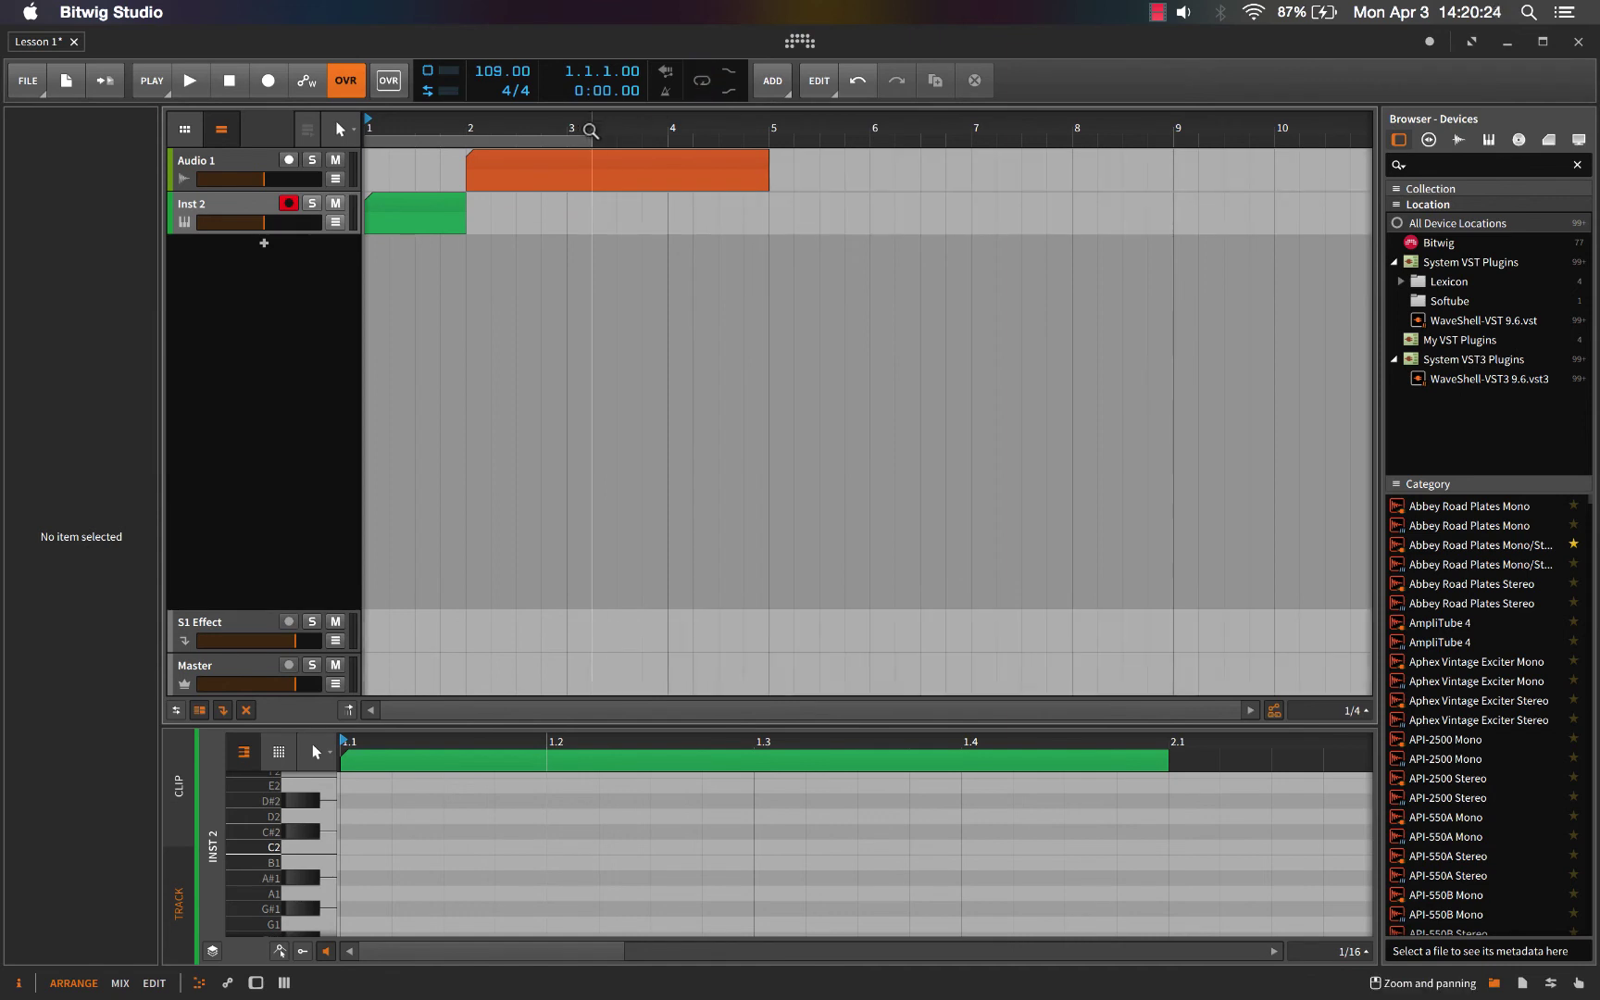
left_click_drag(542, 140, 714, 151)
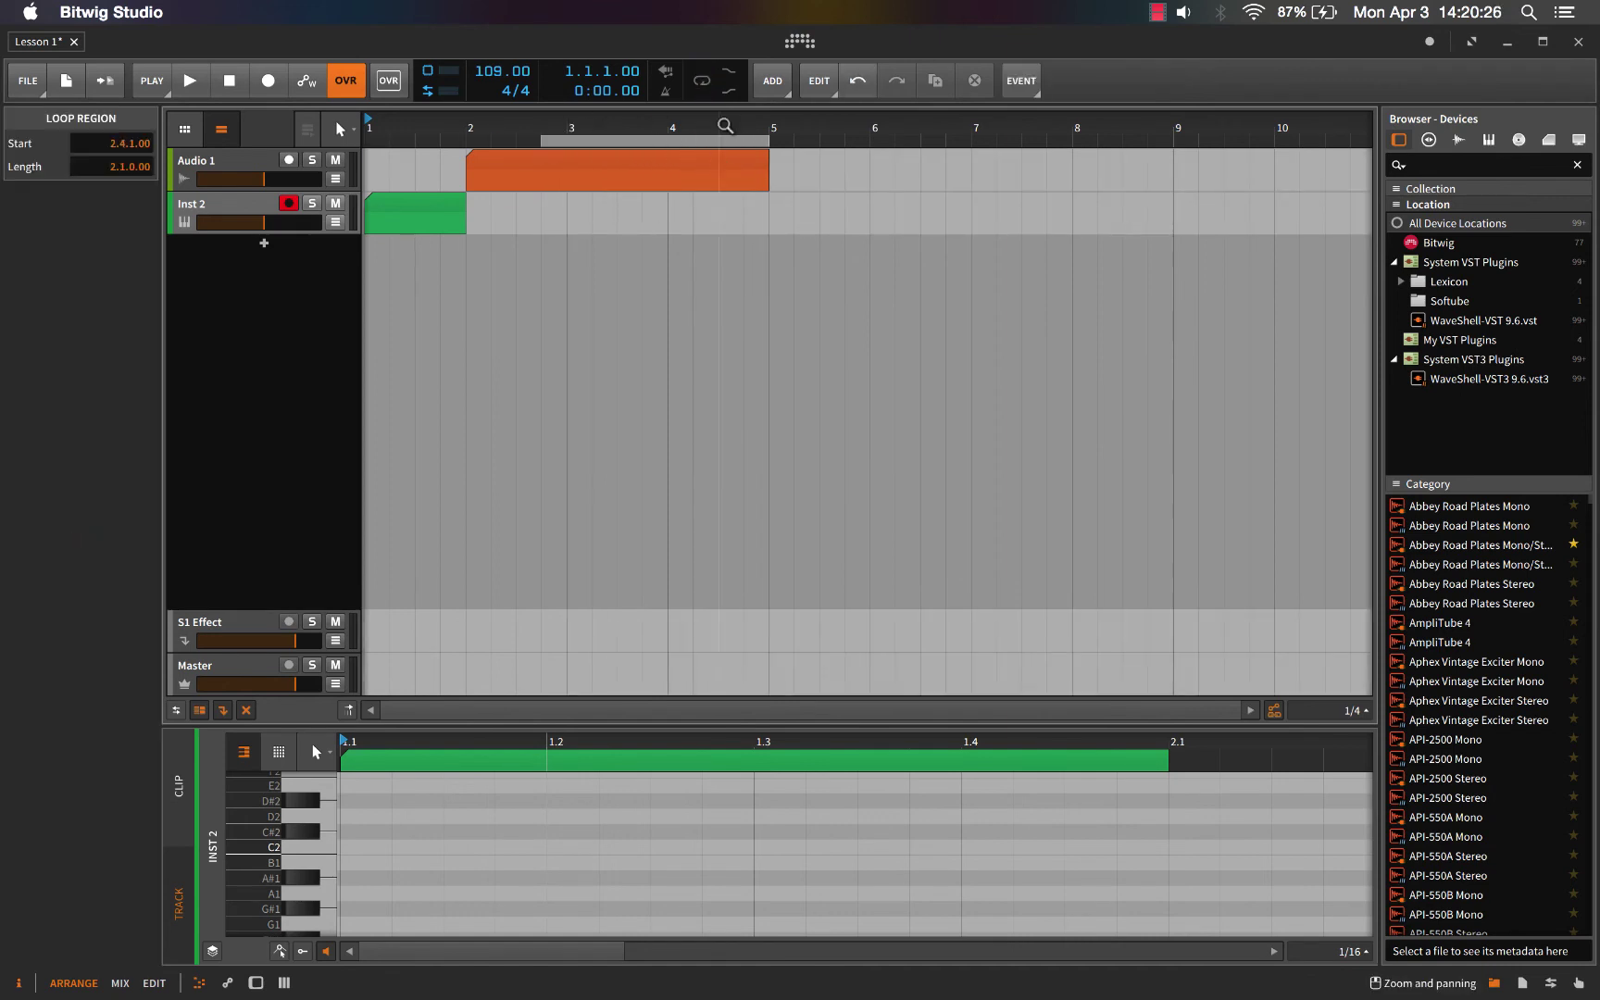
left_click(703, 81)
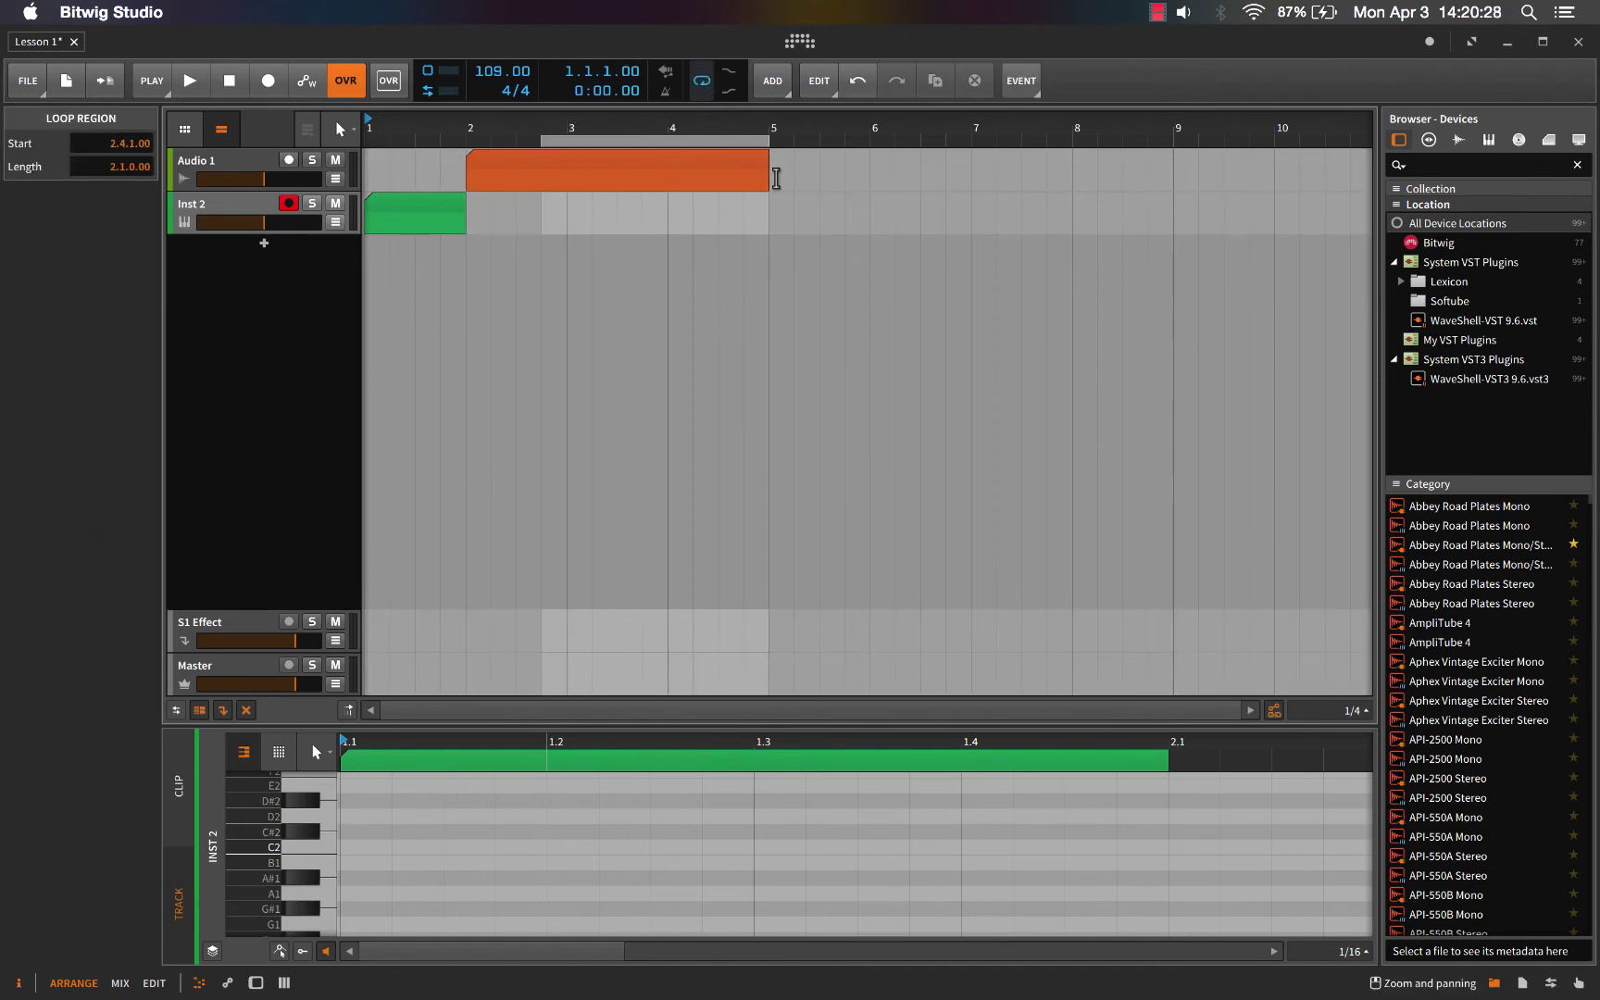
left_click(697, 80)
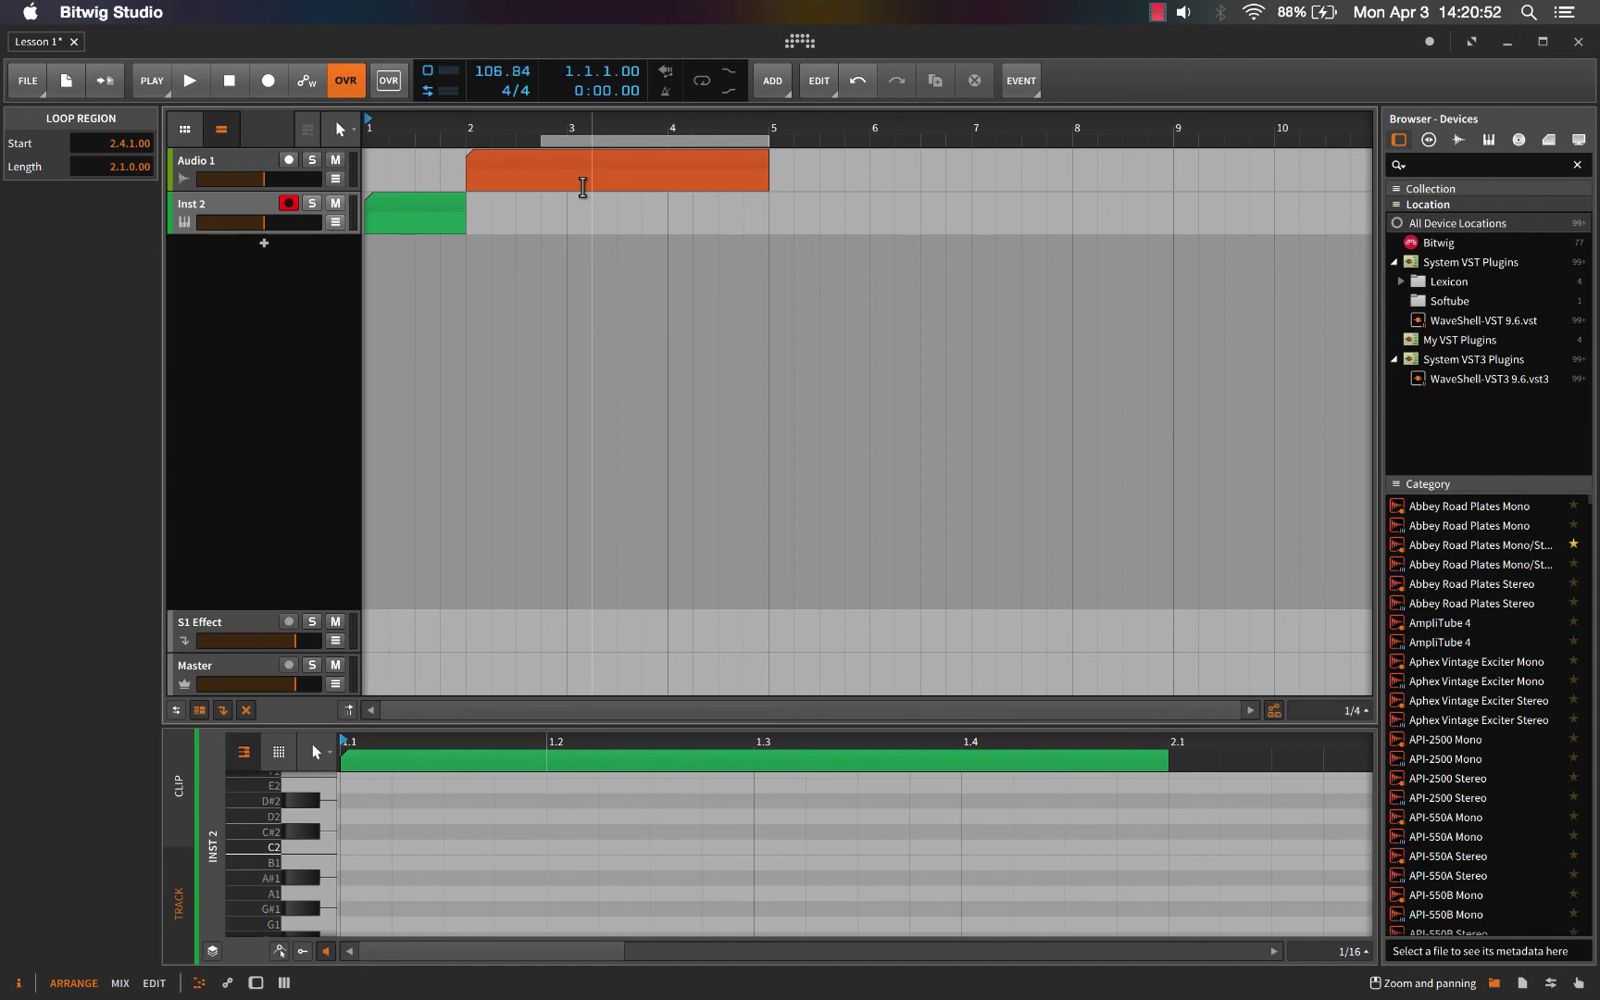
- Retype the project tempo as 110 BPM
double_click(497, 74)
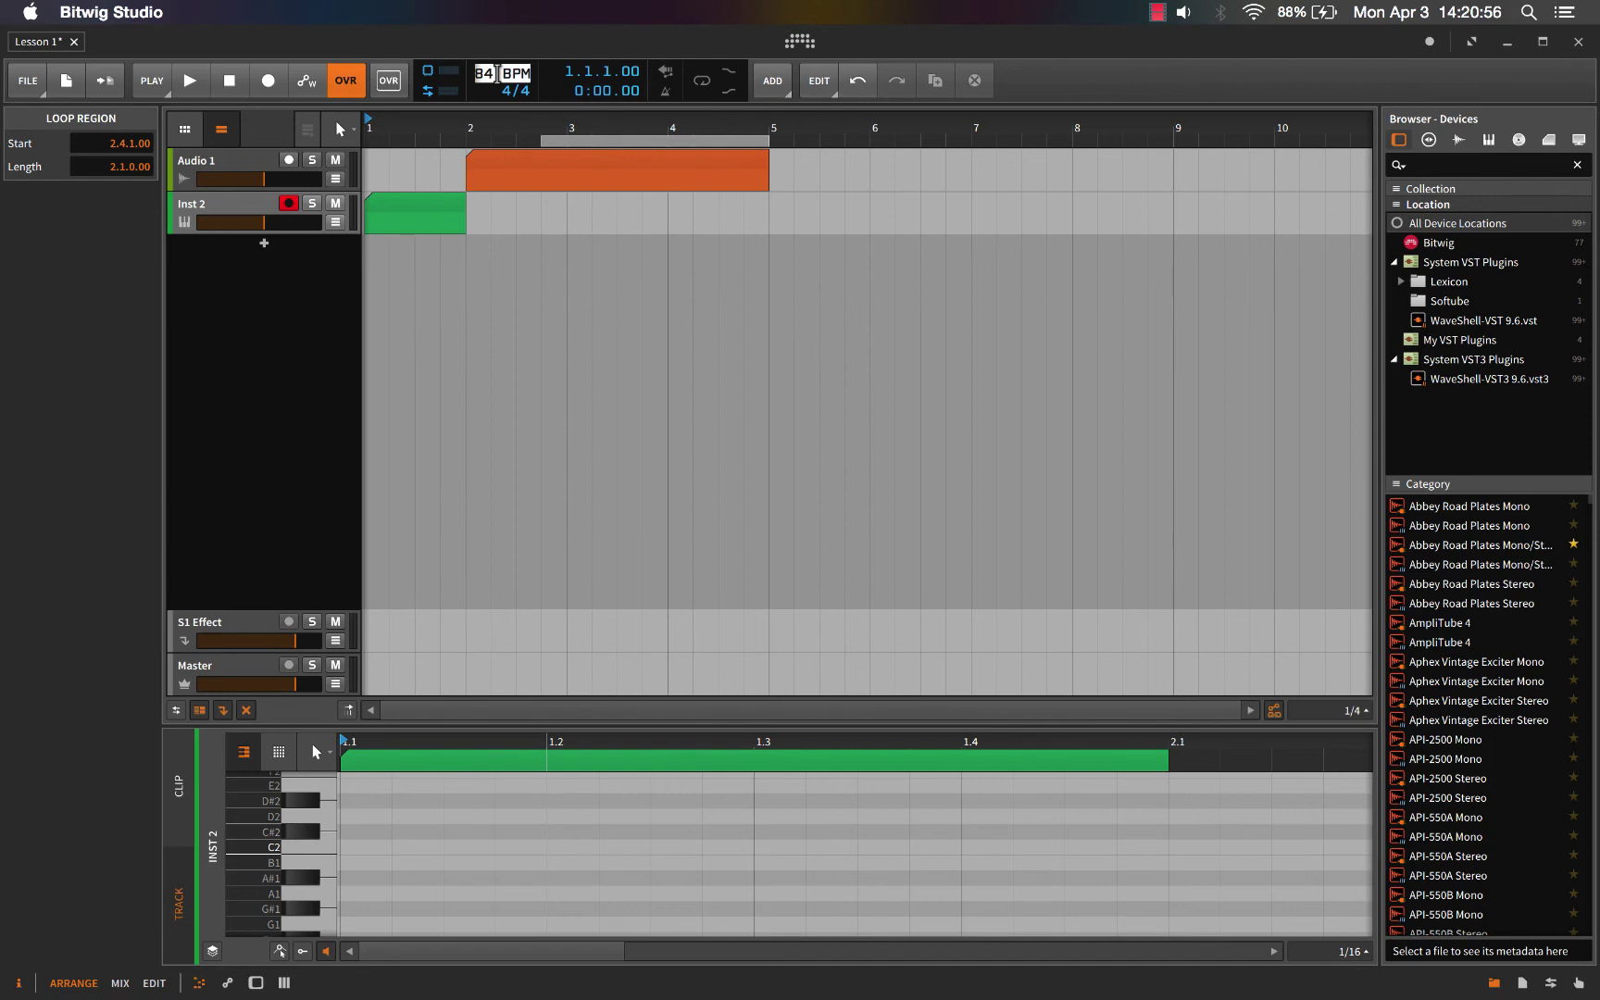
type("110")
key("Return")
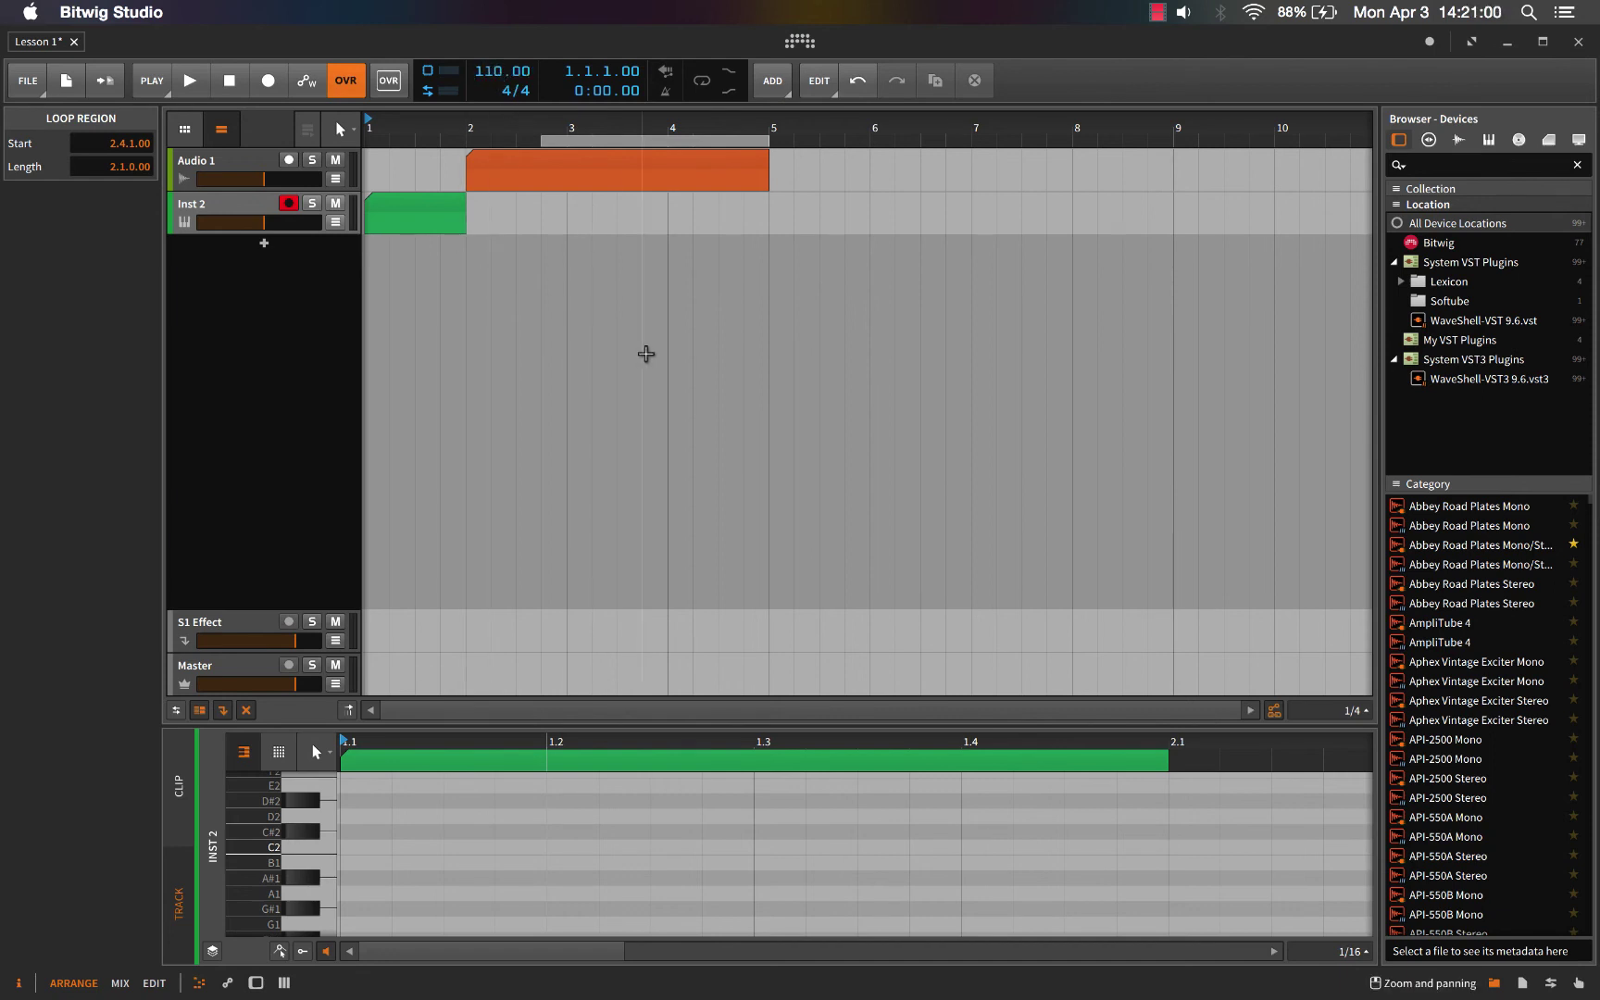
- Visit the mixer with Alt+2, then return to the arrangement with Alt+1
key("alt+2")
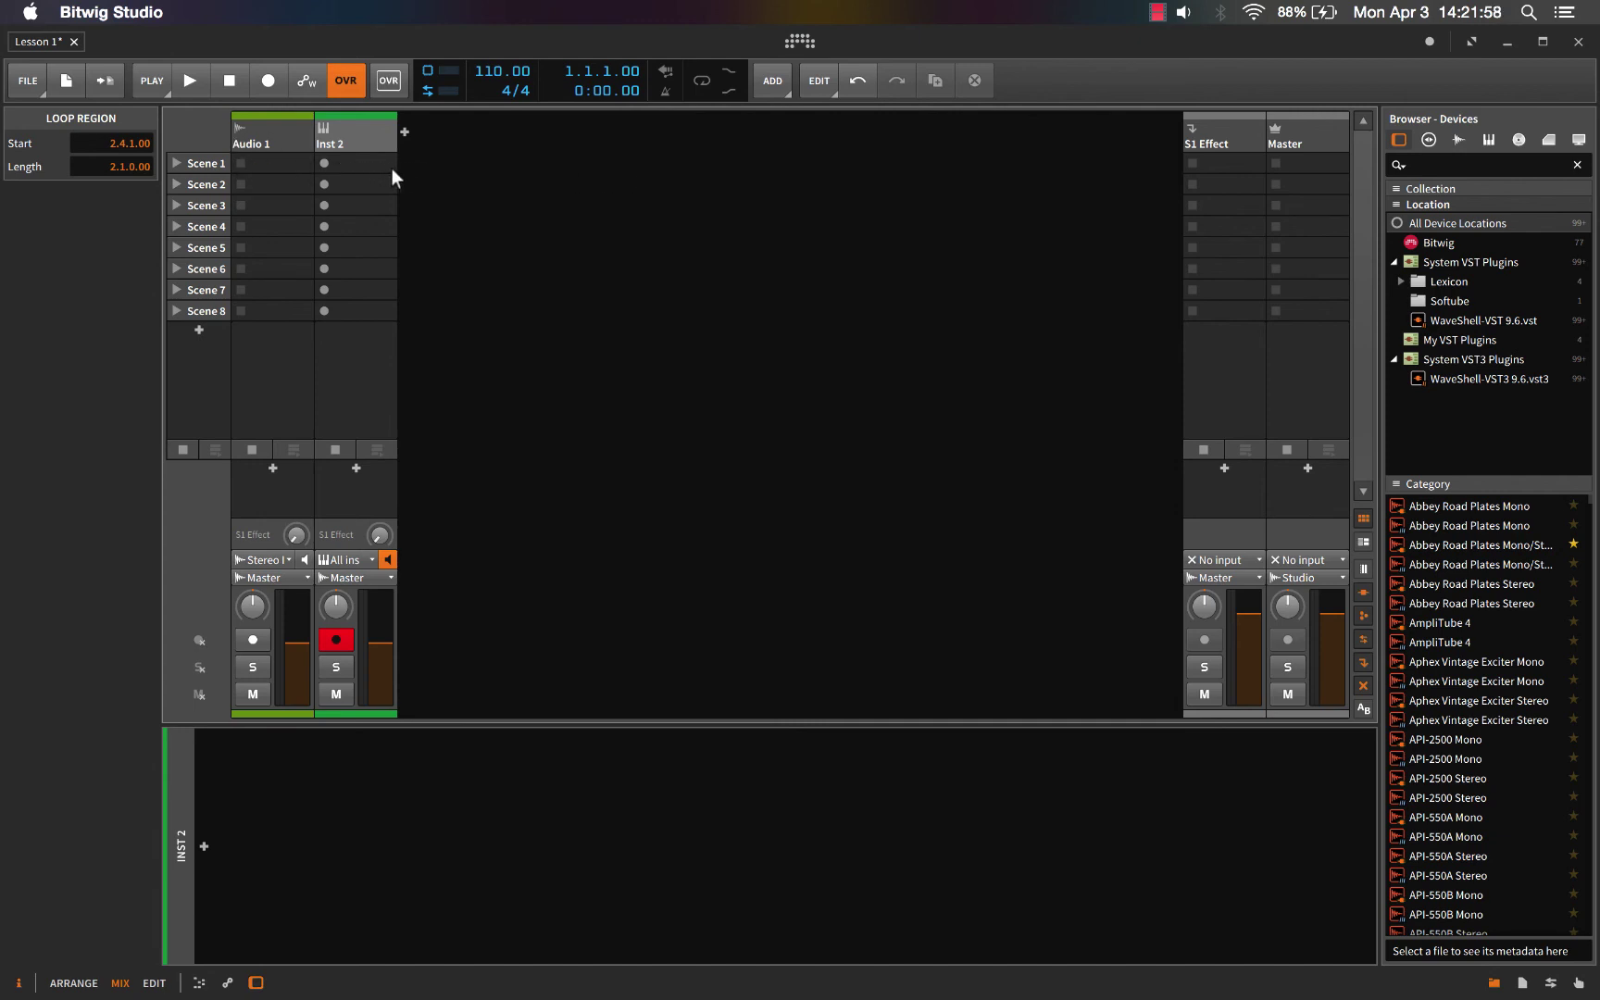
key("alt+1")
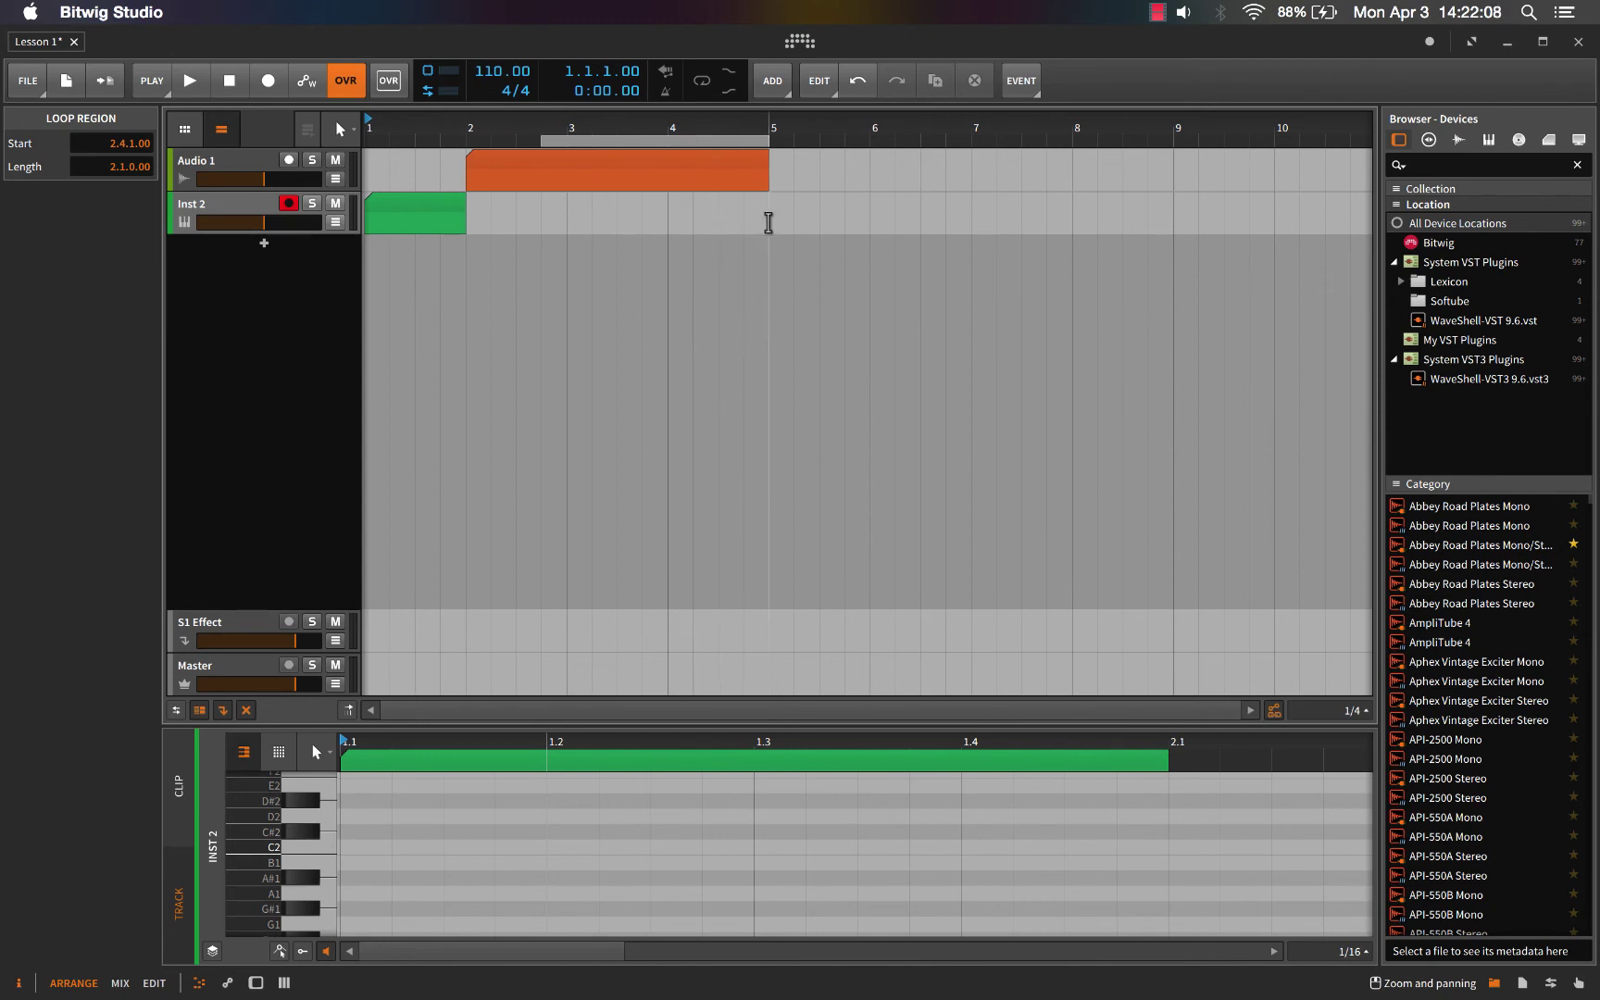
- Put the playhead at bar 5, glance at the mixer, then show the clip launcher's three scenes
left_click(768, 222)
key("alt+2")
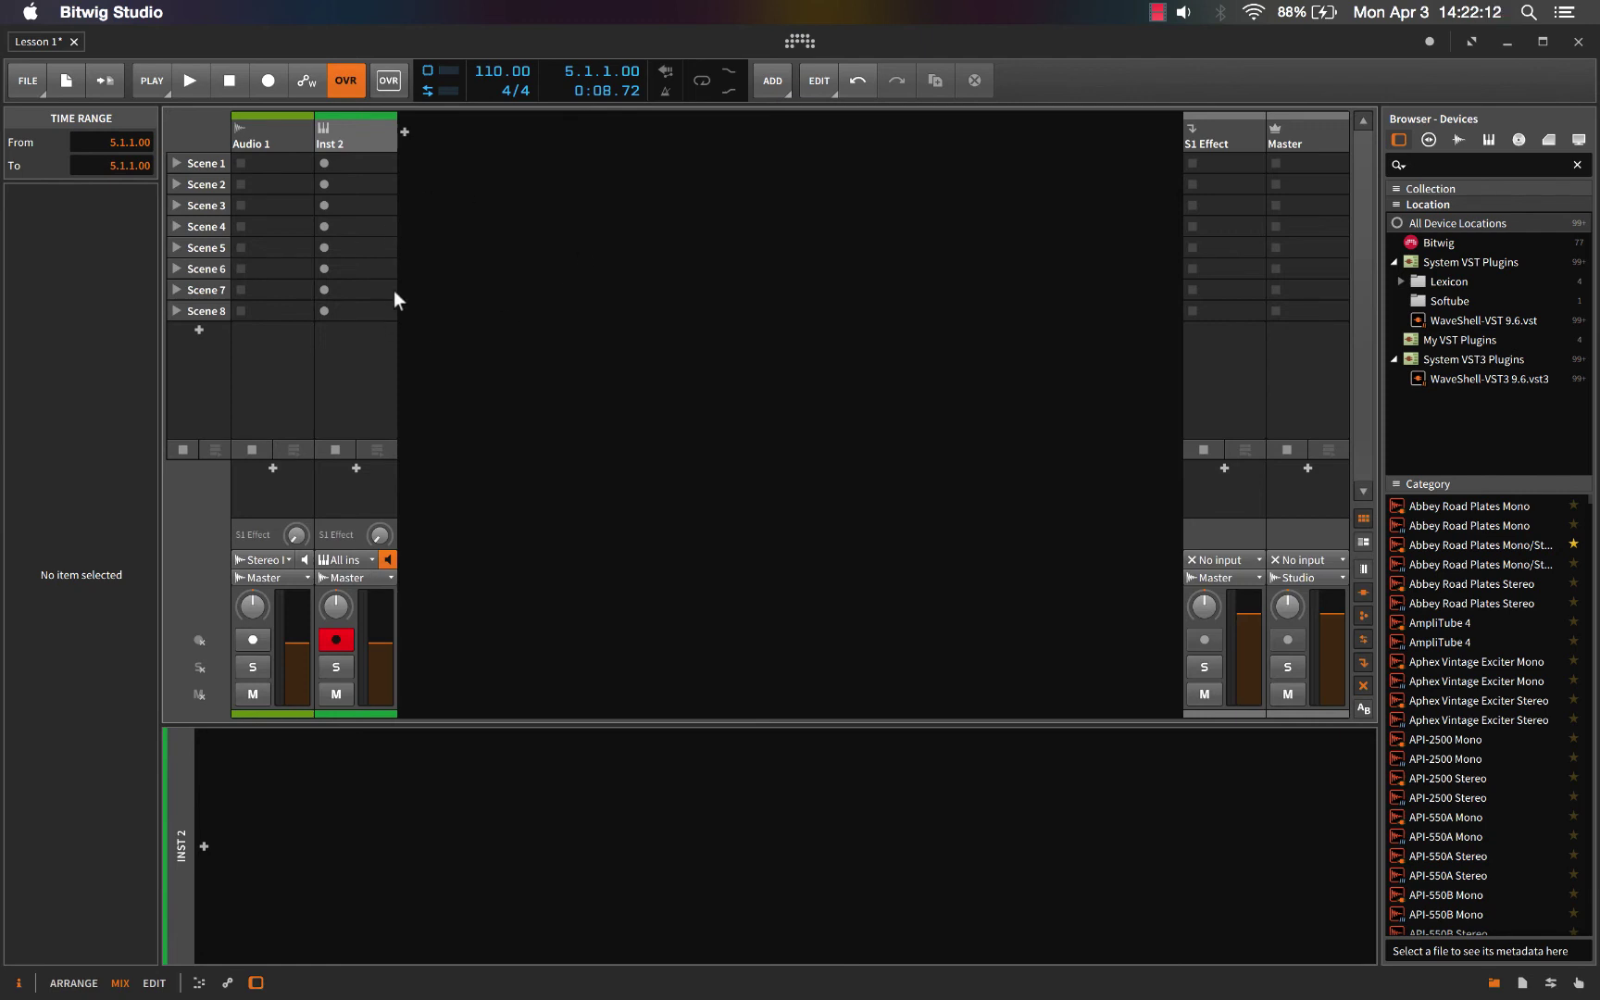
key("alt+1")
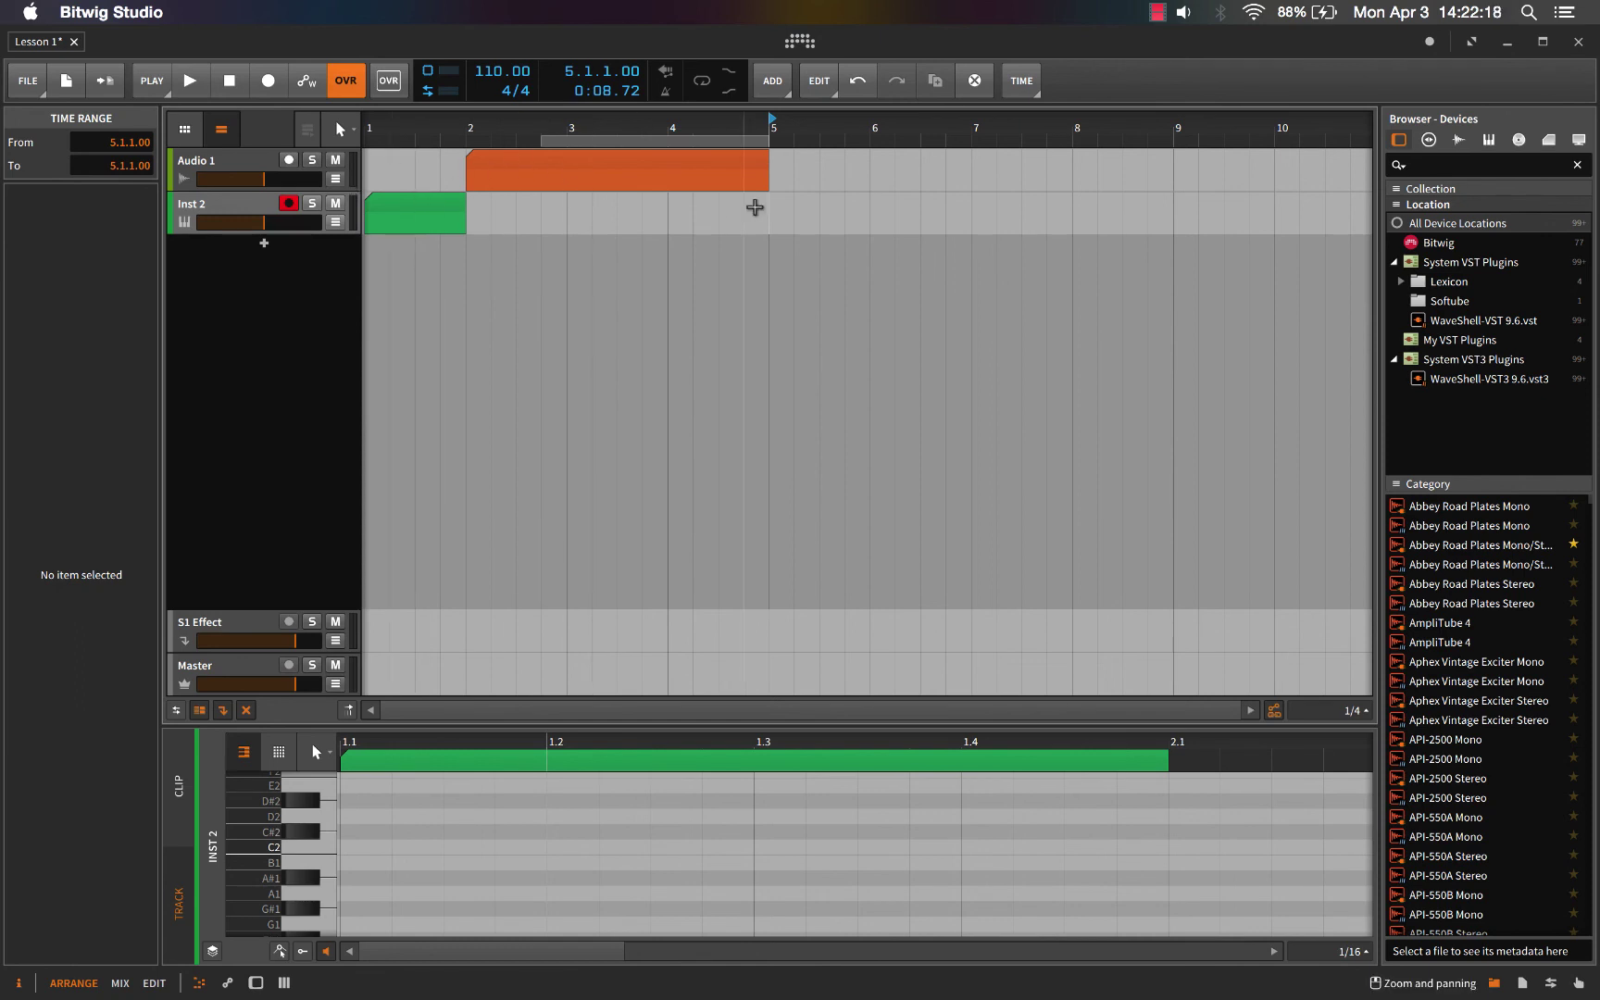
key("alt+l")
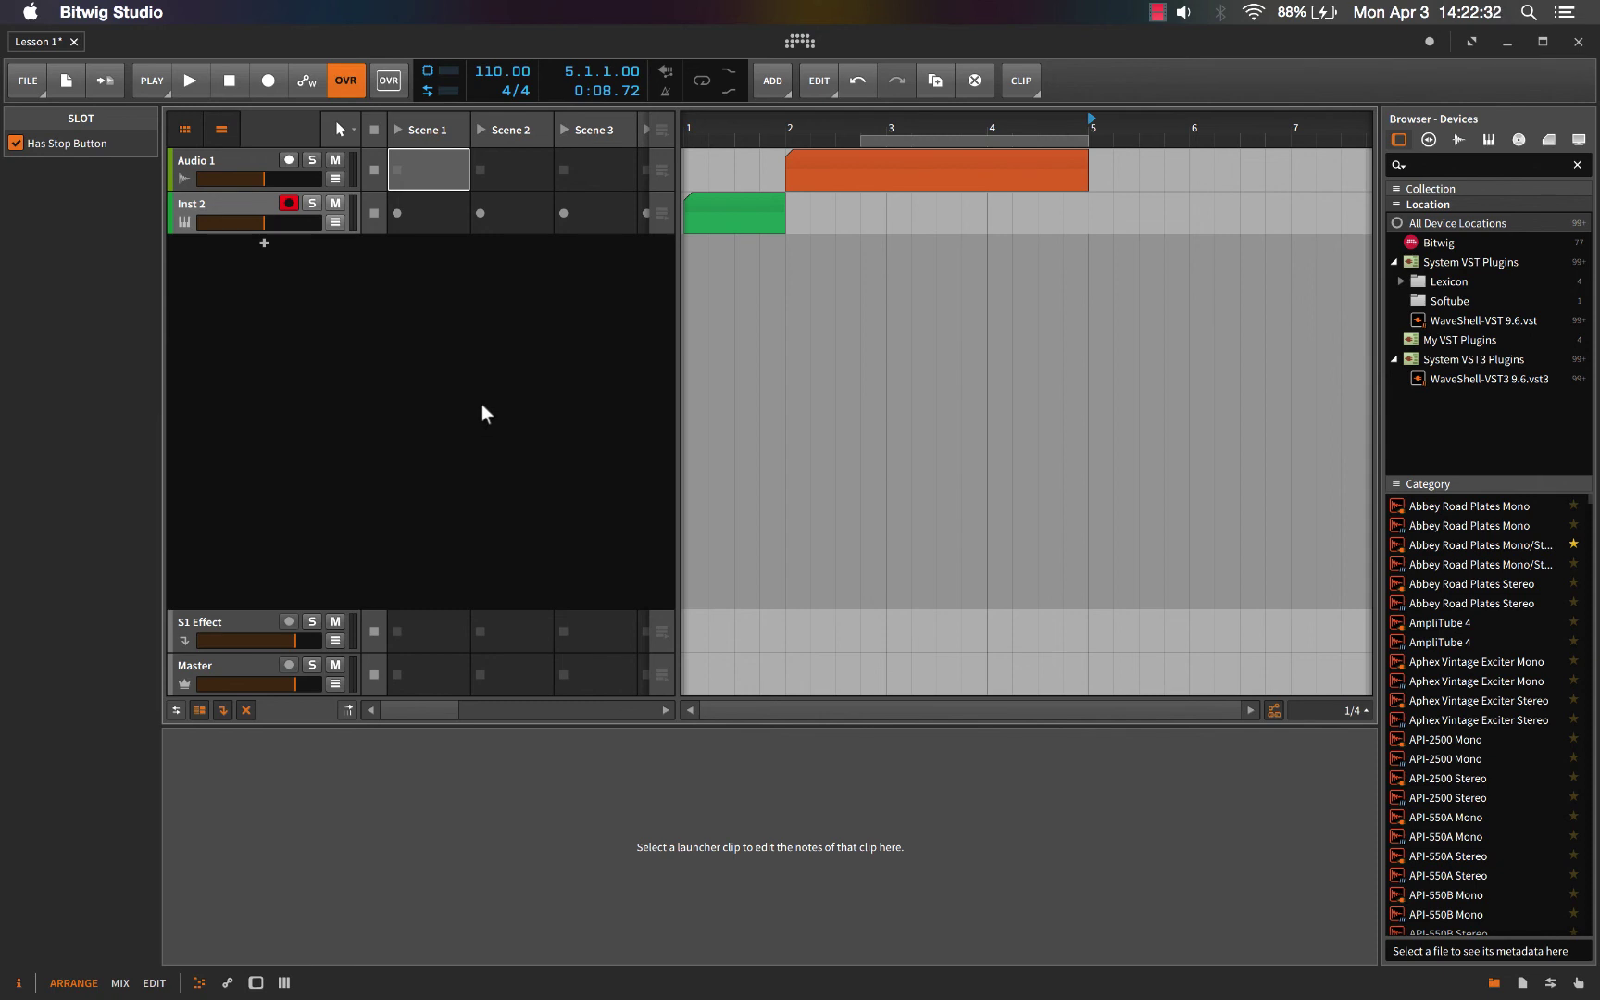
- Hide the clip launcher and drop the browser's 'Plz Subscribe' clip into the arranger at bar 2
key("alt+c")
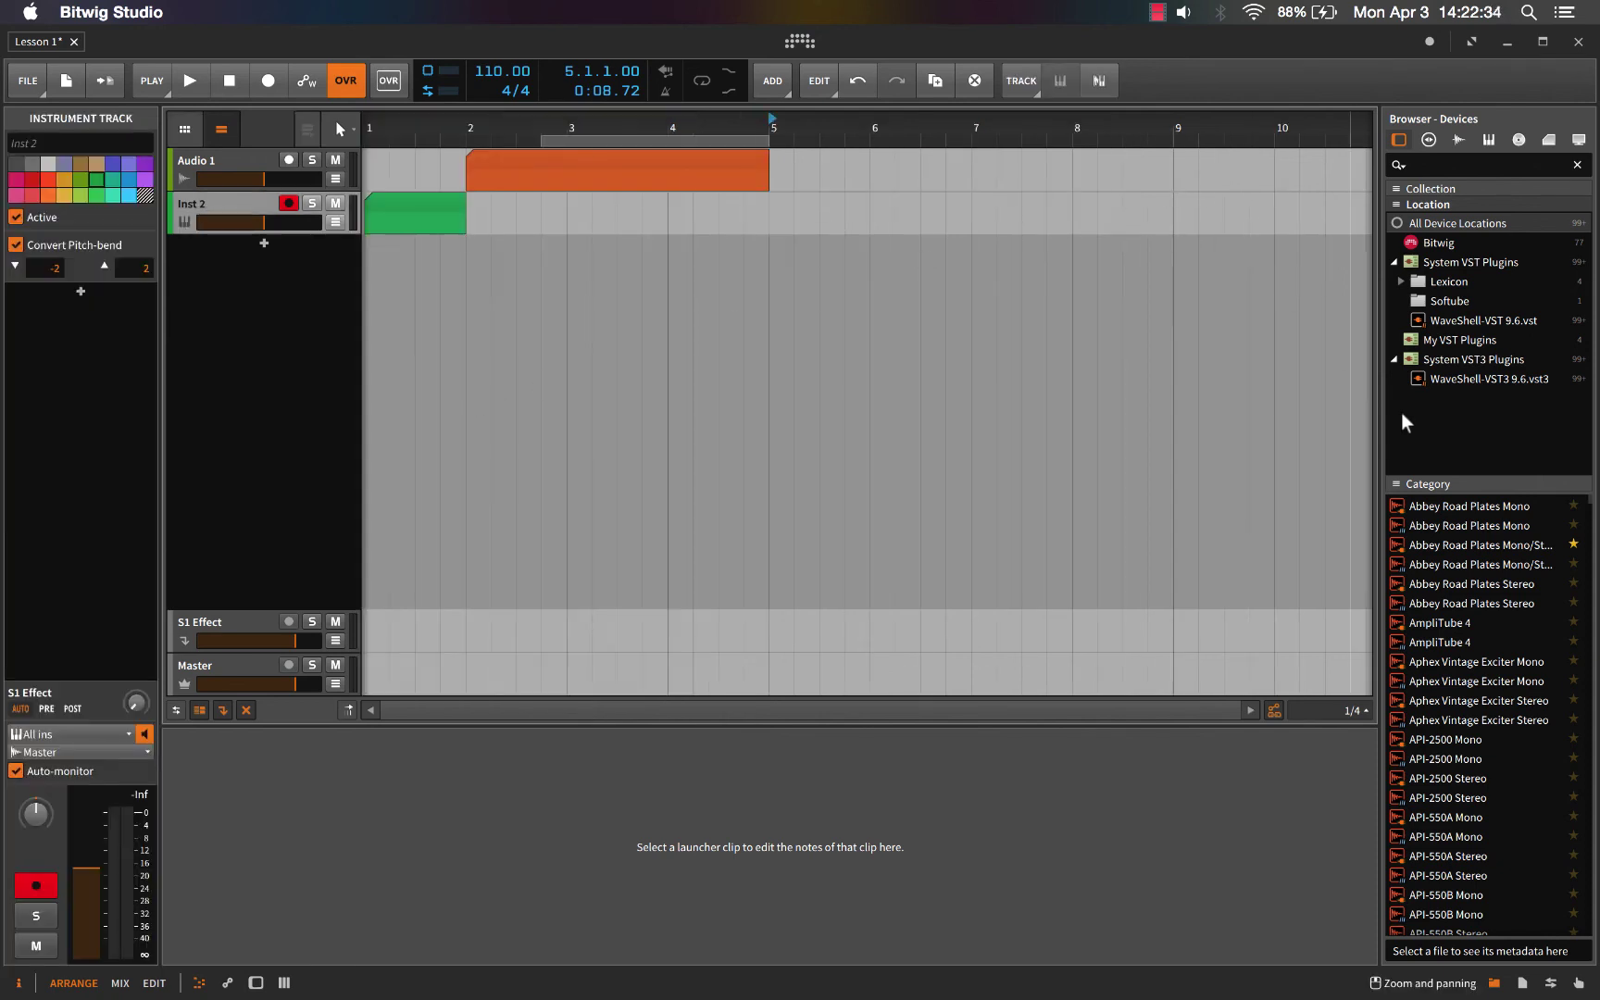
left_click(1547, 141)
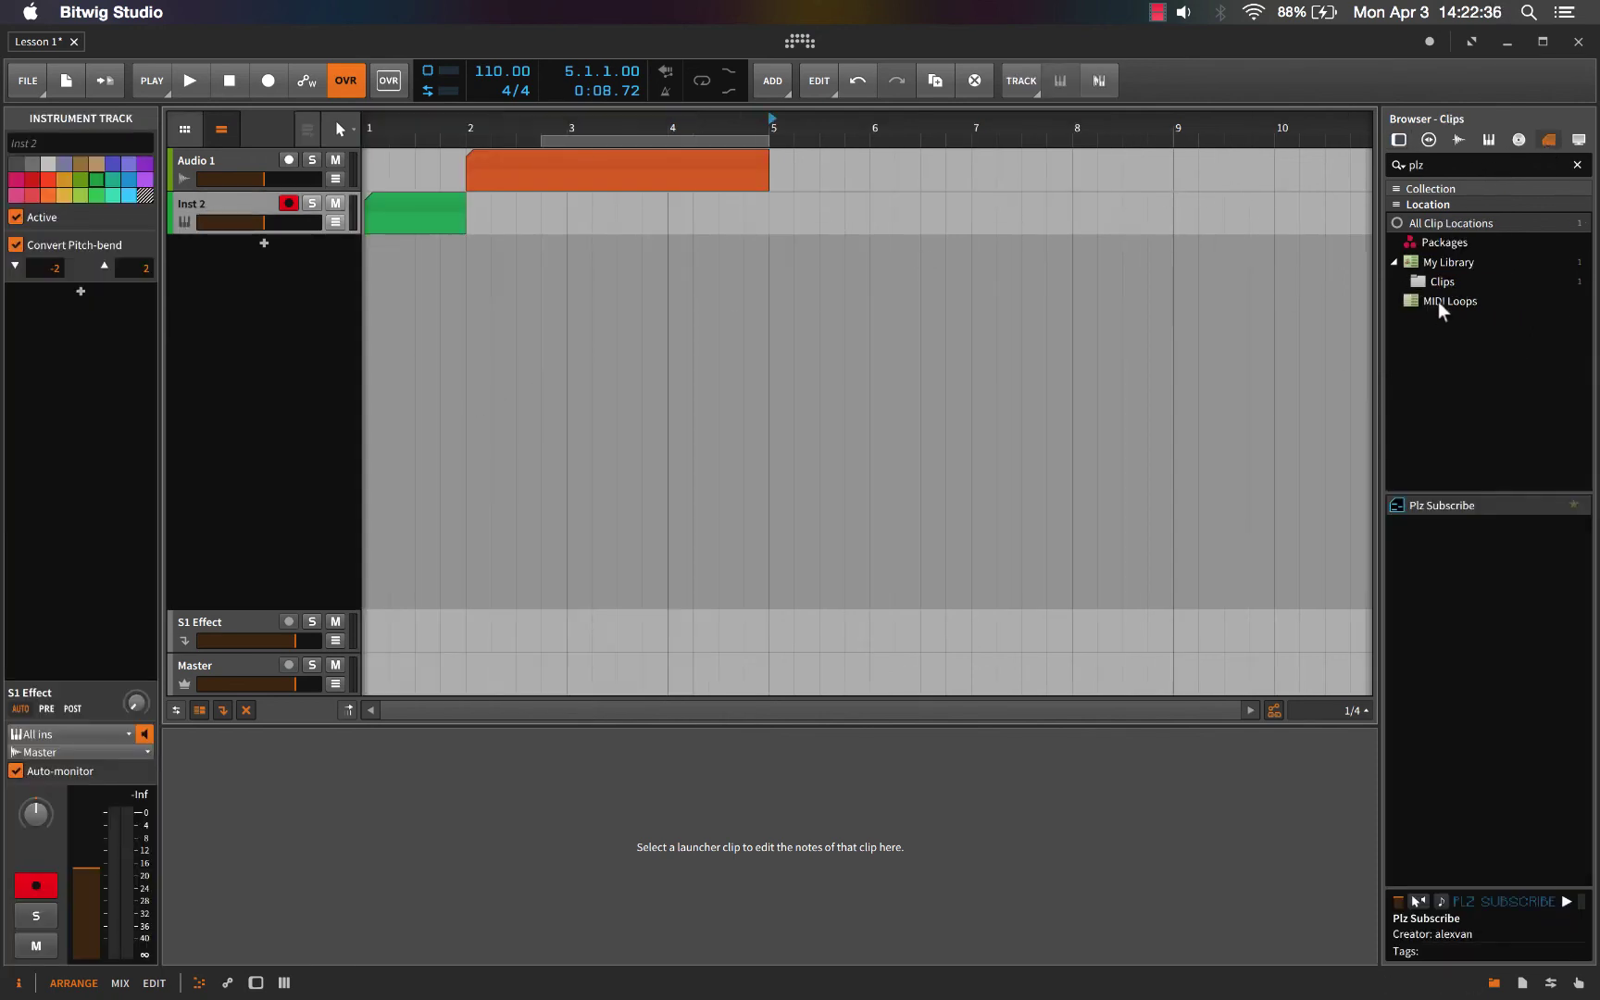
left_click_drag(1440, 507, 492, 248)
left_click(524, 253)
left_click(536, 292)
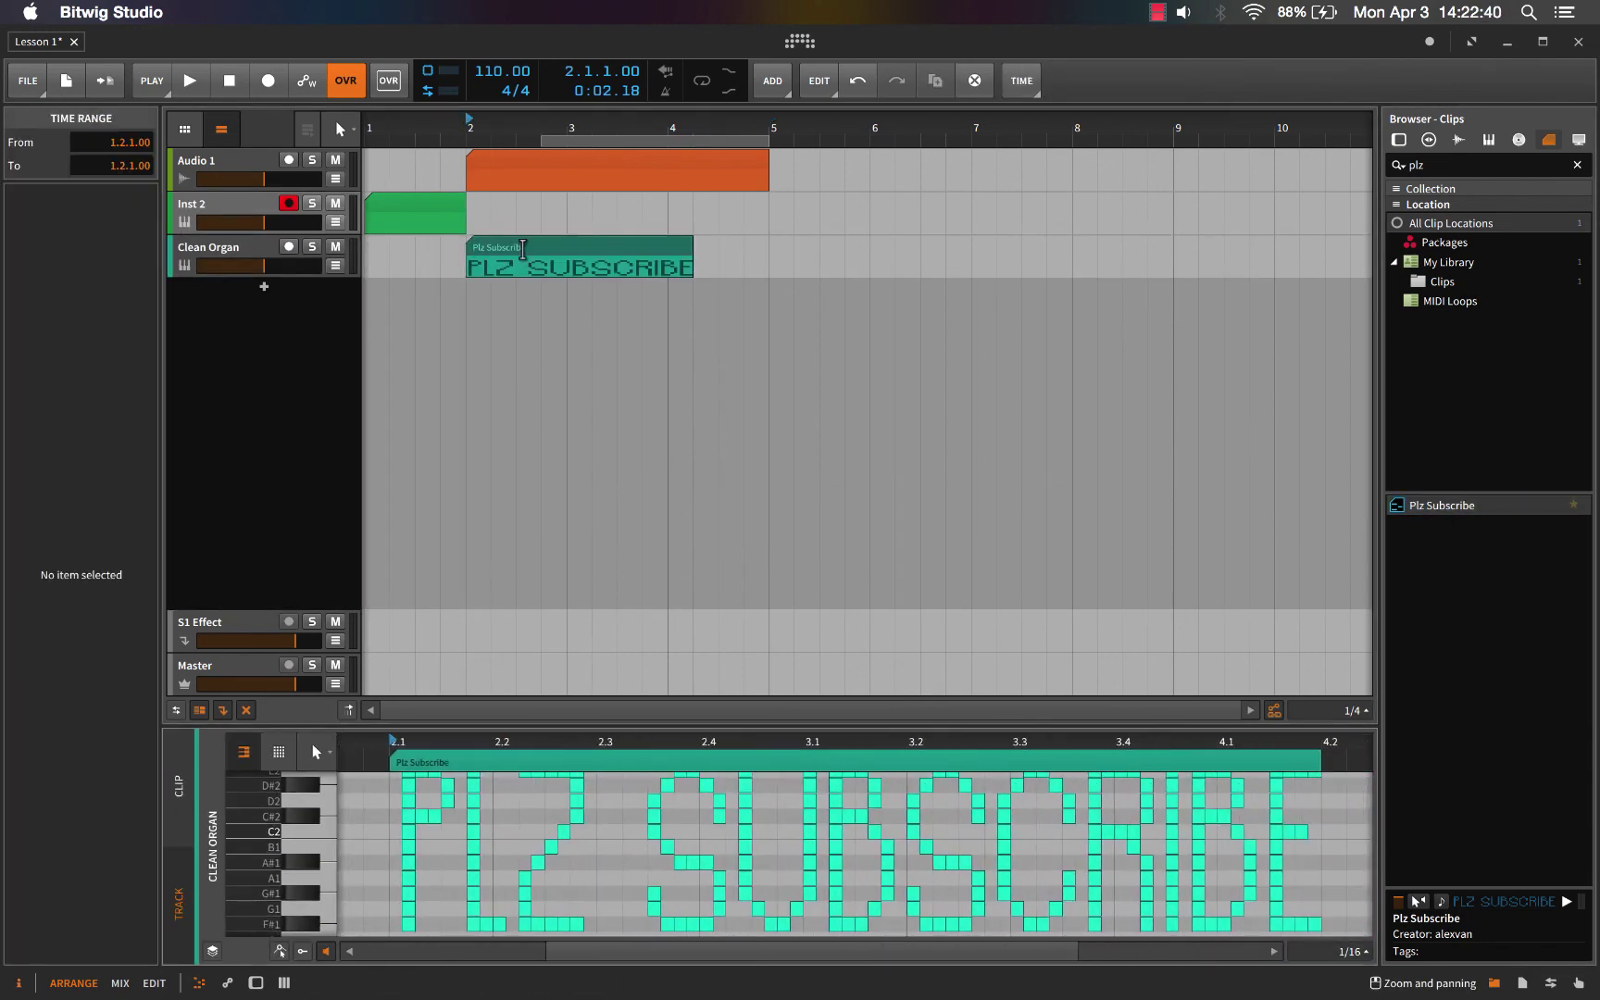
- Enlarge the note editor and scroll until the PLZ SUBSCRIBE notes are visible
left_click_drag(646, 728, 636, 514)
scroll(646, 614, "up", 5)
scroll(649, 616, "right", 2)
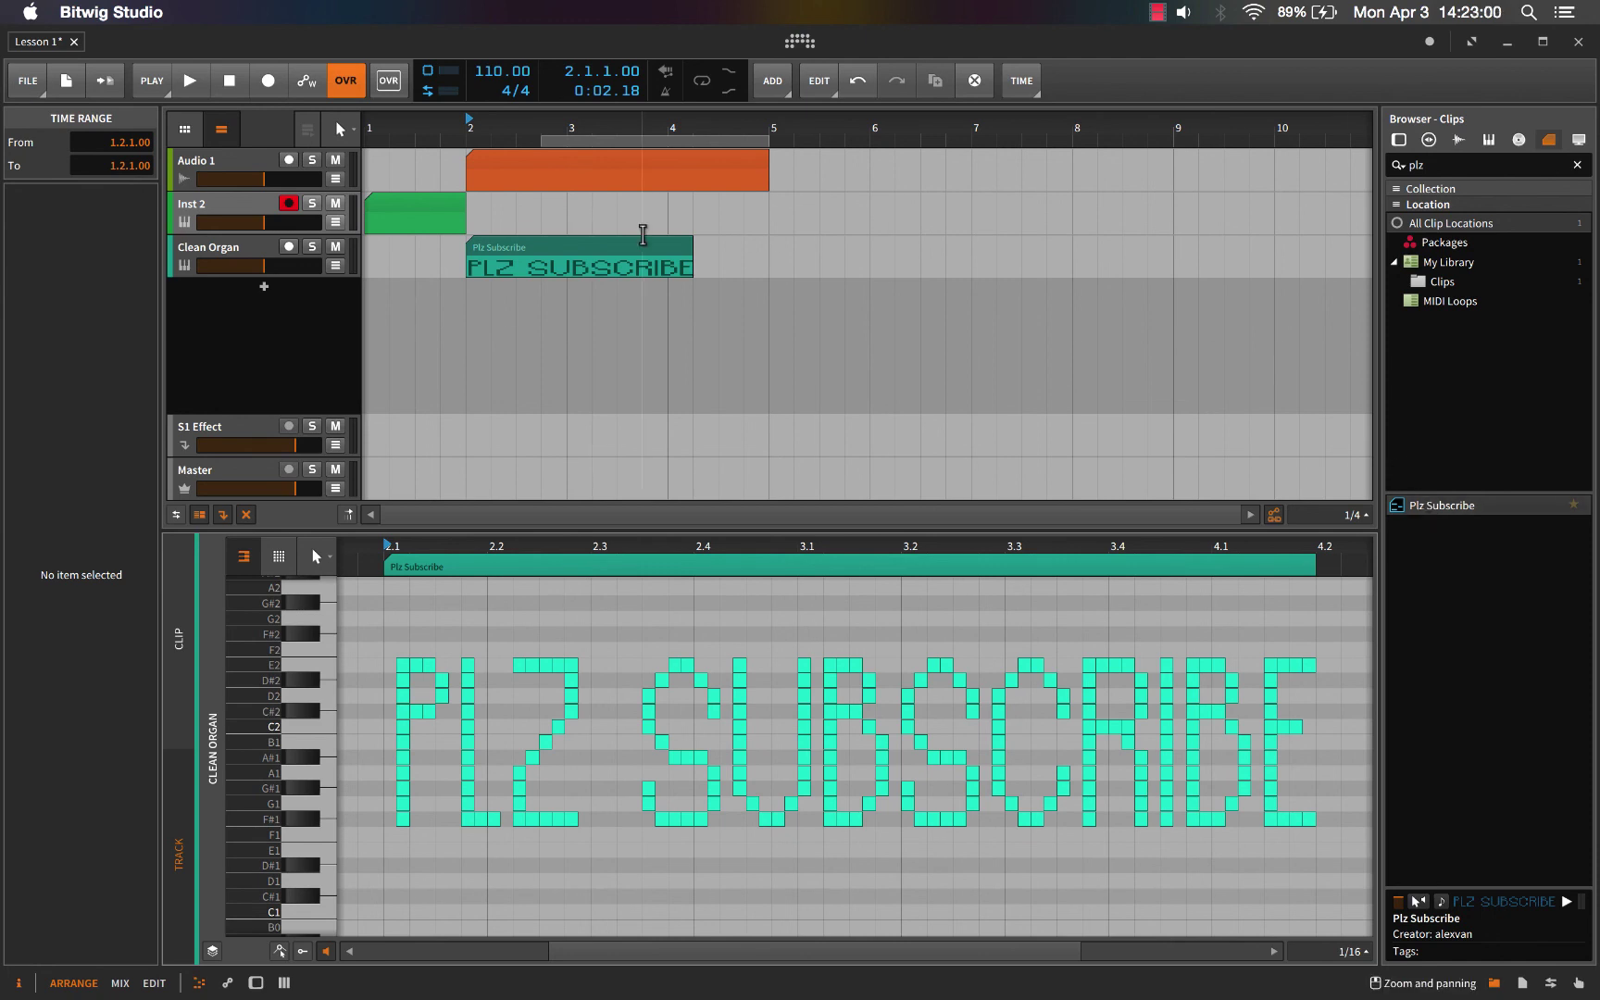
- Select the Plz Subscribe clip and show the Clean Organ track's devices
left_click(525, 263)
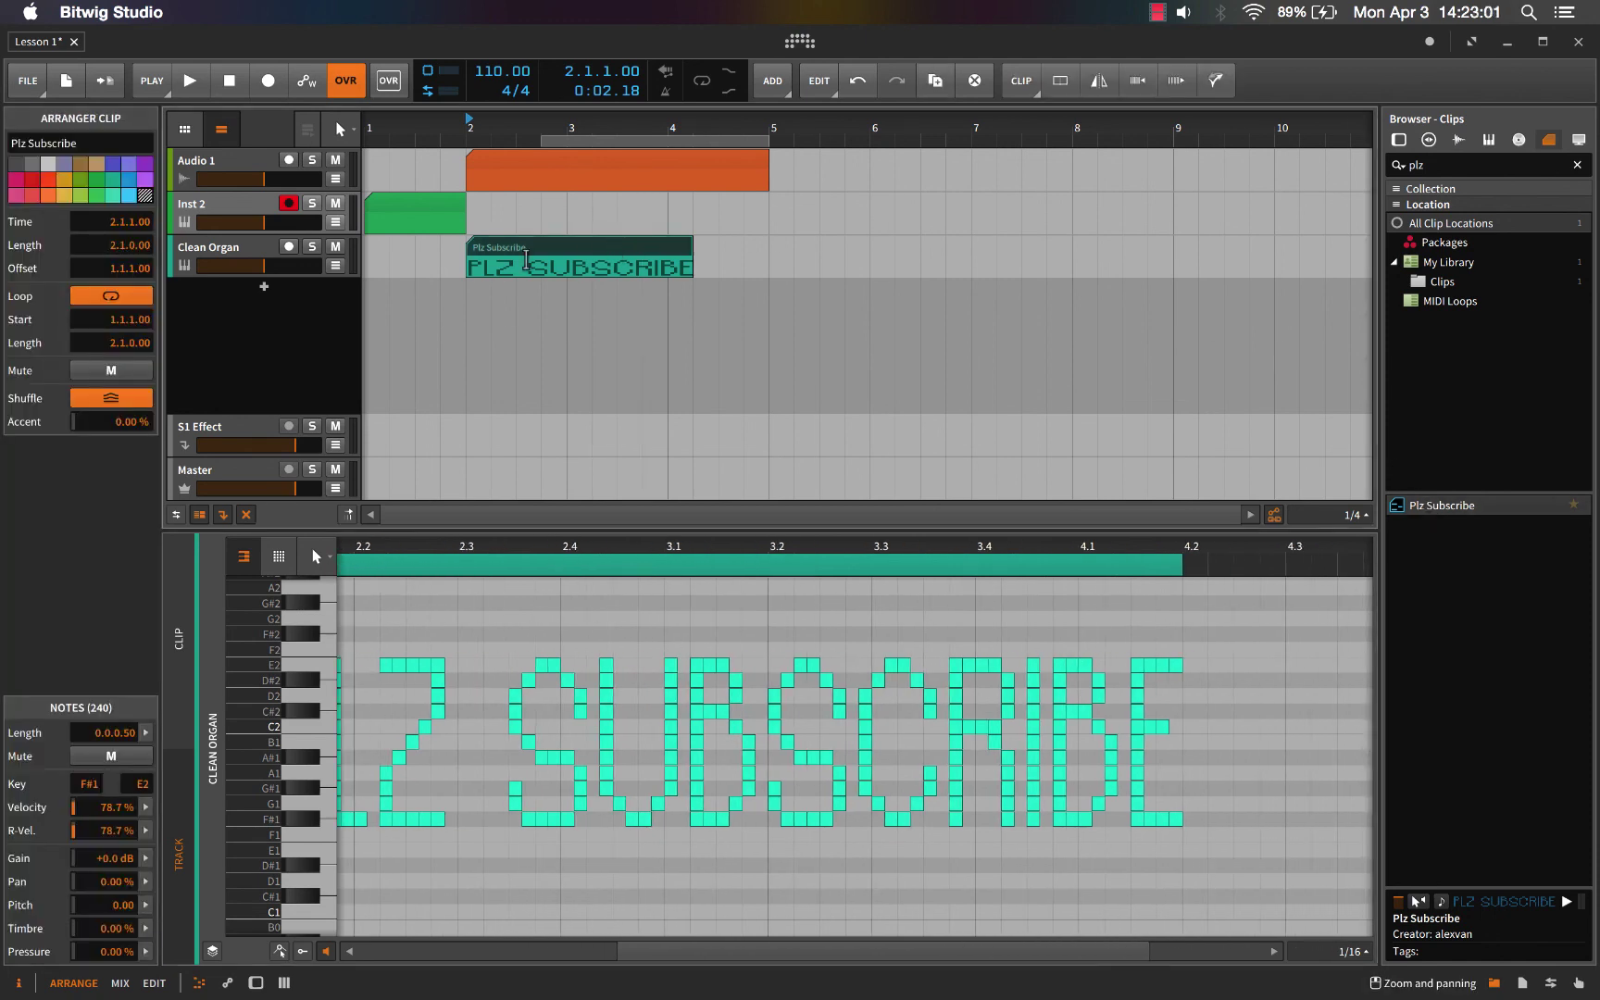
double_click(222, 255)
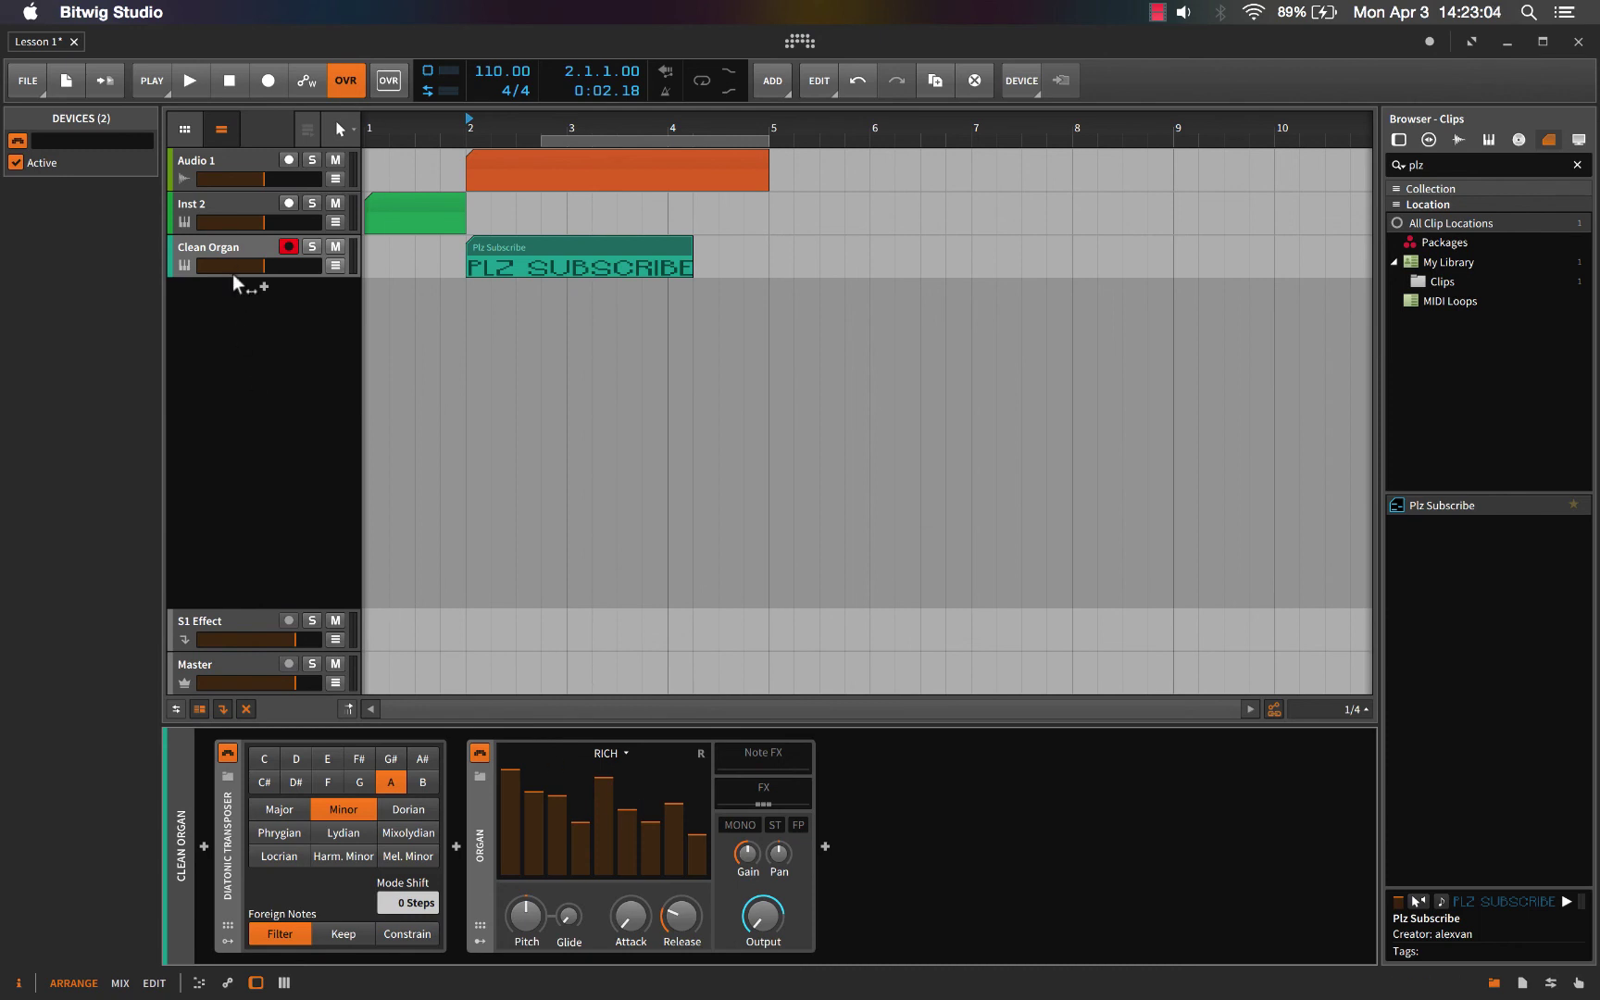
left_click(504, 256)
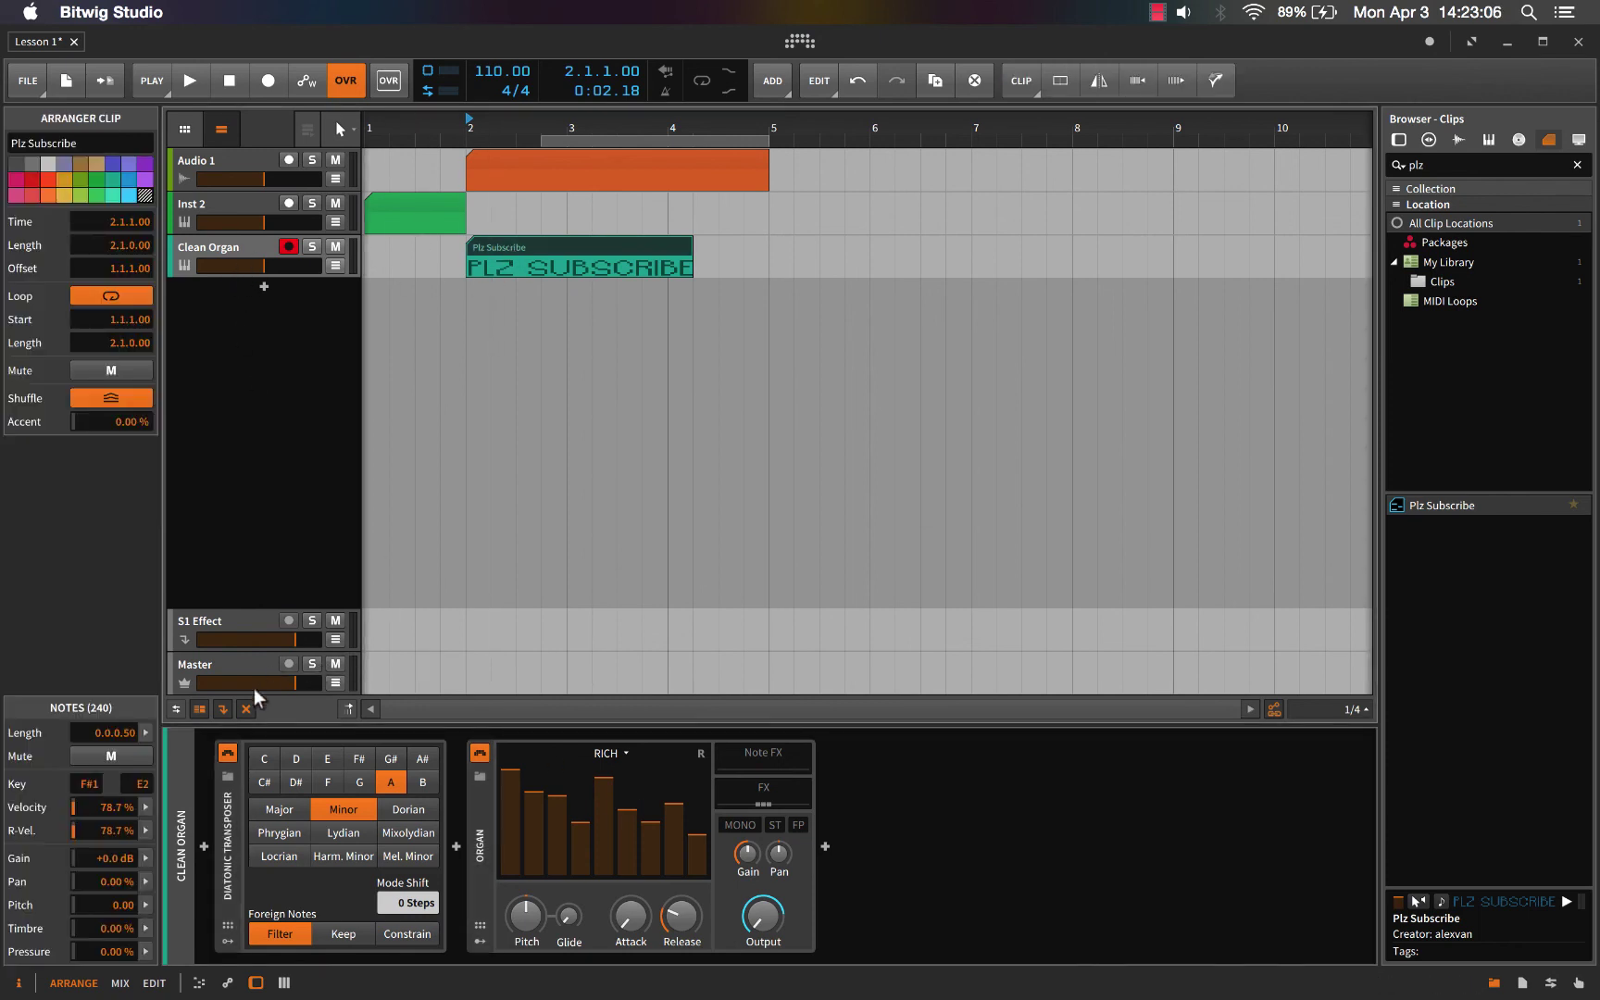
left_click(226, 753)
left_click(463, 284)
- Open the clip's notes in the editor, then play it and stop at 4.3.2.88
left_click(491, 267)
double_click(491, 267)
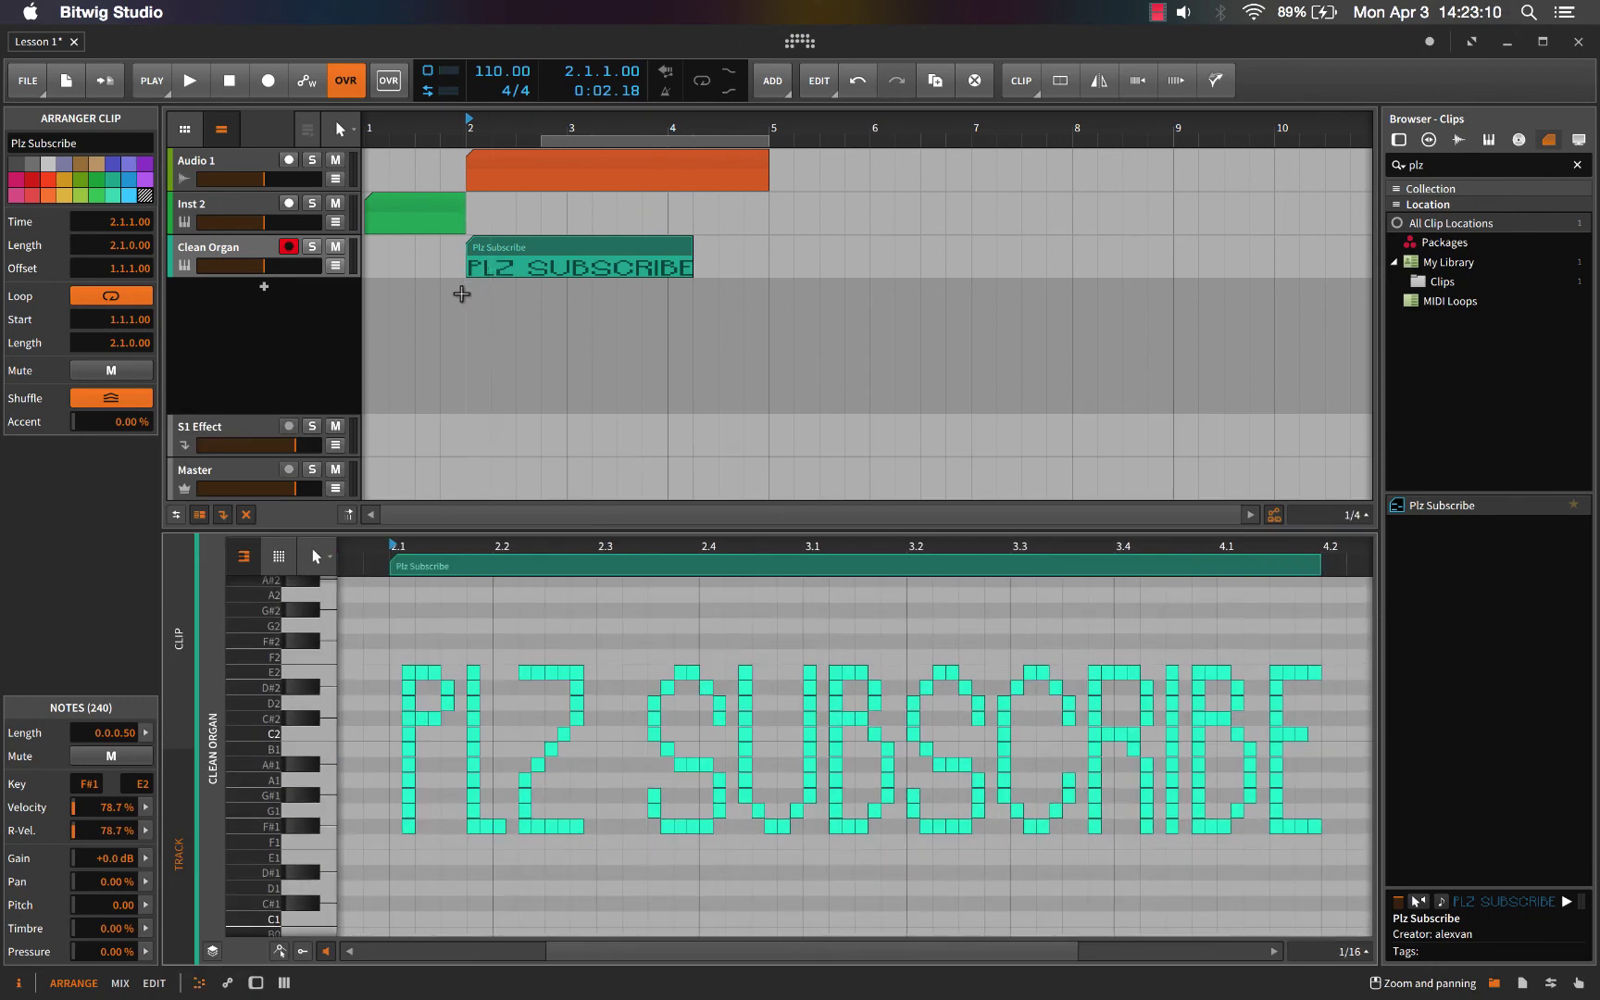
left_click(462, 294)
key("space")
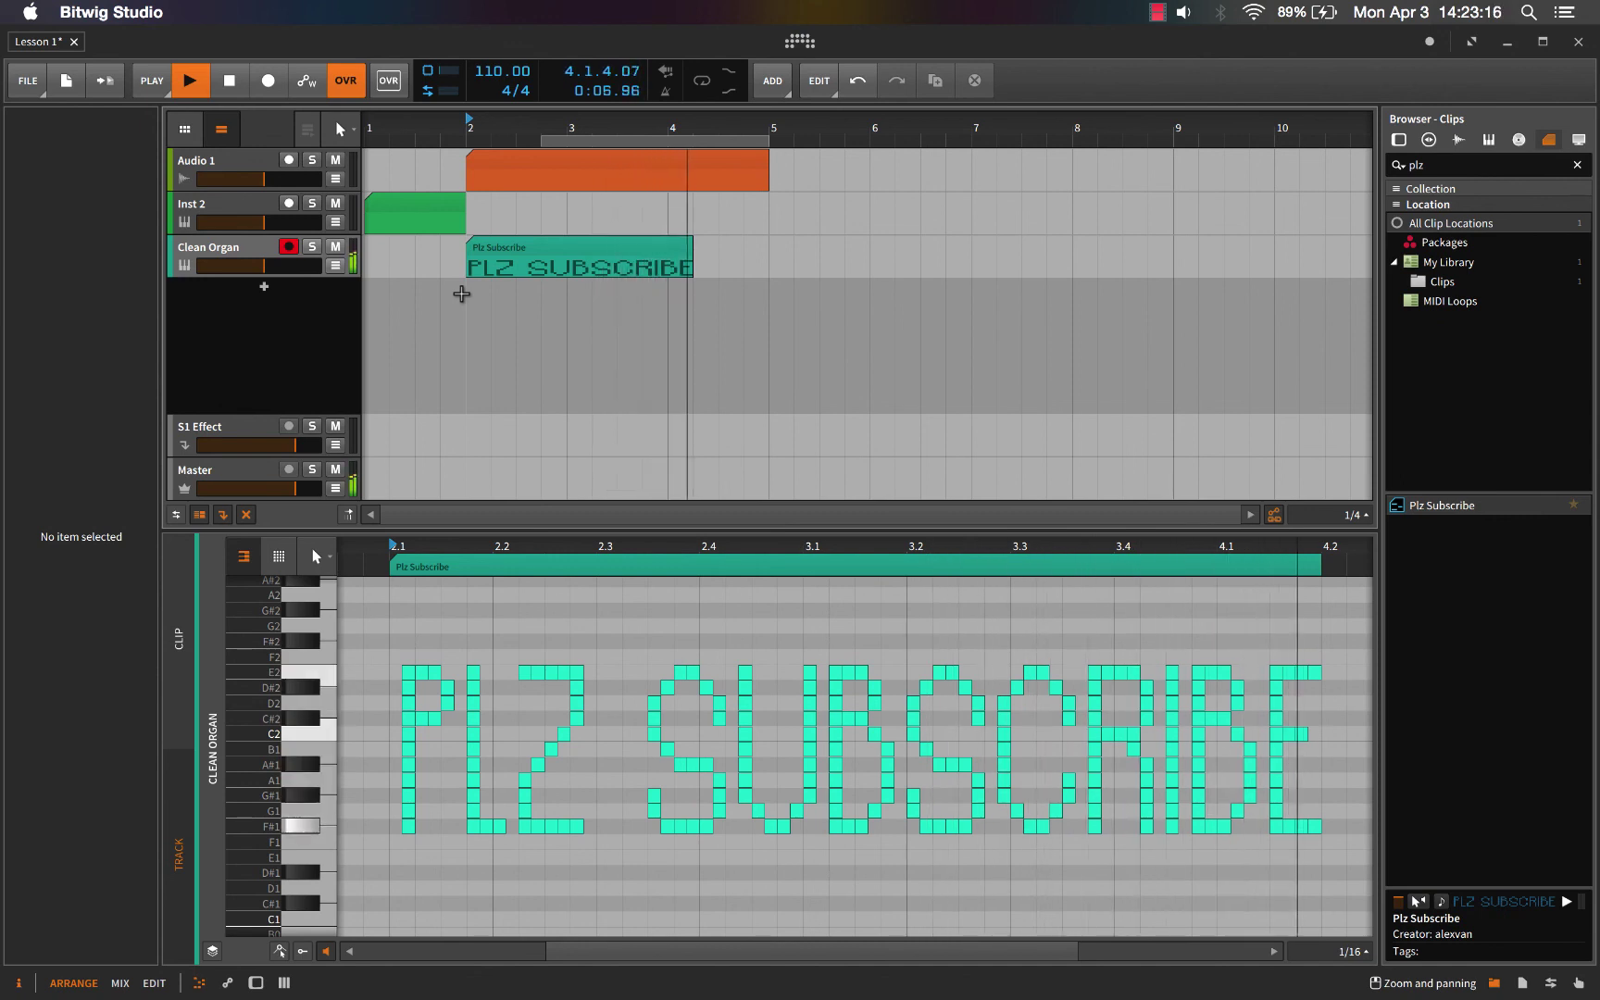
key("space")
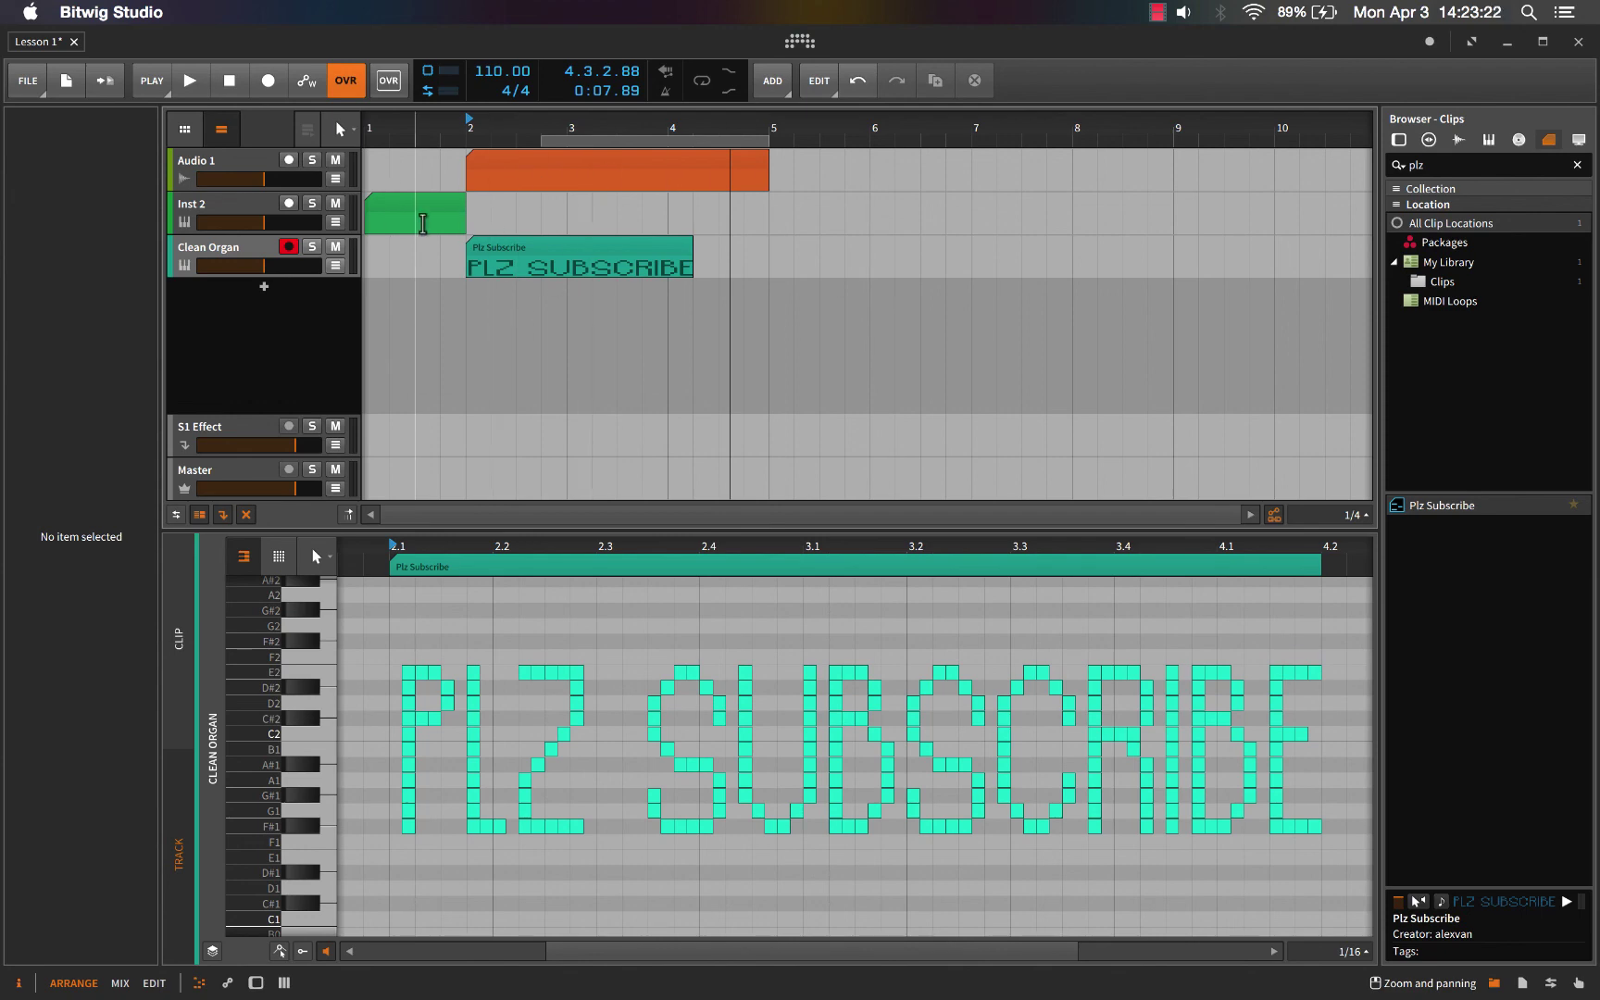
- Try a time selection across the Plz Subscribe clip, then clear it
left_click(503, 250)
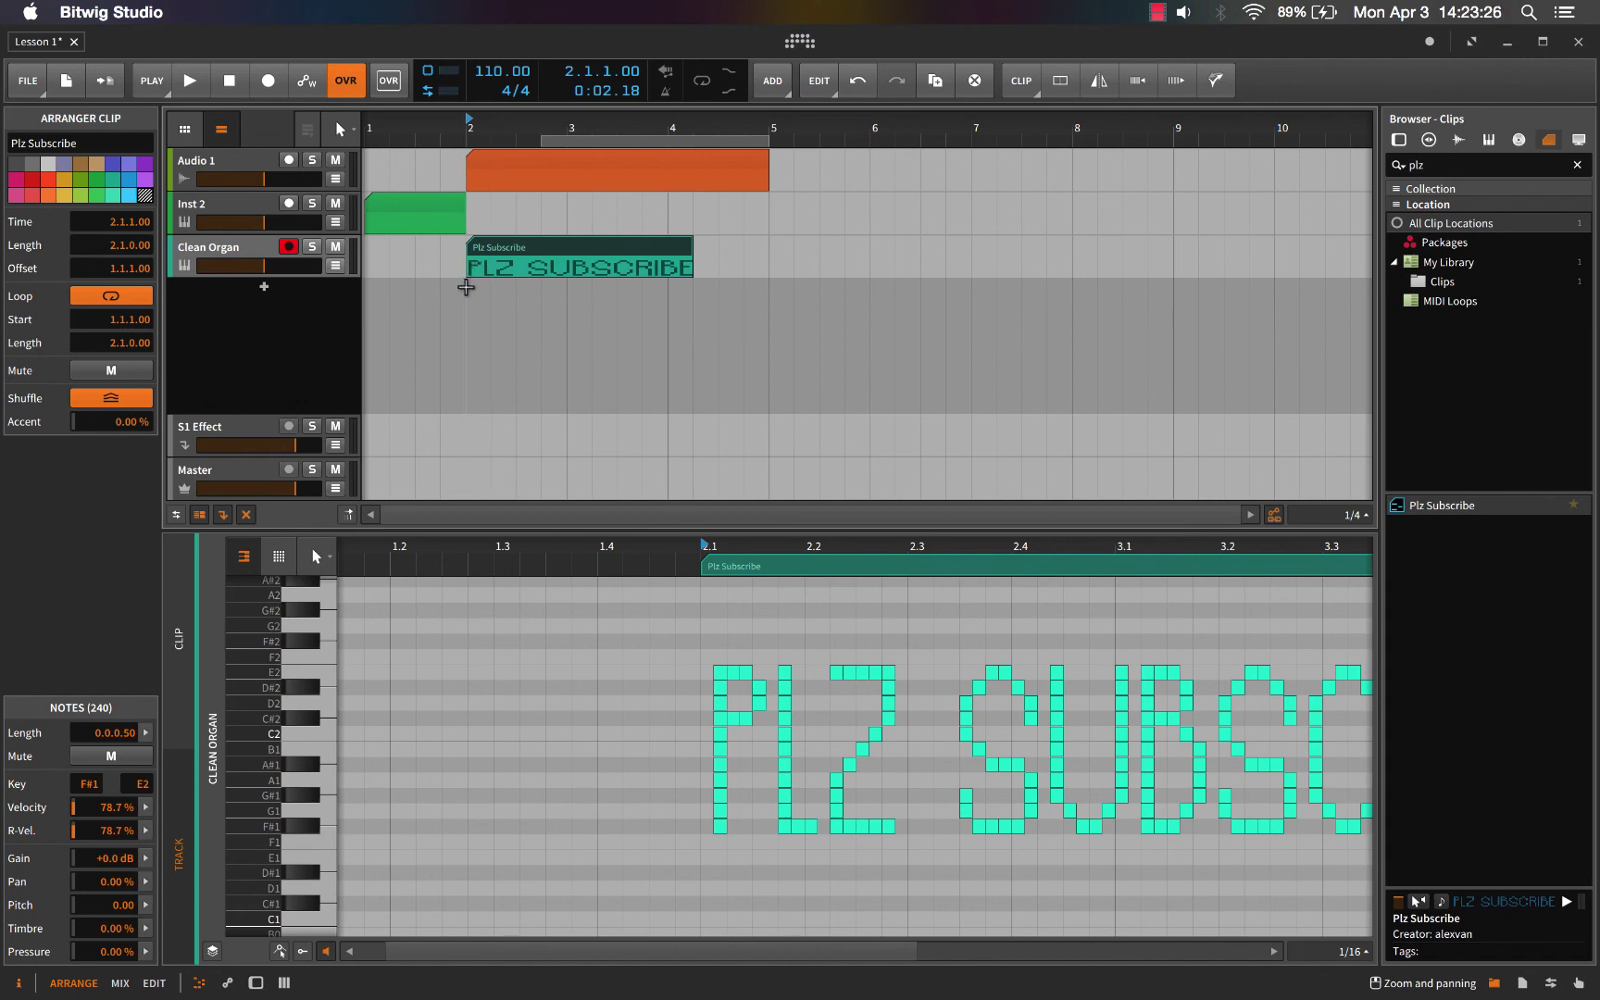
left_click(476, 256)
left_click_drag(476, 256, 693, 247)
scroll(809, 606, "right", 5)
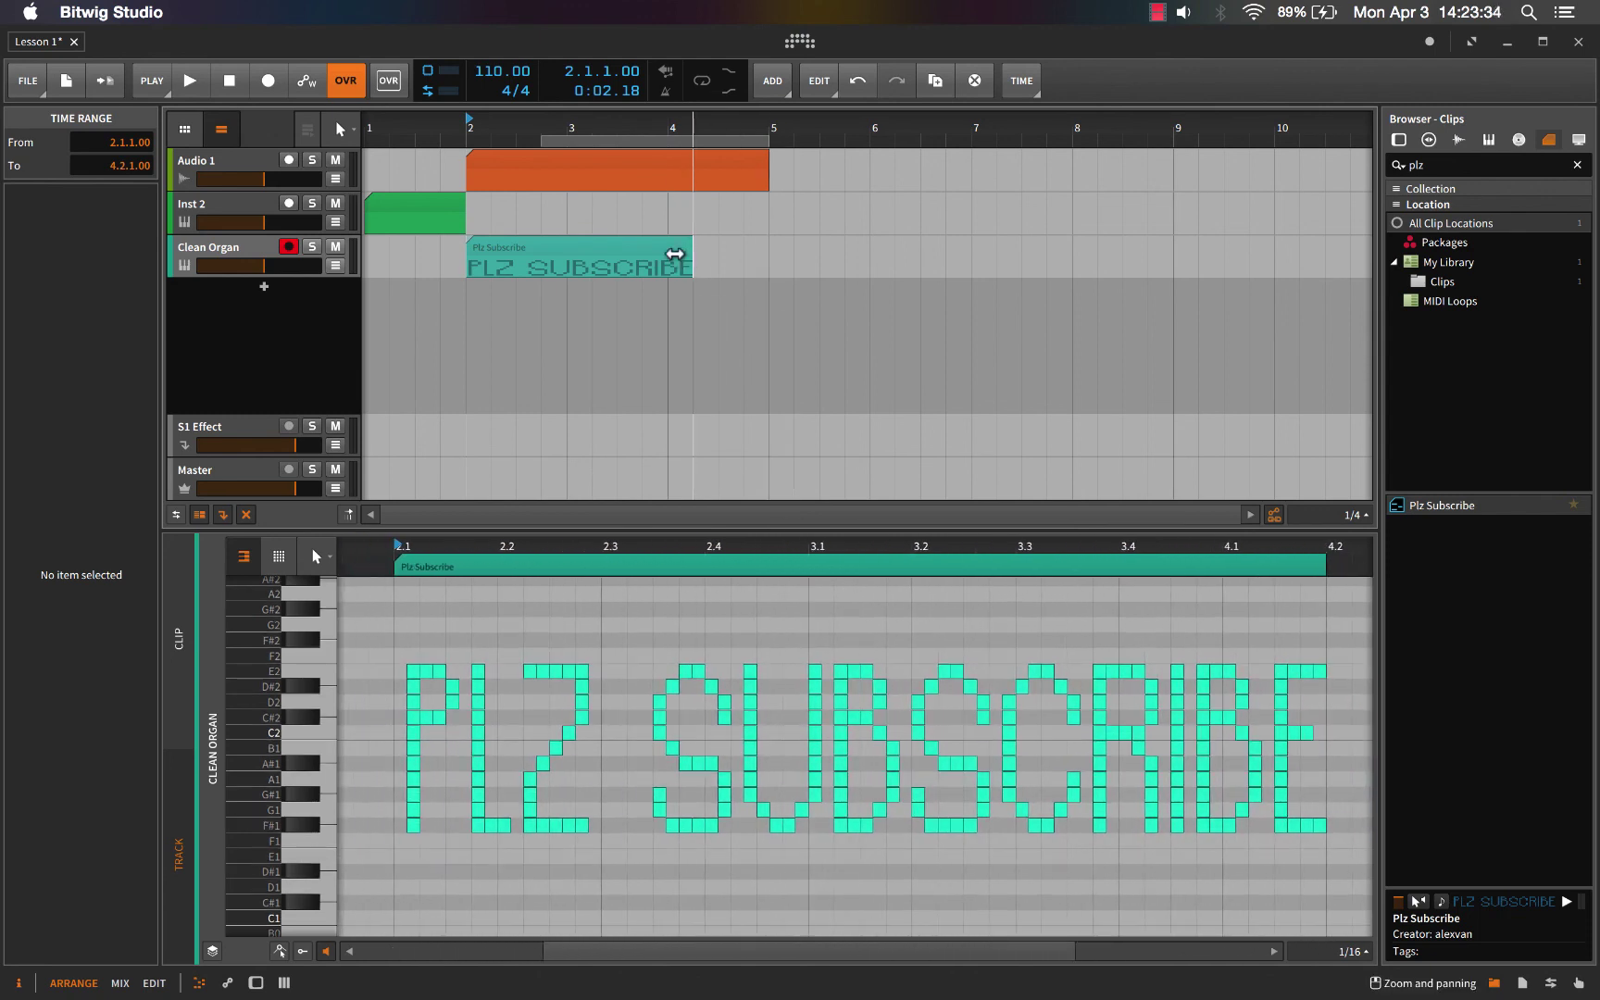
left_click(555, 248)
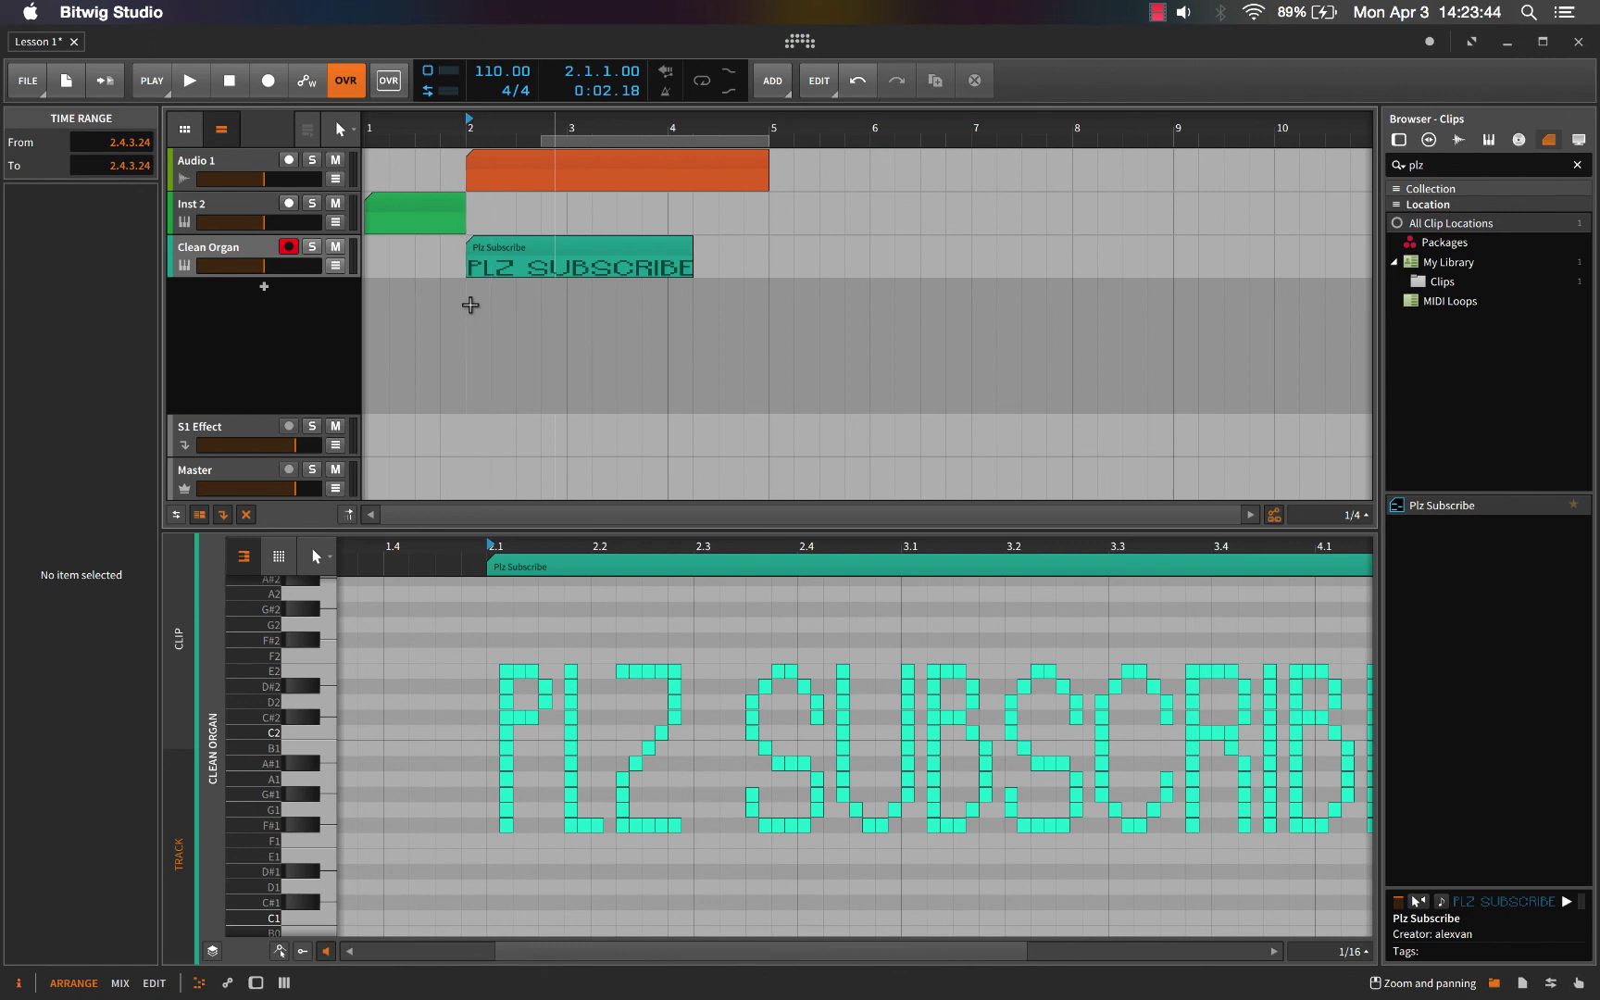
left_click(466, 302)
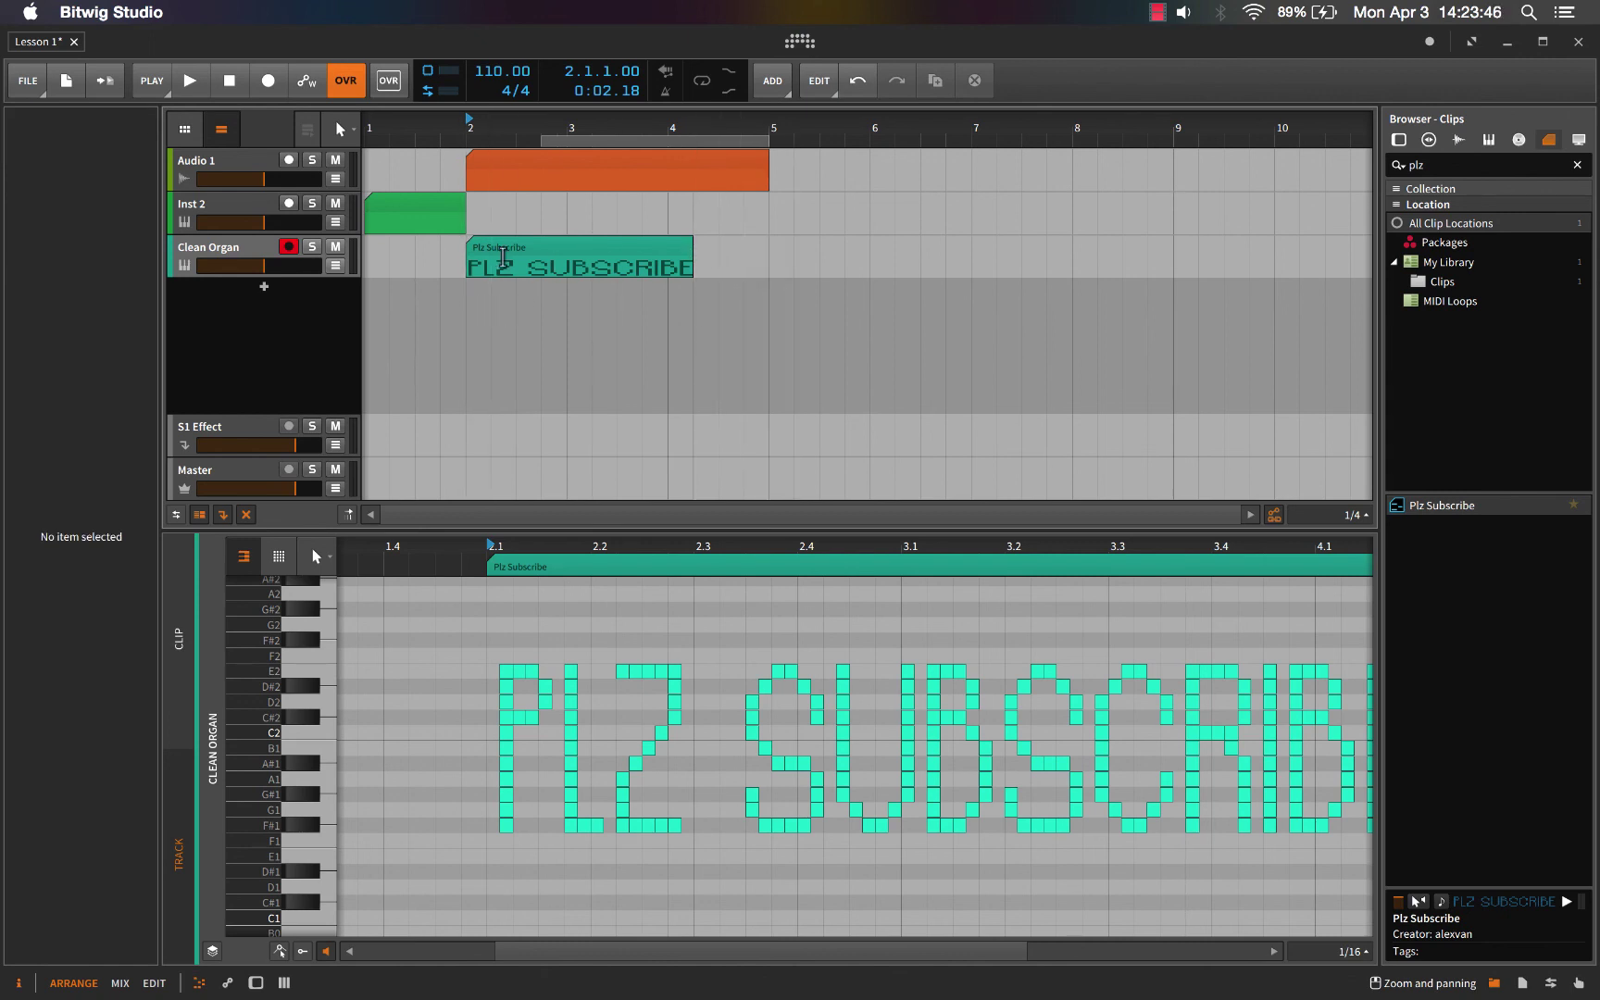
- Lower the editor divider and scroll the piano roll to fit all 240 notes
left_click(524, 259)
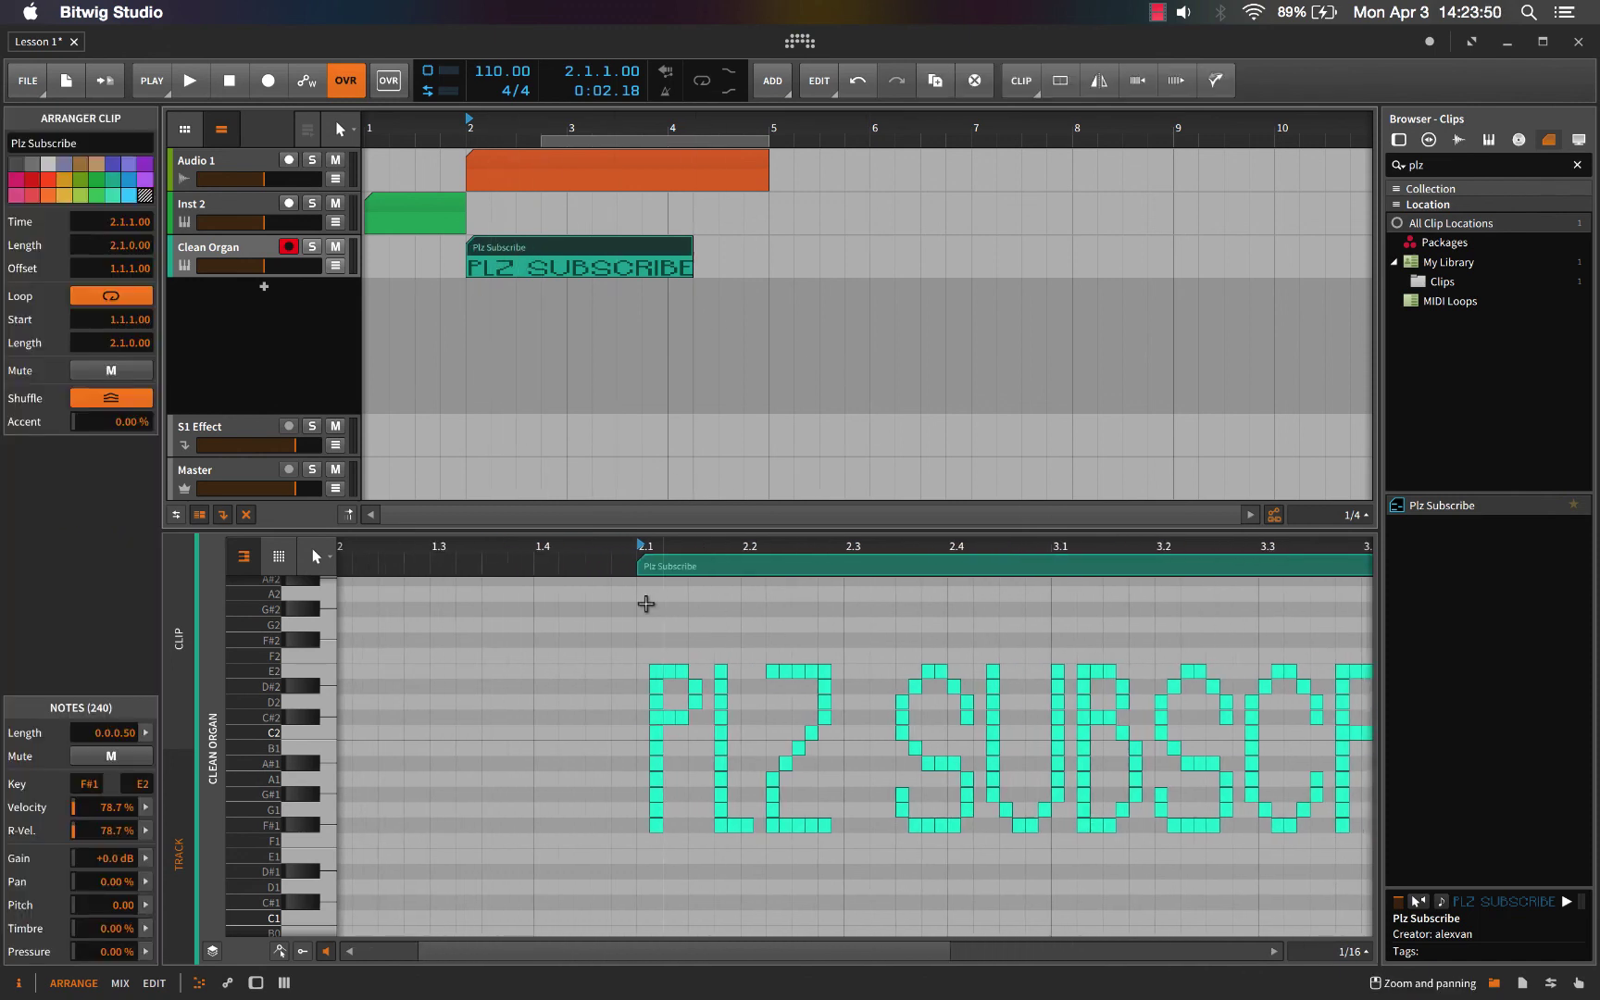
left_click_drag(639, 531, 630, 695)
scroll(700, 824, "down", 3)
scroll(700, 824, "right", 5)
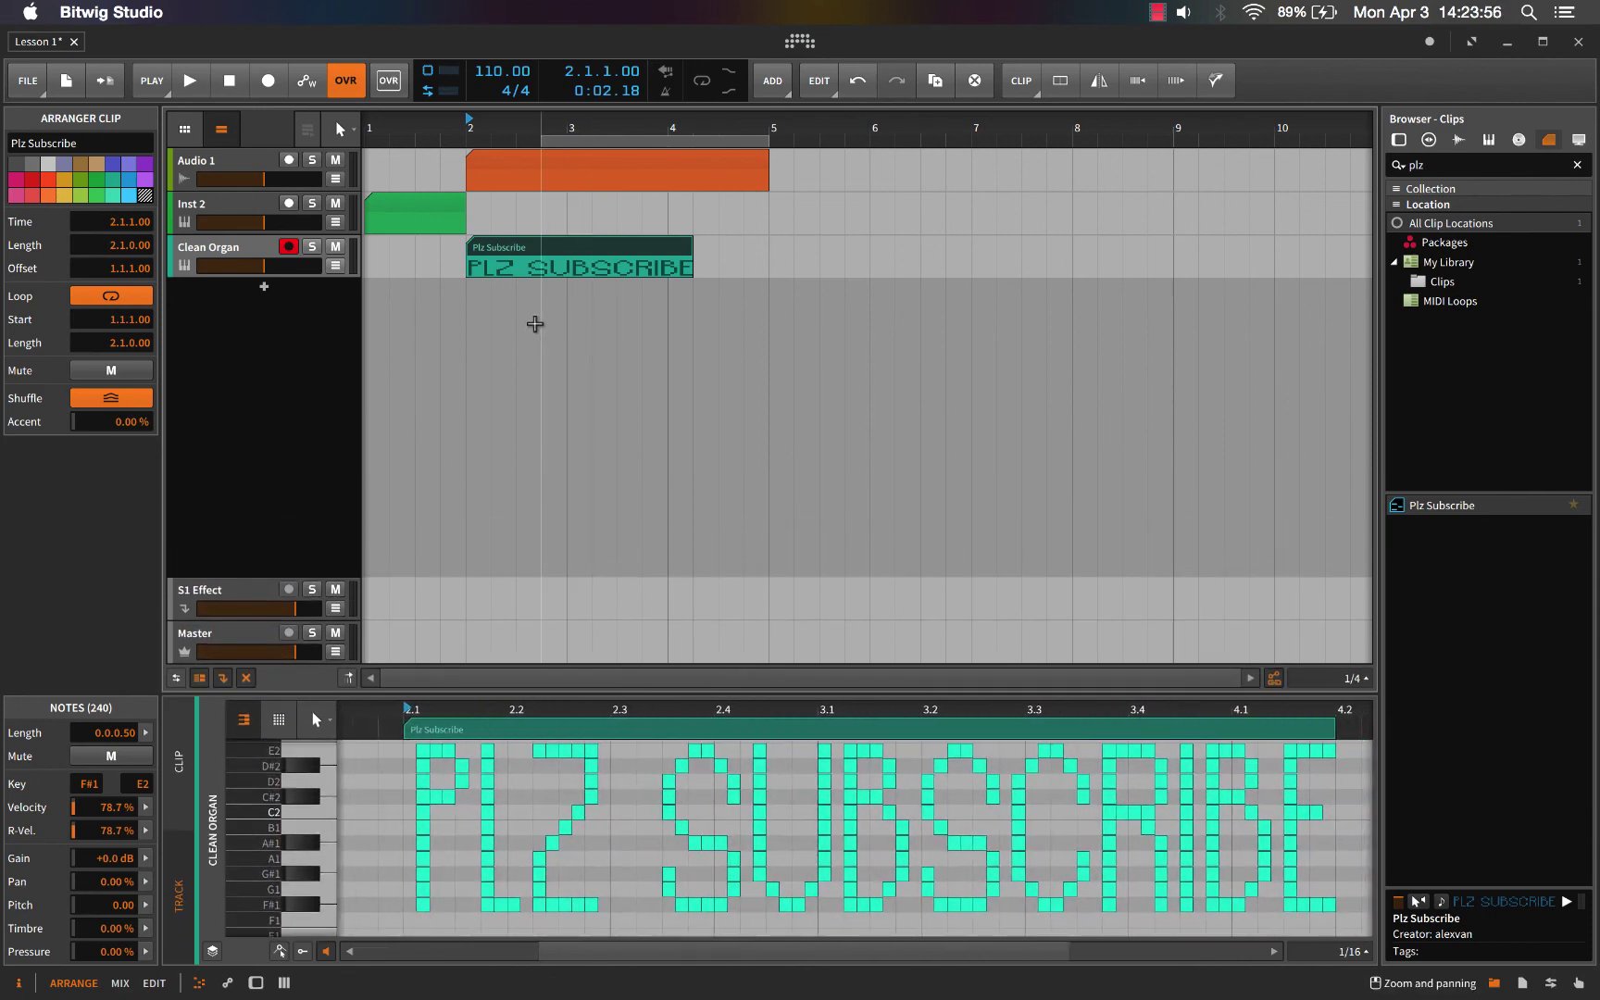
- Move the play position through bars 4.3, 2.2, 2 and 5, ending at 4.1.1.00
left_click(469, 307)
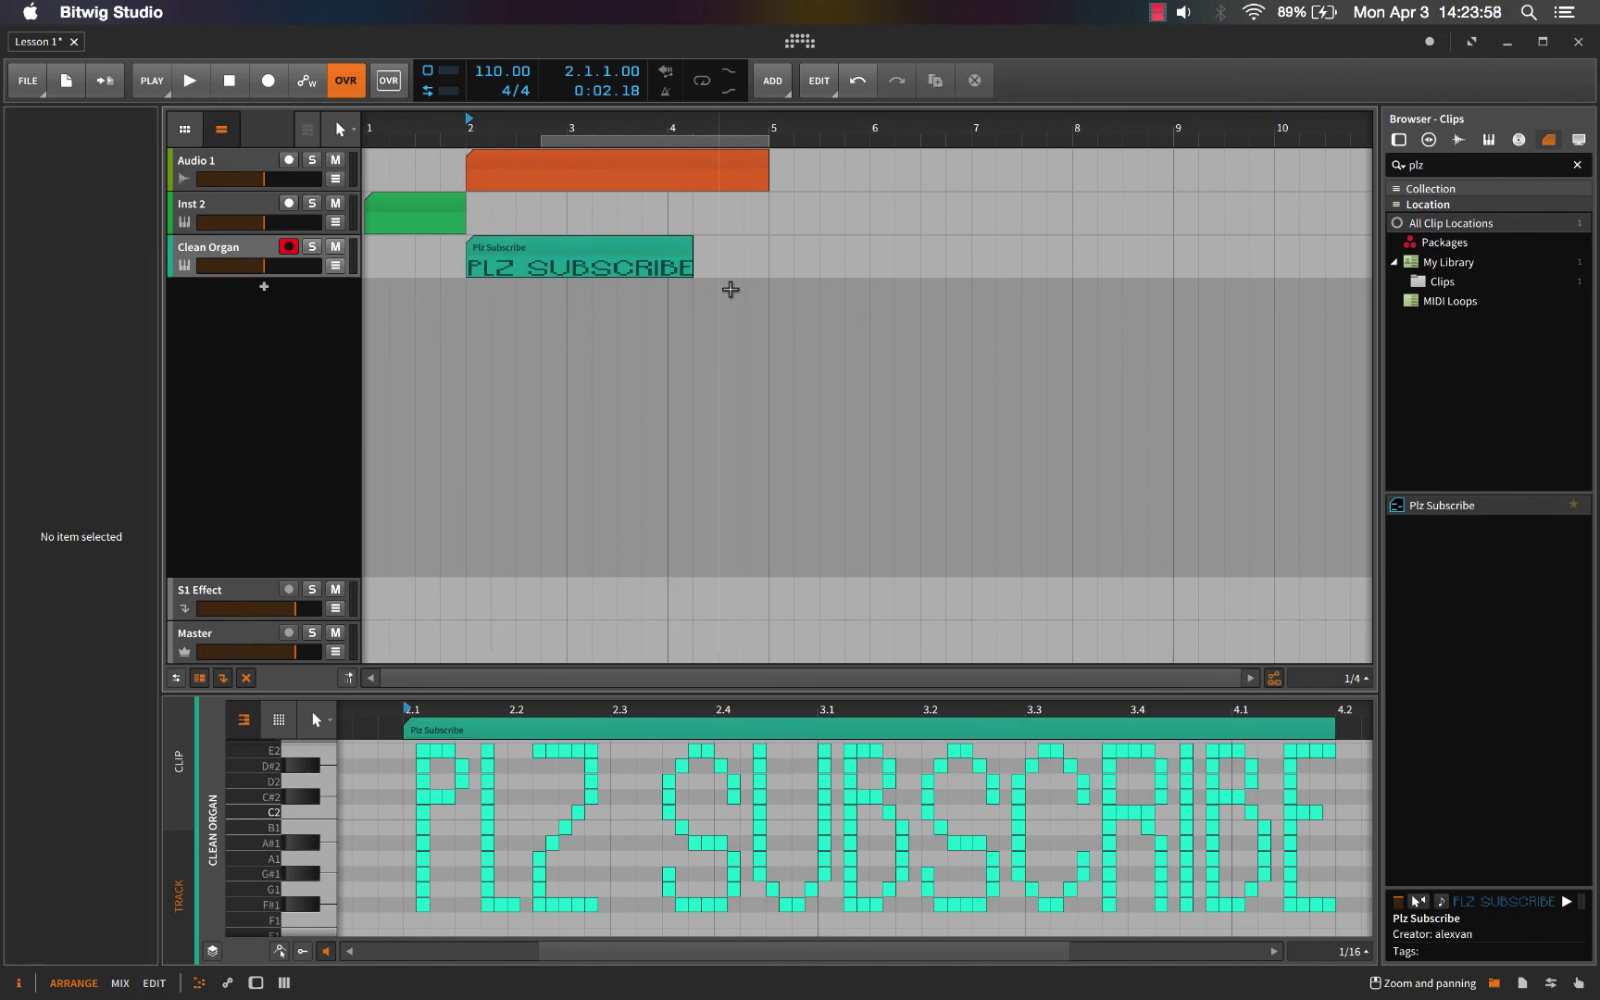
left_click(719, 266)
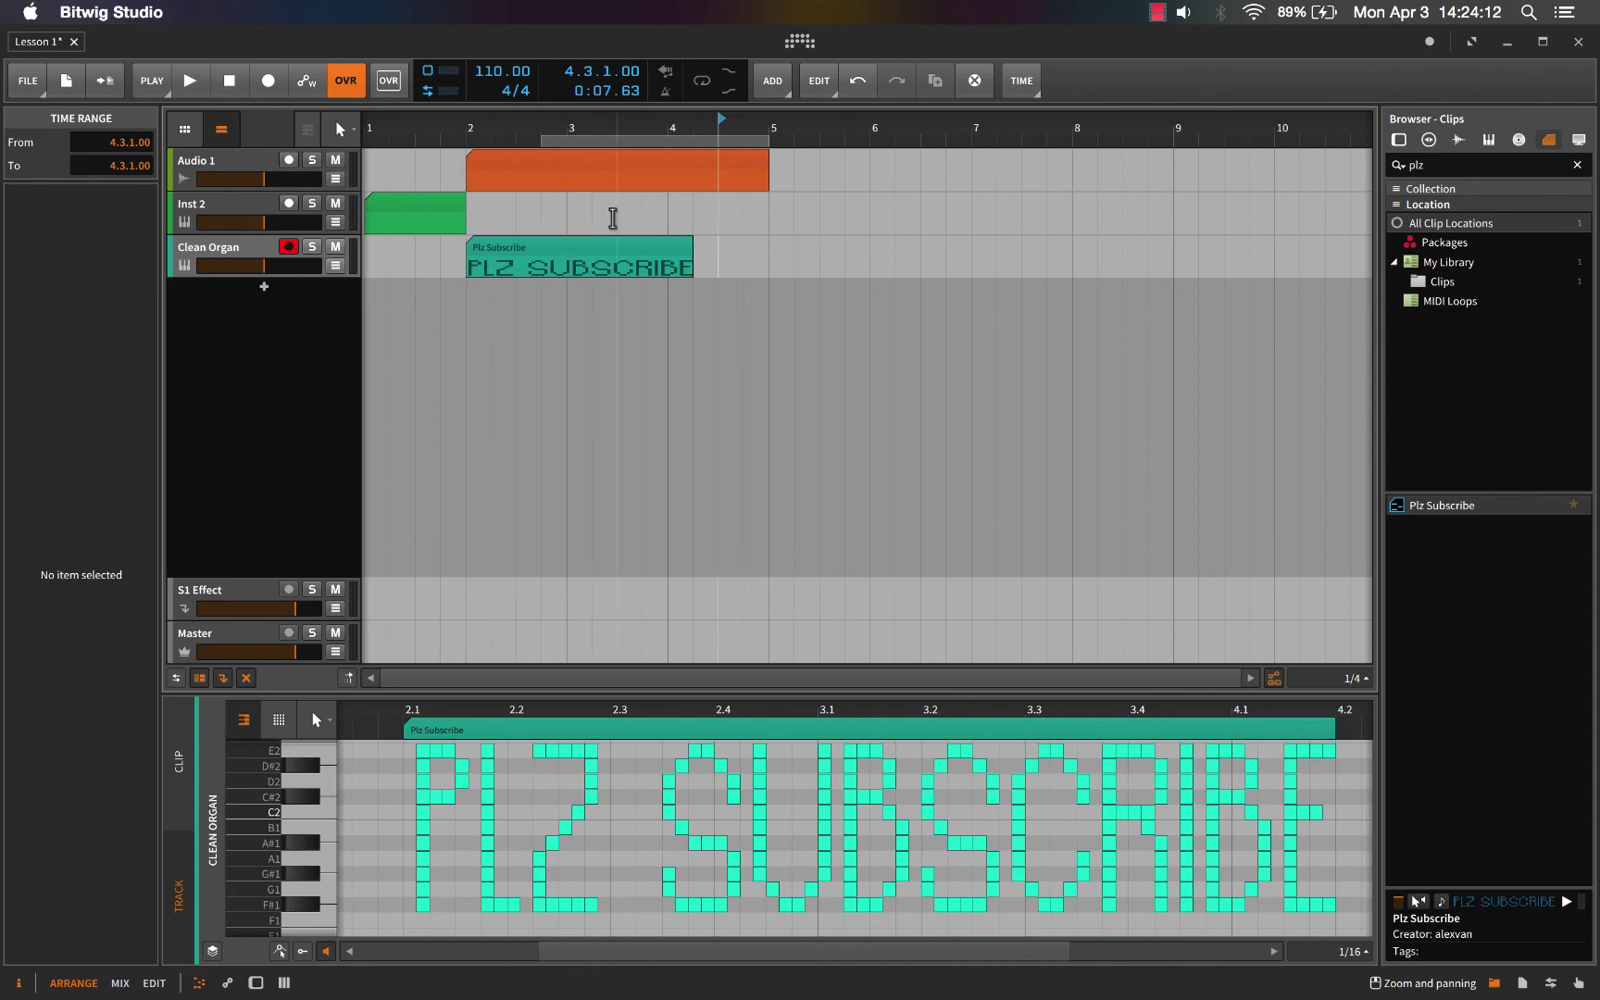
left_click(488, 209)
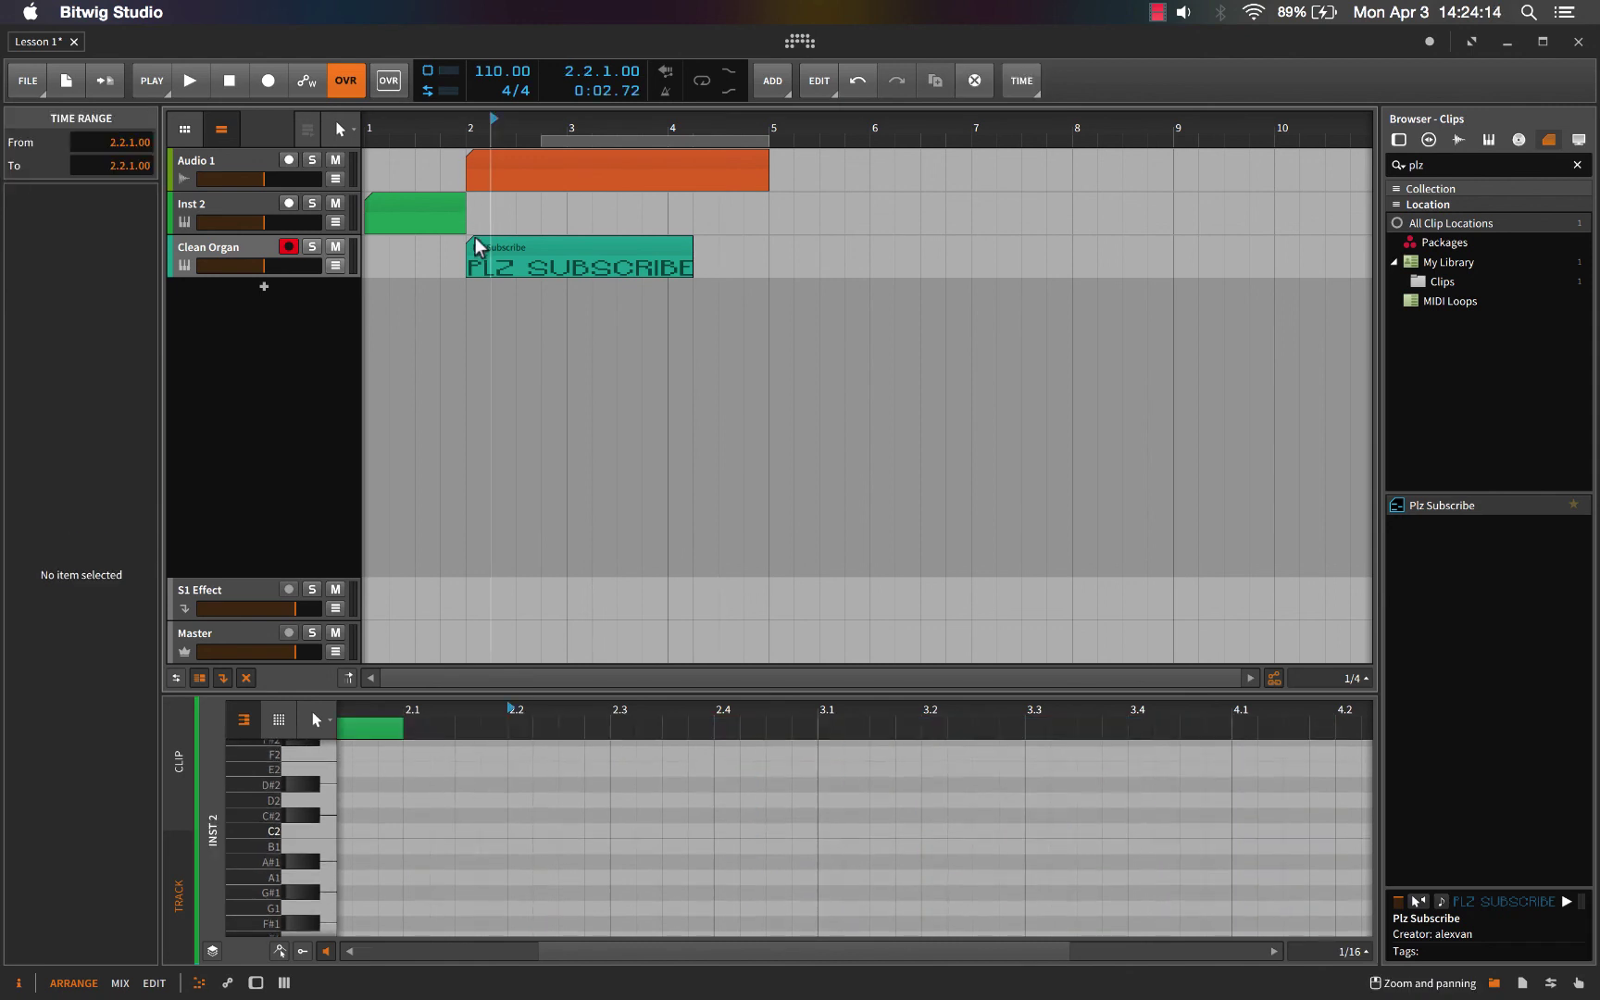
left_click(467, 292)
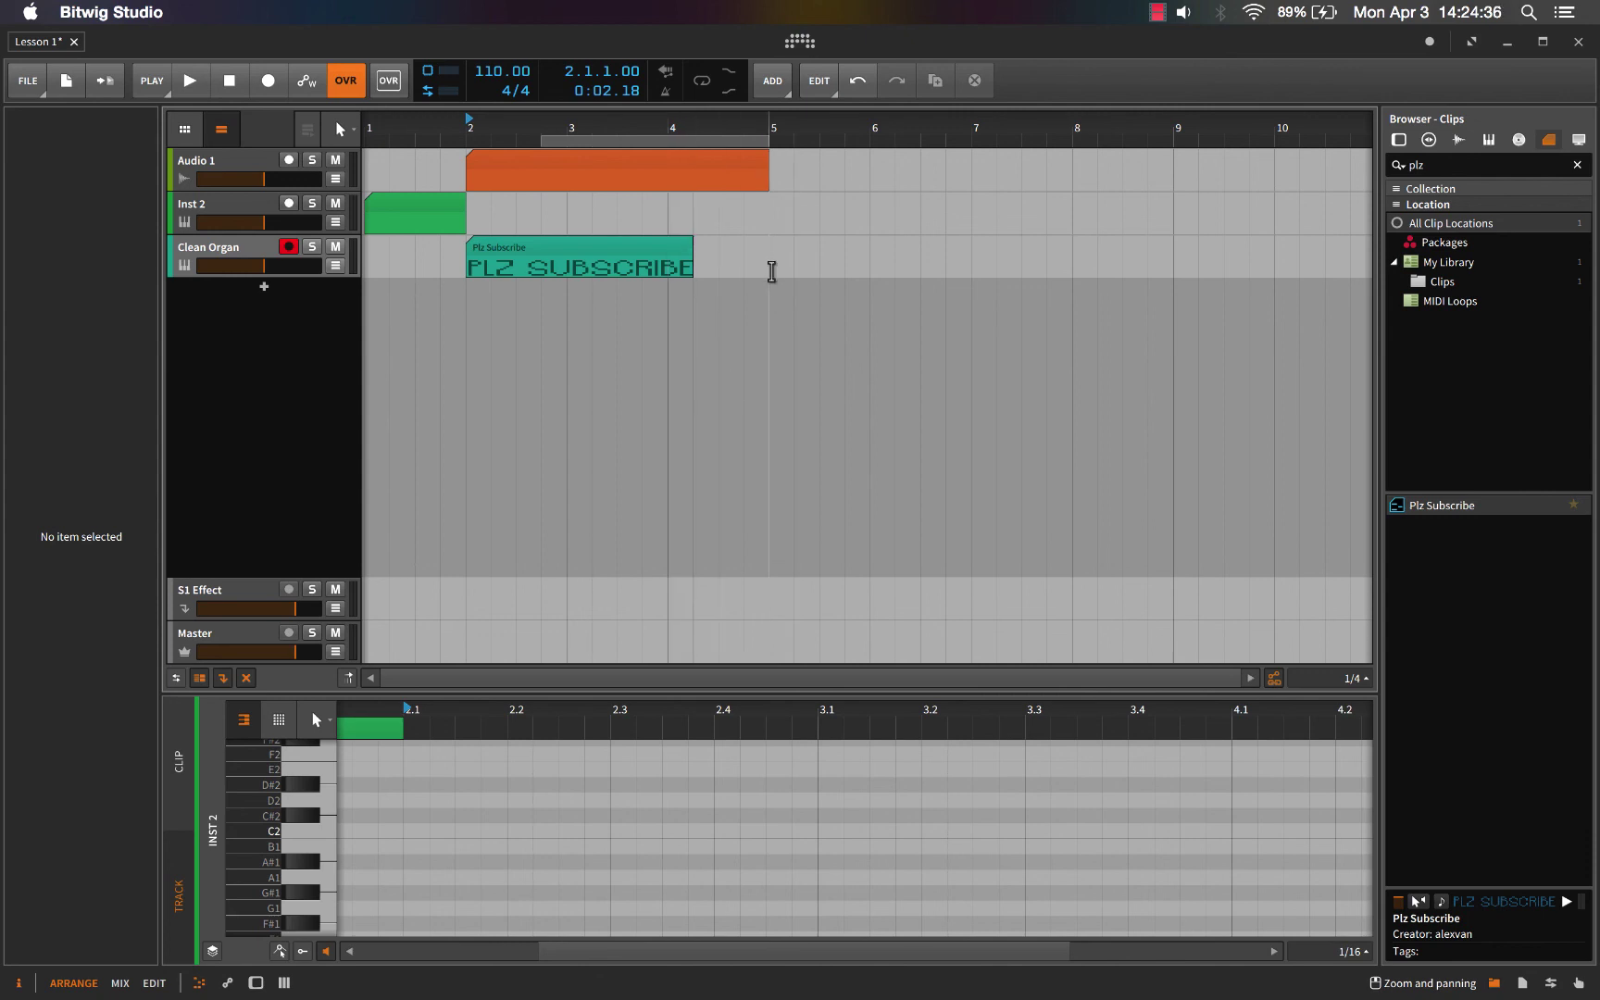
left_click(772, 268)
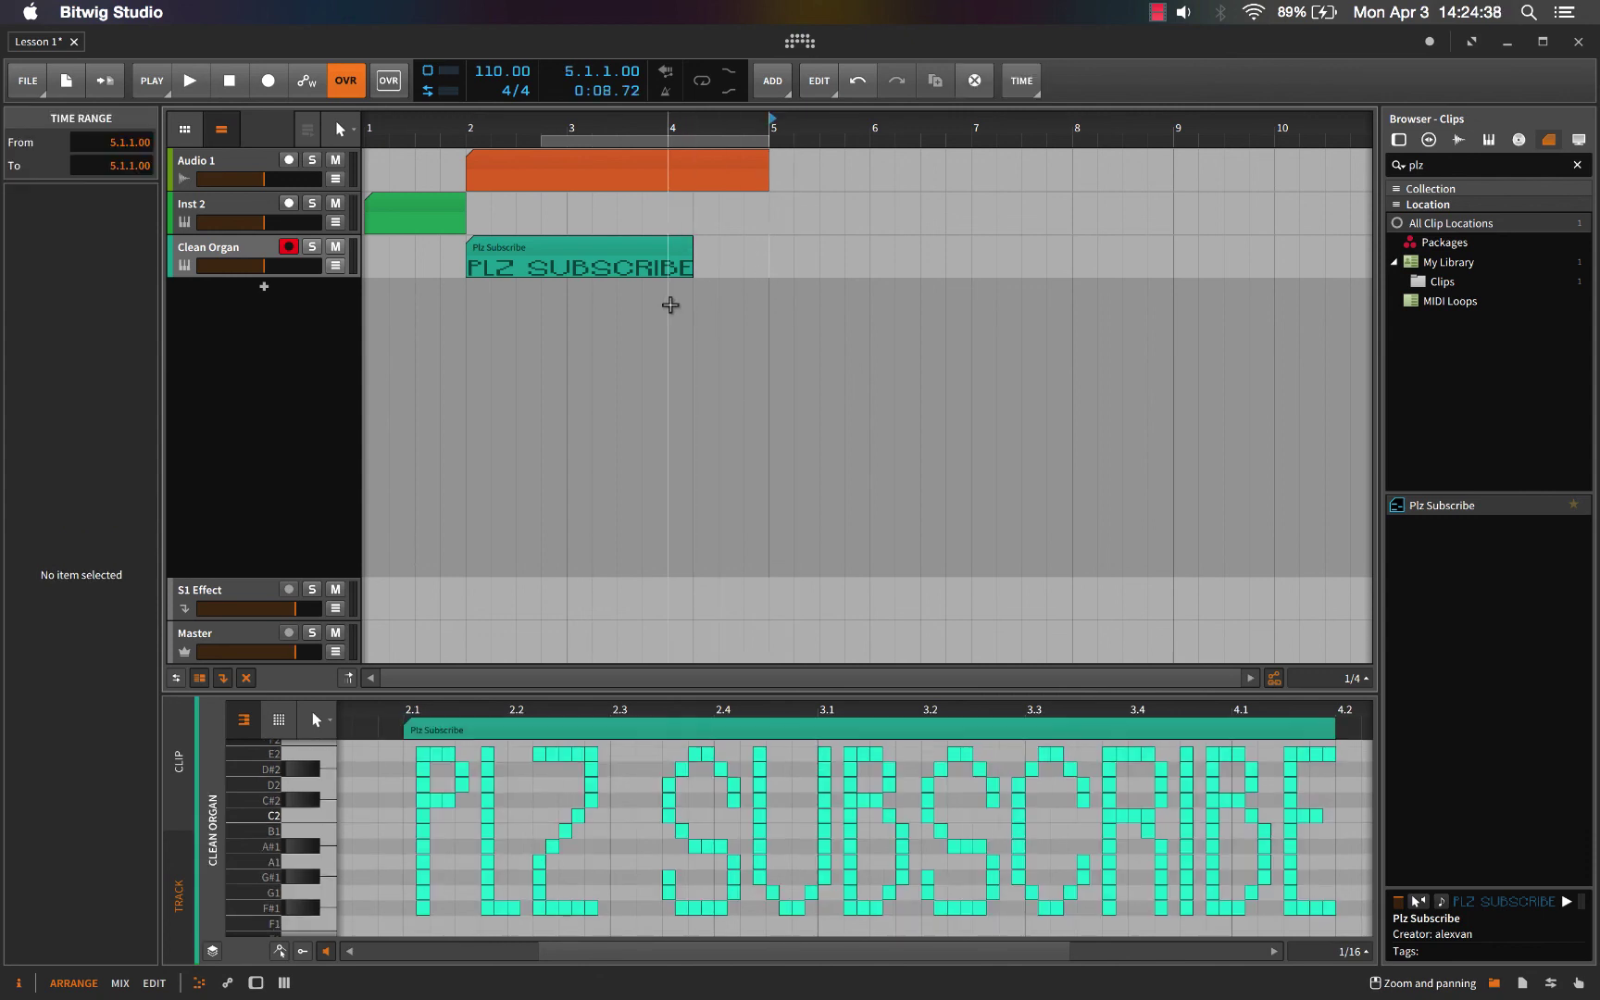
left_click(670, 305)
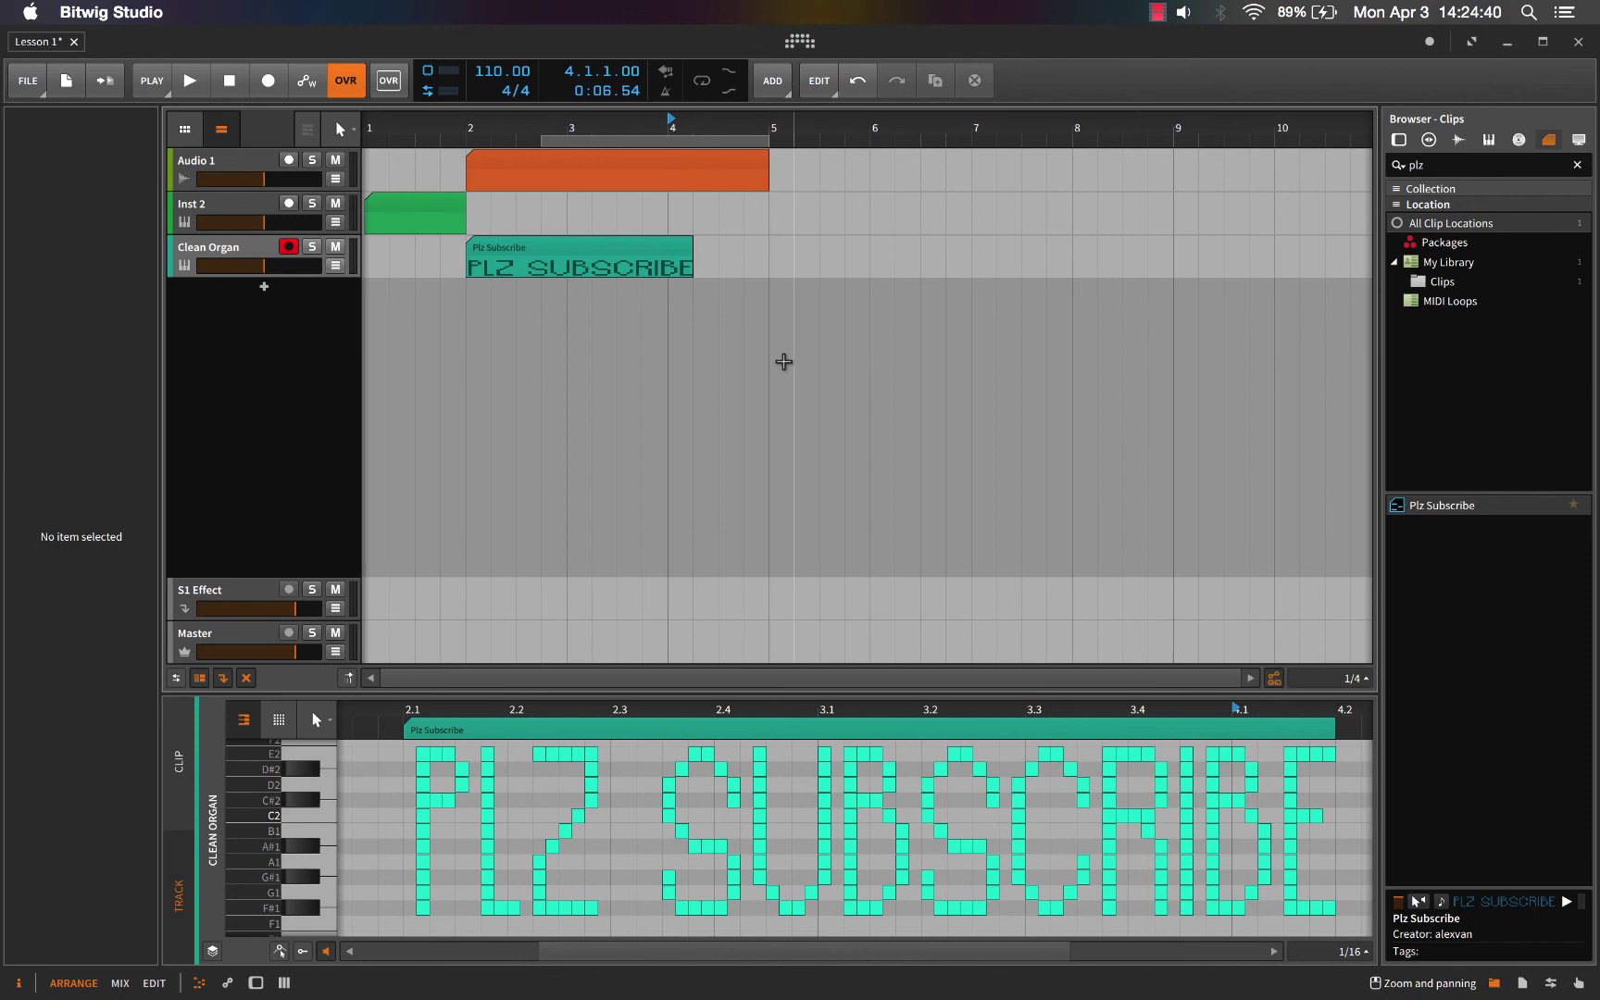